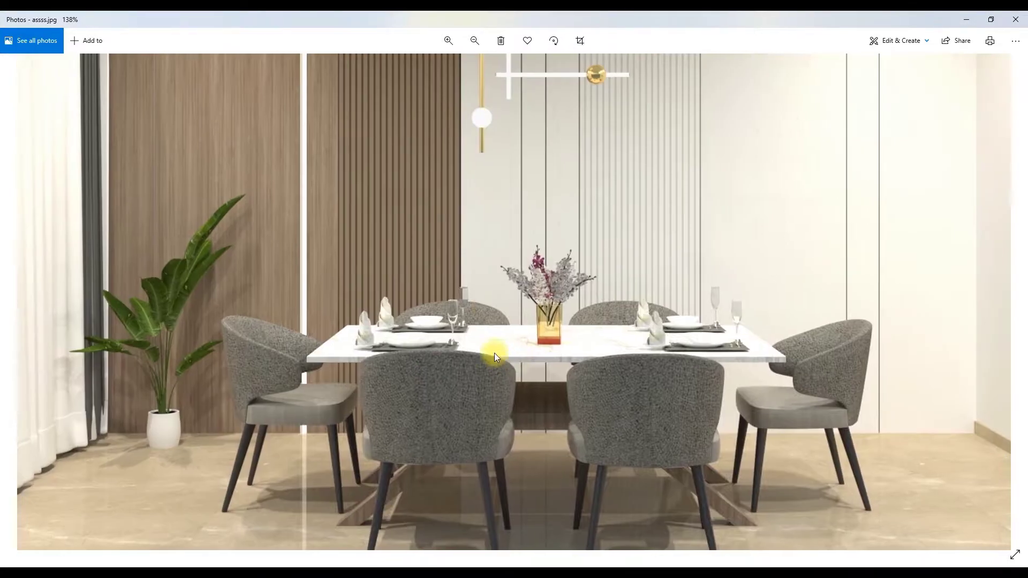
Zoom out in Photos until the dining-room reference render fits the window
scroll(509, 286, "down", 3)
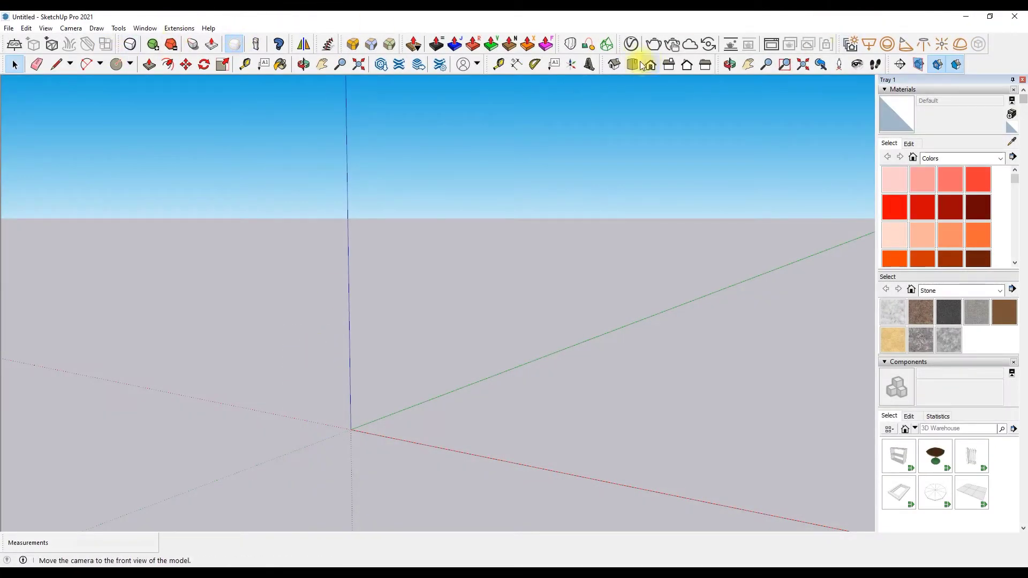
In Top view, draw a closed rectangular floor outline with the Line tool, entering 14 for an edge
left_click(632, 65)
left_click(56, 64)
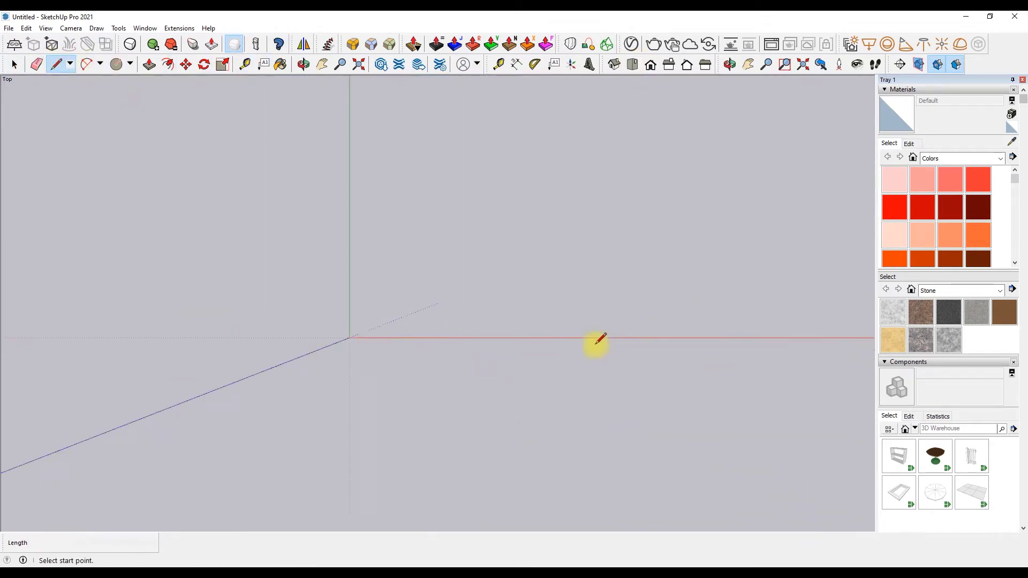
type("14")
middle_click_drag(353, 281, 356, 333, "shift")
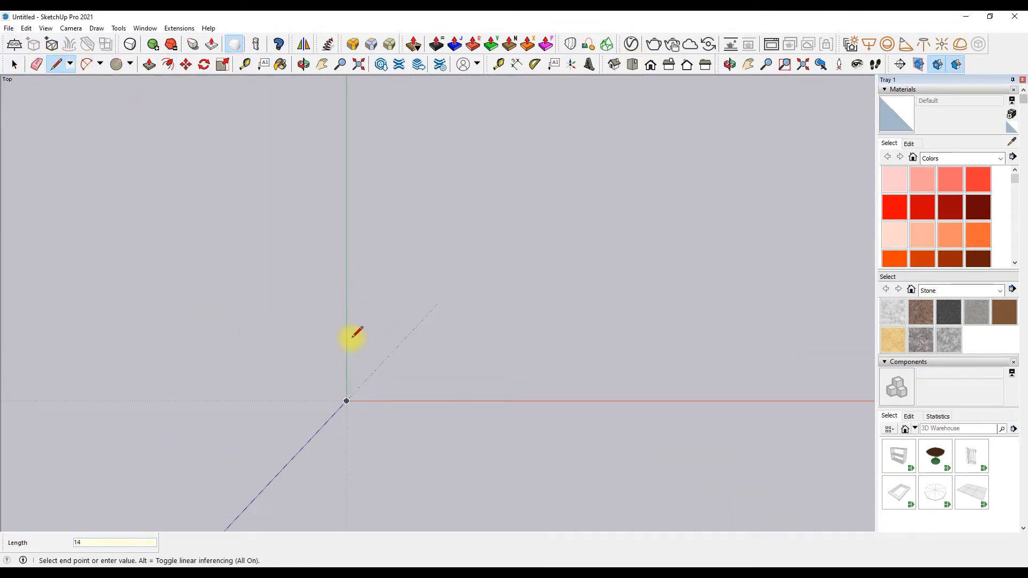
scroll(351, 349, "up", 1)
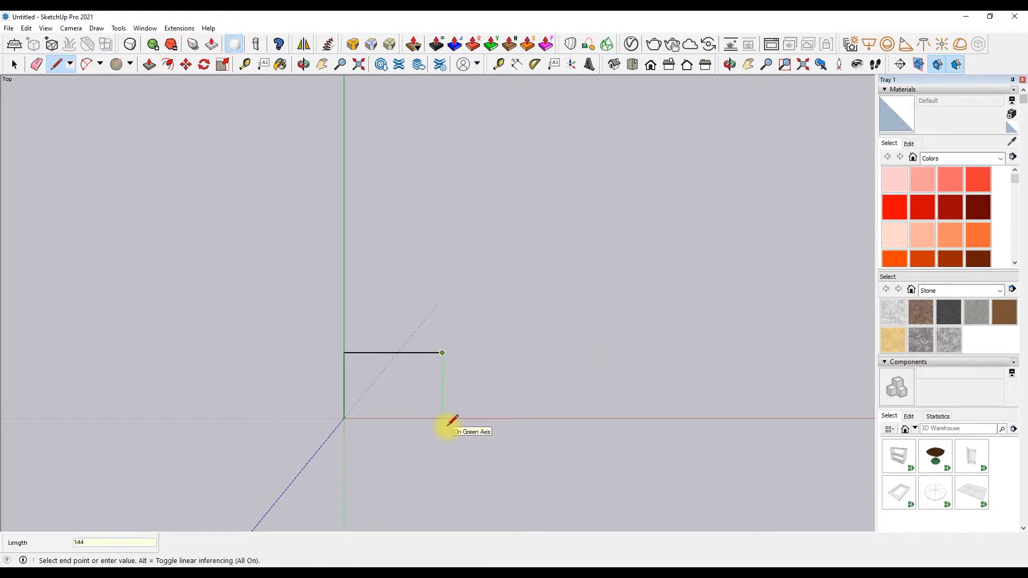
key("Return")
left_click(343, 418)
scroll(354, 418, "up", 2)
scroll(360, 402, "up", 2)
Offset the floor rectangle outward to give the walls their thickness
left_click(168, 64)
scroll(348, 331, "up", 2)
left_click(348, 331)
scroll(336, 411, "down", 1)
scroll(318, 390, "up", 1)
key("l")
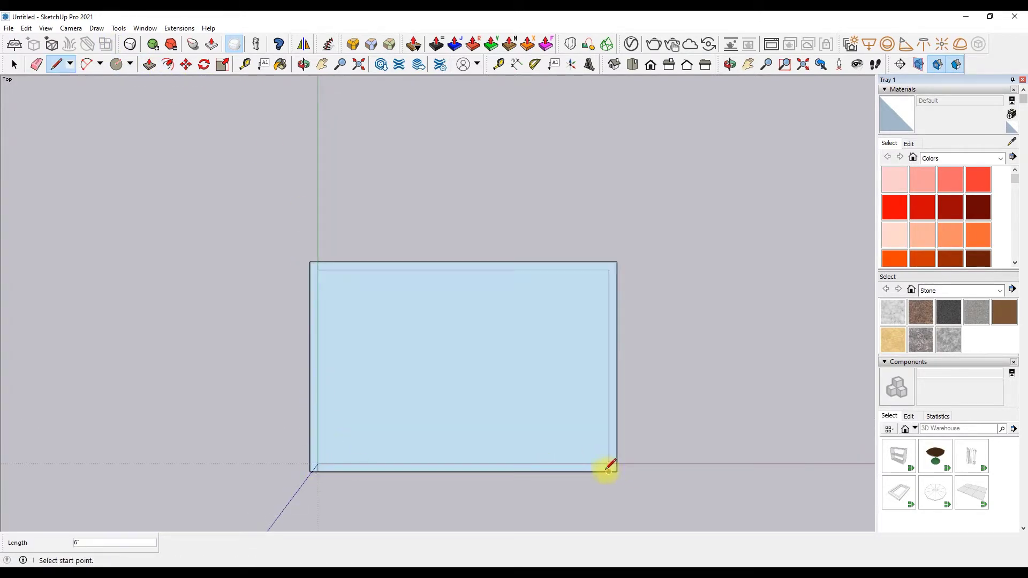
Push/Pull the outer ring up into 10' walls, then view the room from the front
key("p")
left_click(611, 265)
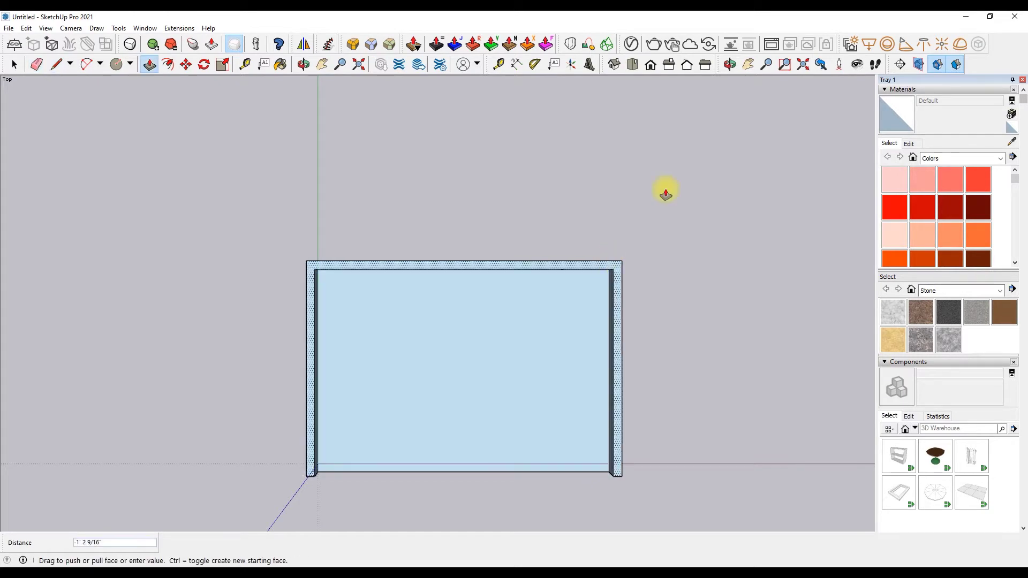
scroll(590, 206, "down", 3)
scroll(556, 110, "up", 2)
mouse_move(555, 110)
middle_mouse_down()
mouse_move(508, 143)
mouse_move(487, 229)
mouse_move(612, 92)
middle_mouse_up()
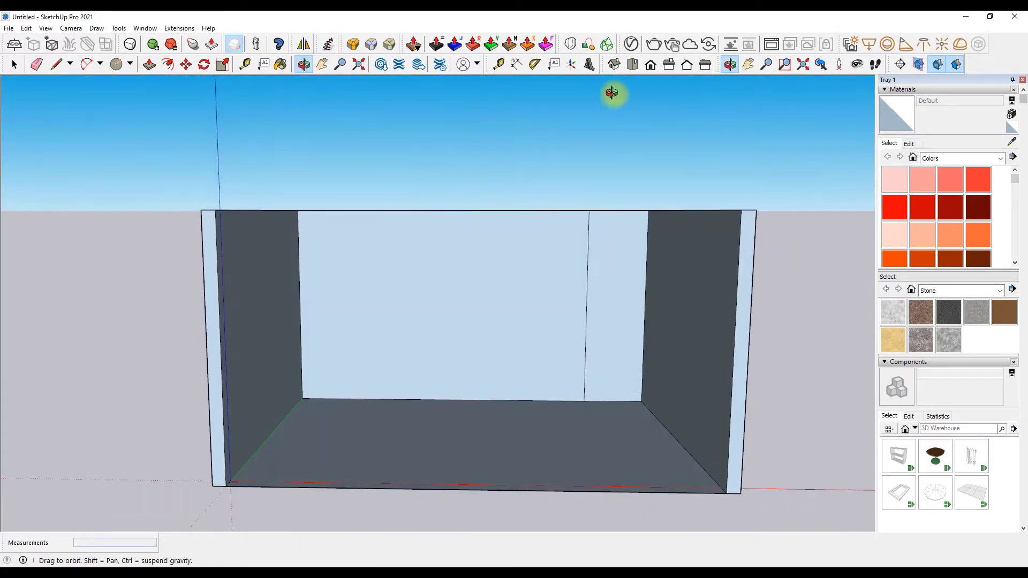
left_click(648, 65)
scroll(448, 305, "up", 3)
Erase the stray vertical line on the back wall
scroll(448, 304, "up", 3)
key("e")
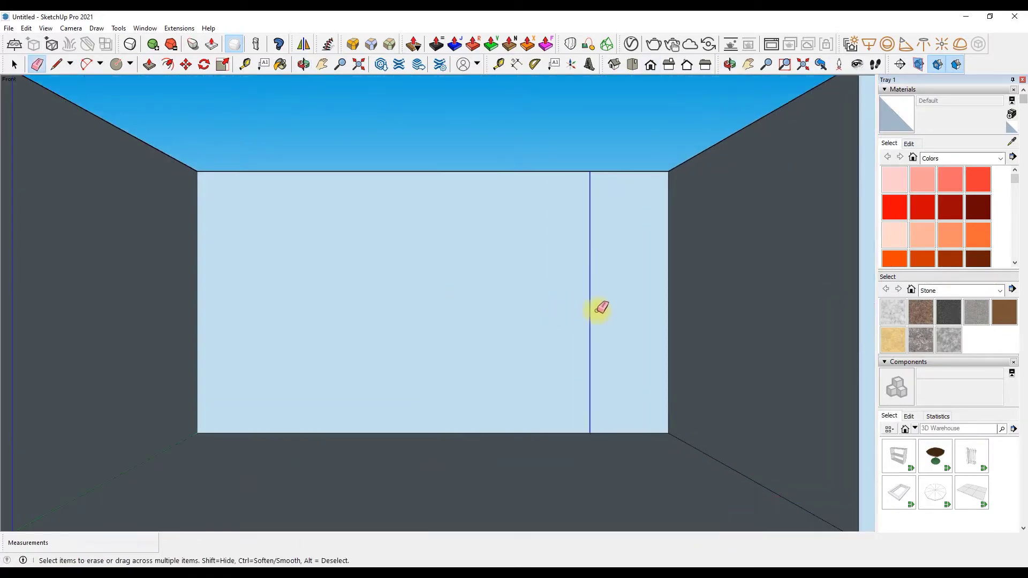
key("space")
left_click(600, 310)
key("m")
scroll(538, 324, "down", 1)
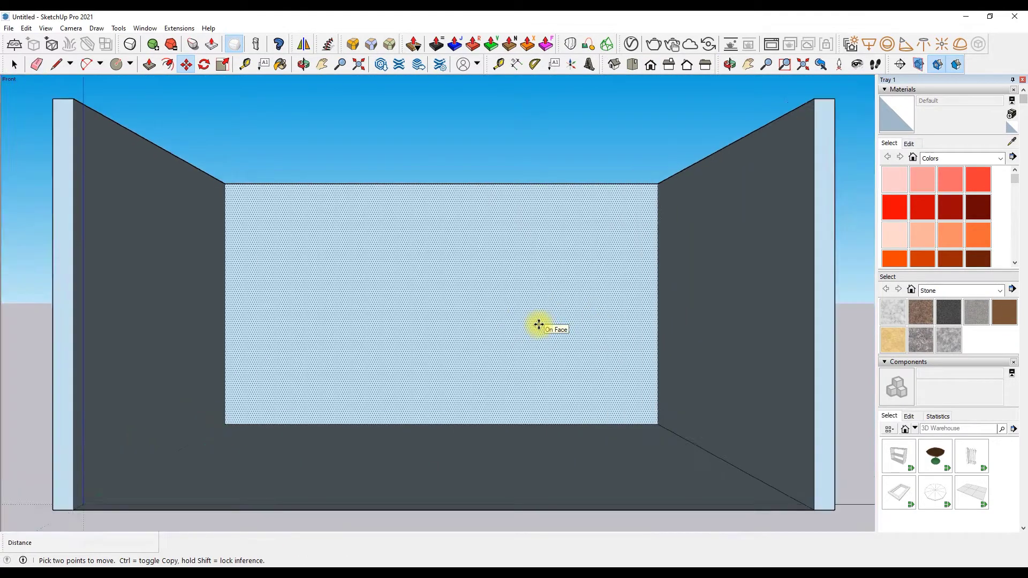
key("Escape")
scroll(418, 163, "up", 1)
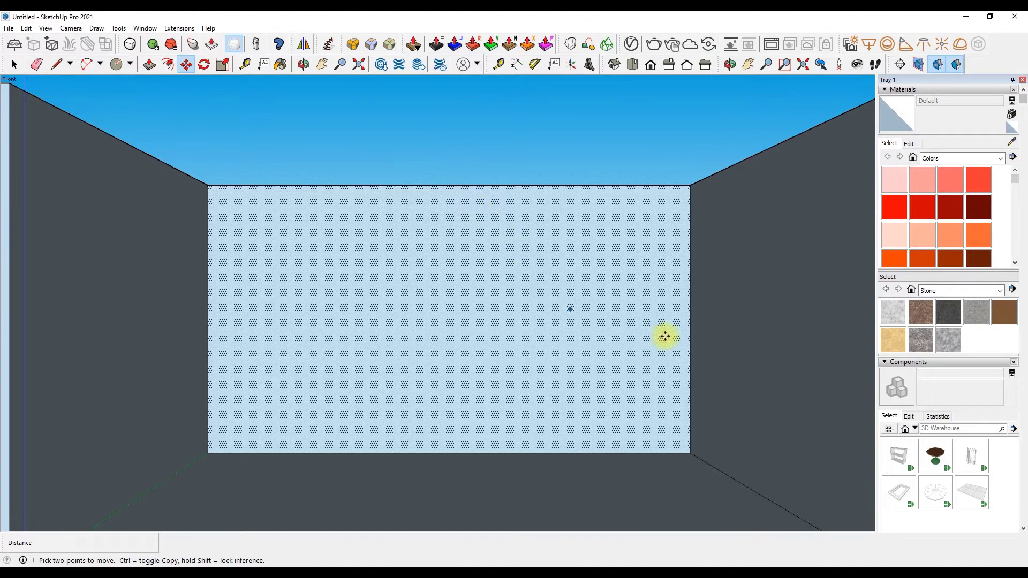
Copy the back wall's right edge leftward, placing vertical lines 24 and then 12 apart
left_click(690, 319)
key("ctrl")
key("ctrl+z")
left_click(692, 319)
key("ctrl")
left_click(637, 328)
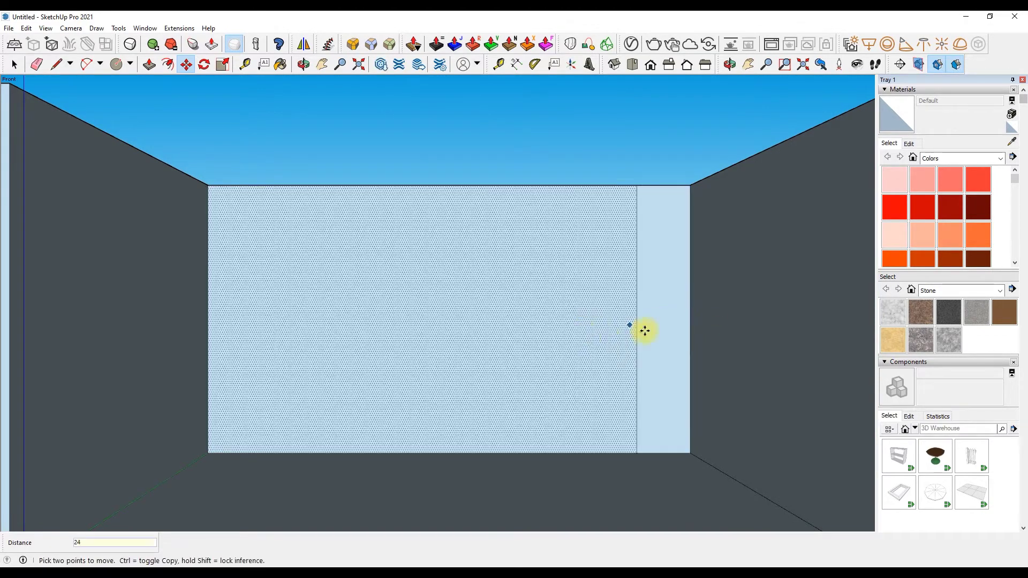
left_click(627, 331)
type("12")
key("Return")
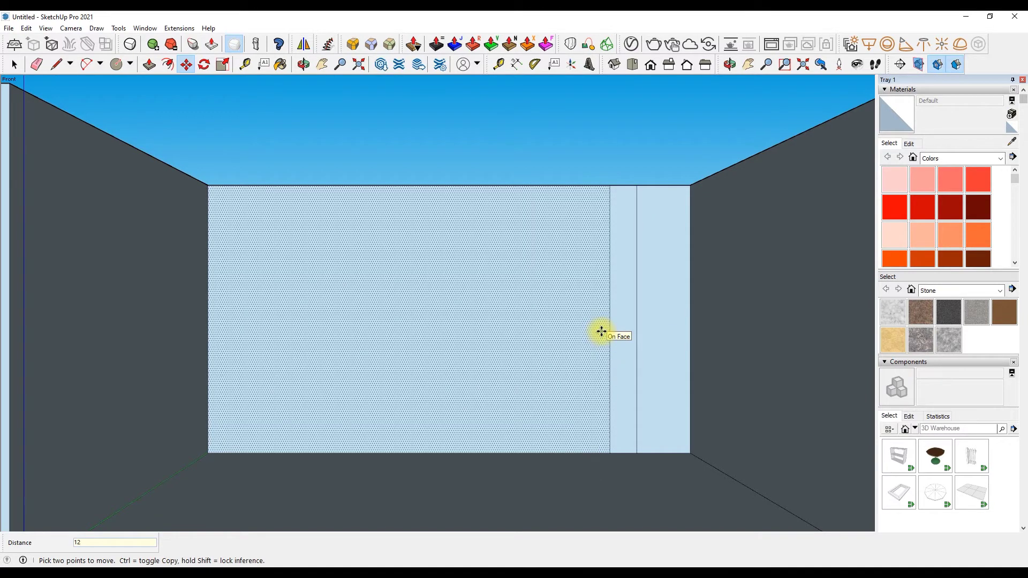
left_click(637, 320)
key("ctrl")
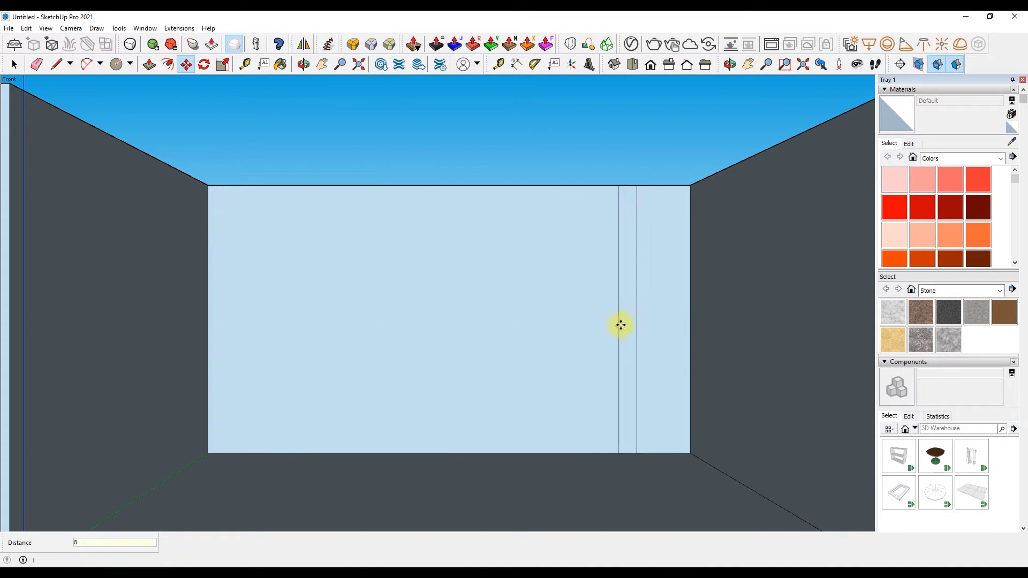
left_click(619, 319)
key("ctrl")
key("Return")
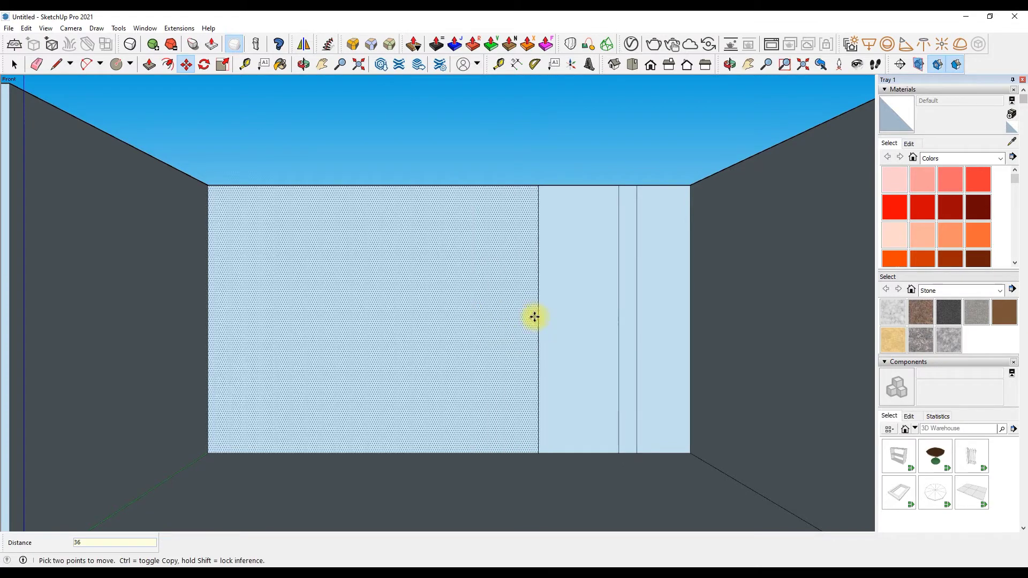
Copy more vertical lines leftward across the back wall, one 15 from the previous
left_click(538, 319)
key("ctrl")
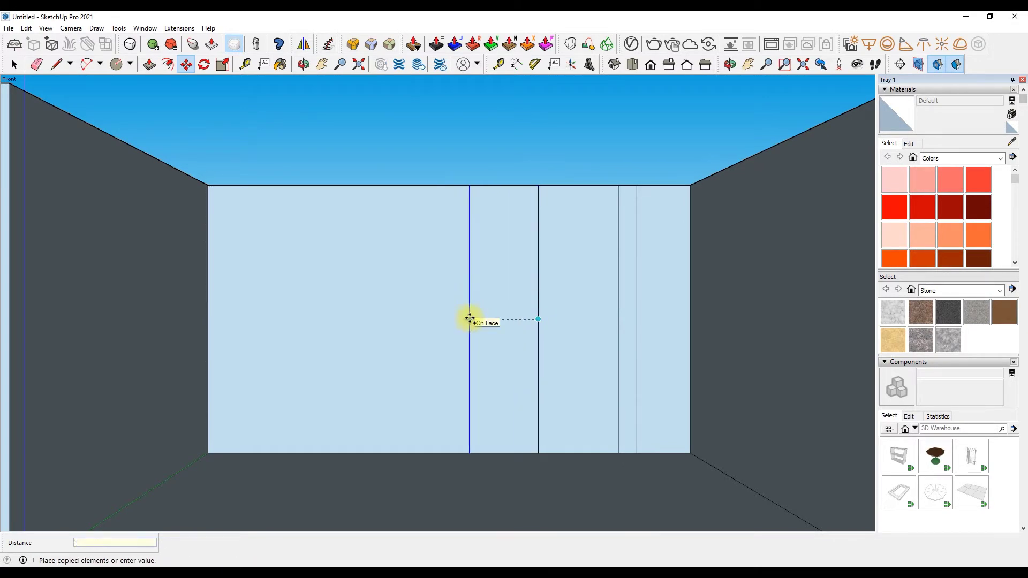
left_click(469, 319)
key("ctrl+z")
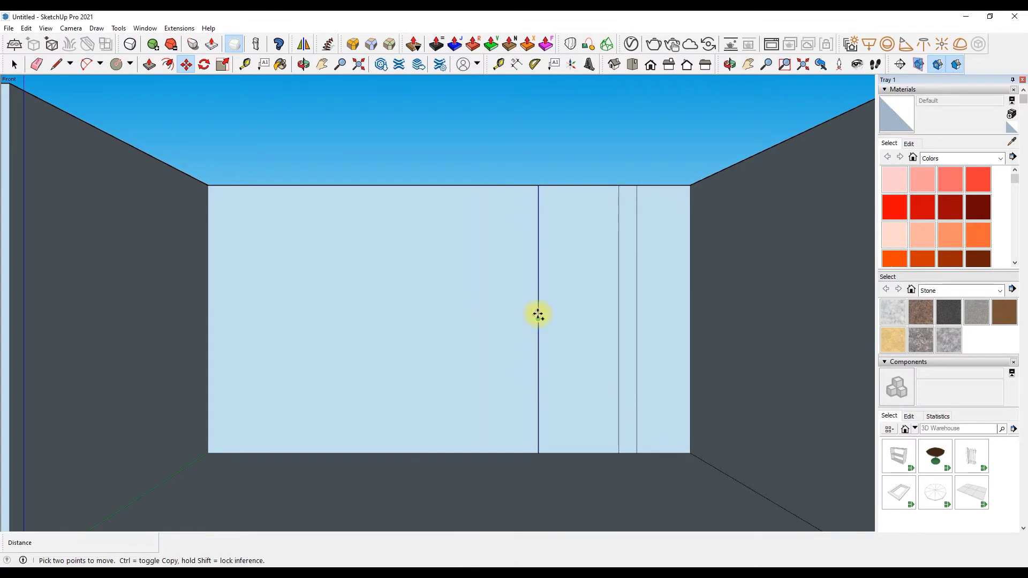
left_click(538, 315)
key("ctrl")
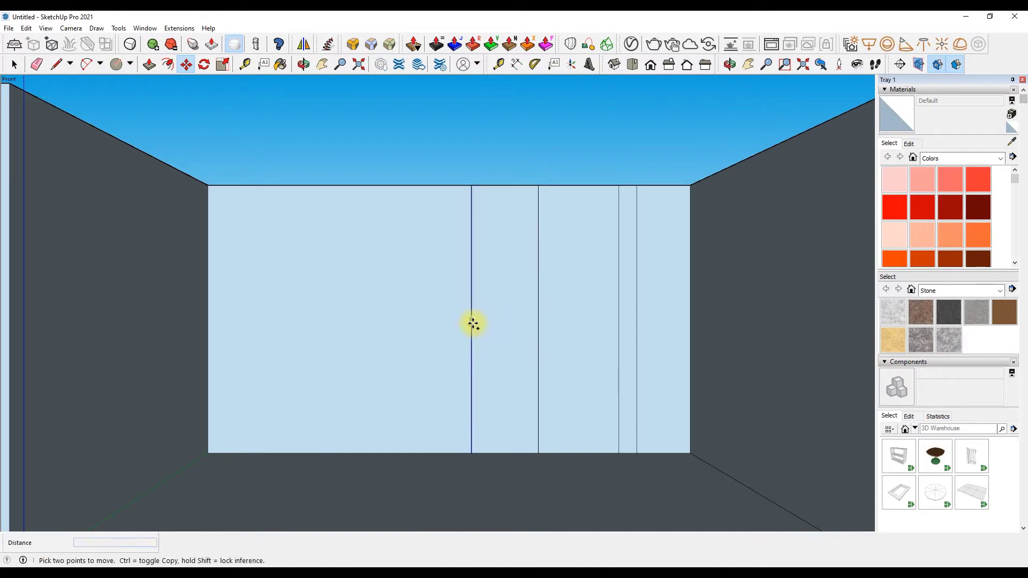
left_click(471, 320)
key("ctrl")
left_click(453, 319)
key("ctrl")
left_click(437, 322)
key("ctrl")
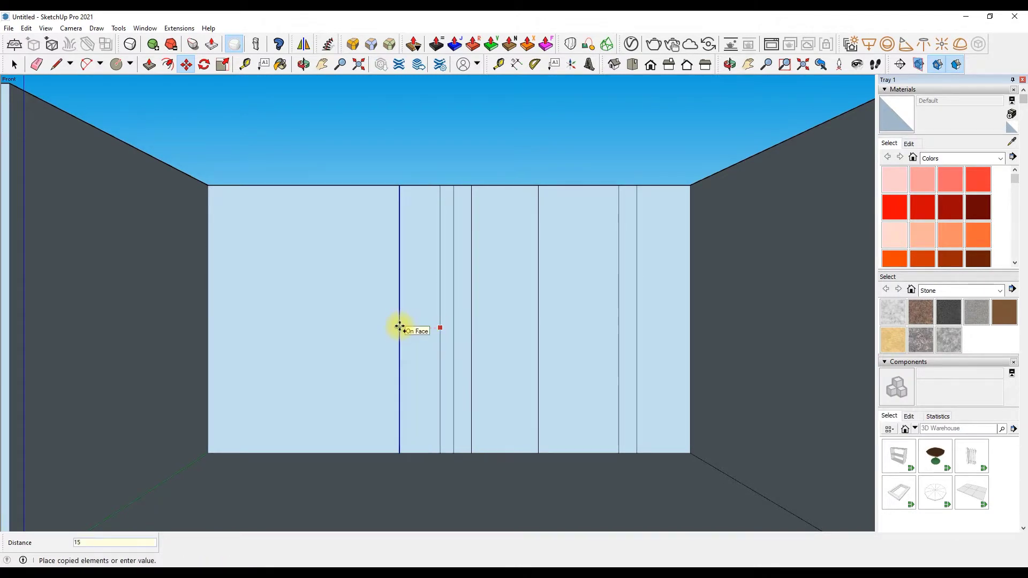
key("Return")
Add further vertical line copies 24 and 30 apart toward the wall's left end
left_click(407, 327)
key("ctrl")
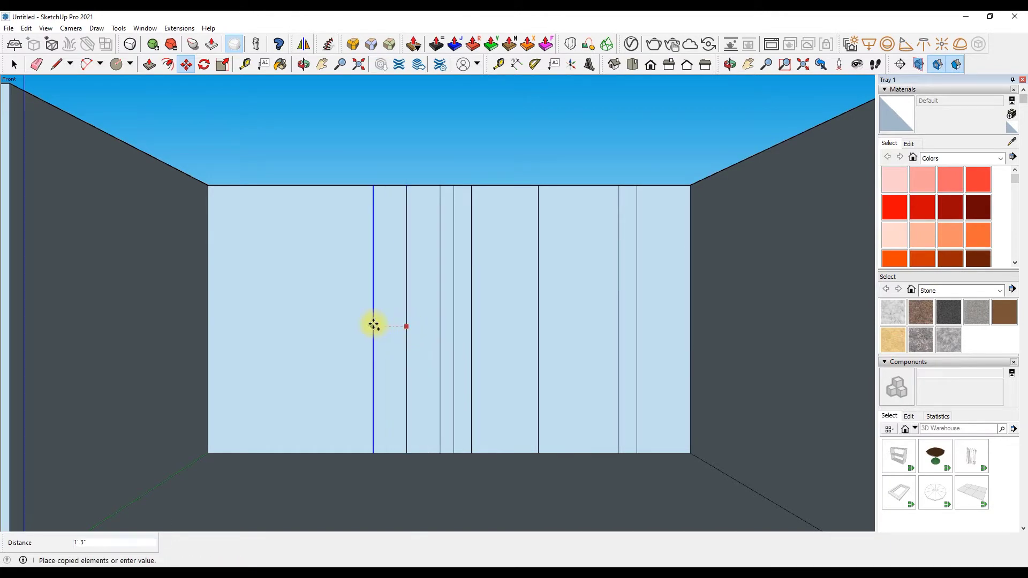
type("24")
key("Return")
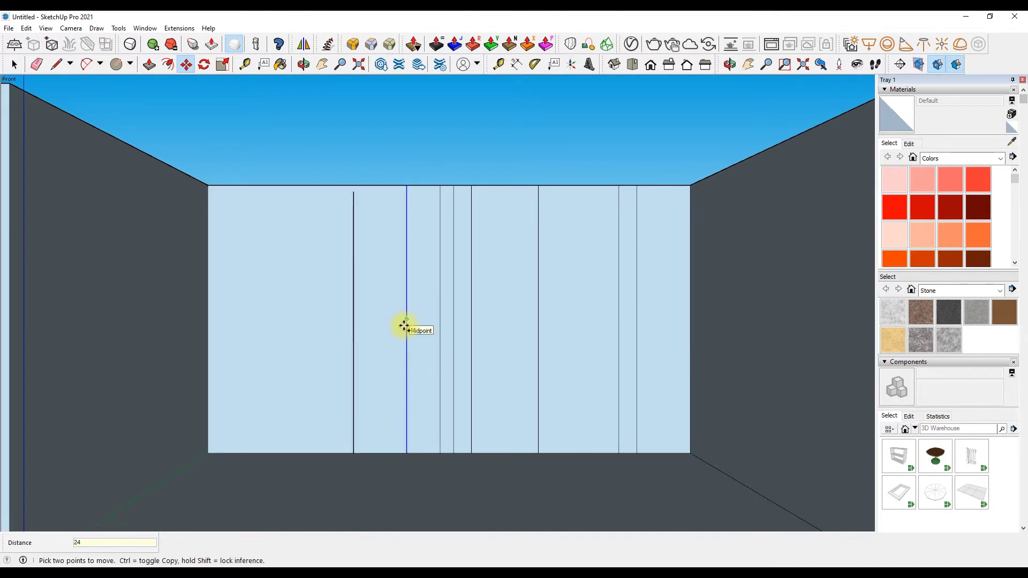
left_click(407, 320)
key("Return")
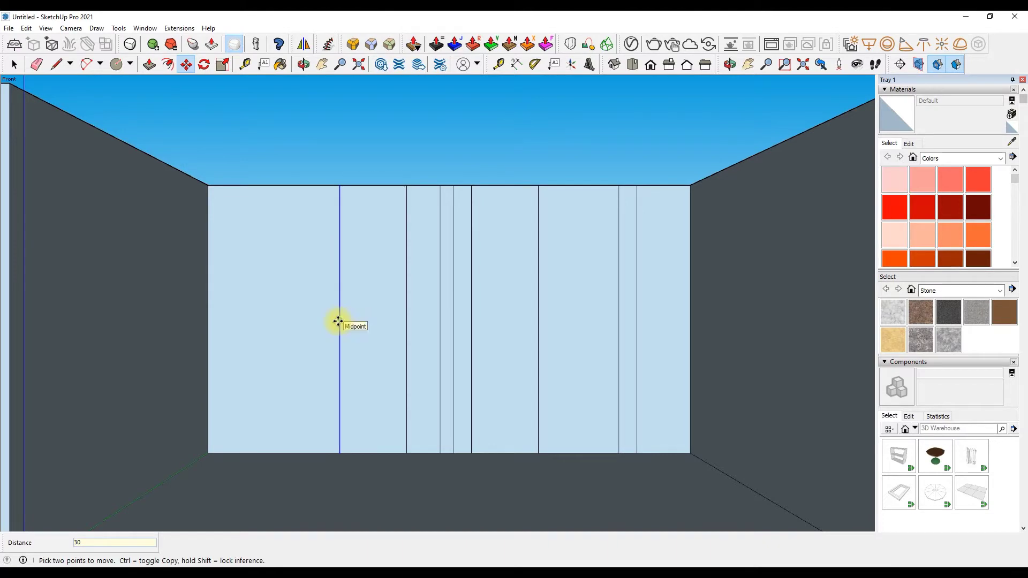
key("Return")
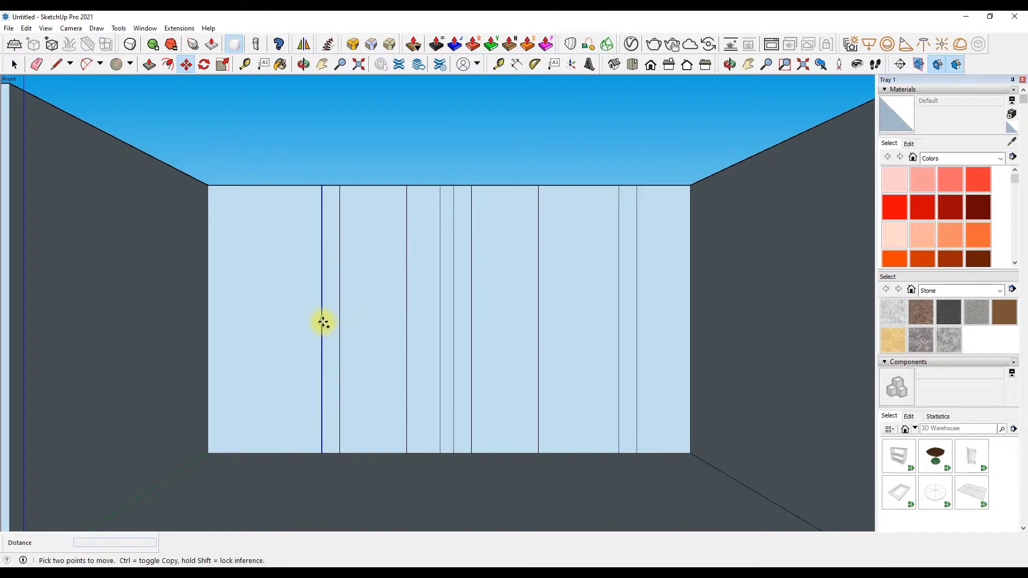
type("1")
left_click(320, 320)
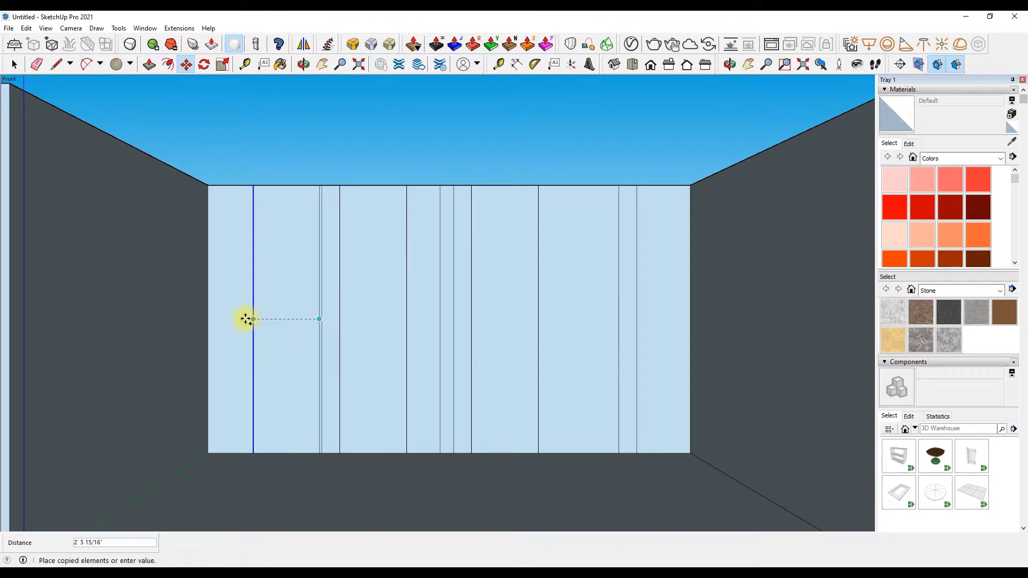
key("Return")
key("space")
scroll(471, 166, "down", 5)
scroll(457, 187, "up", 5)
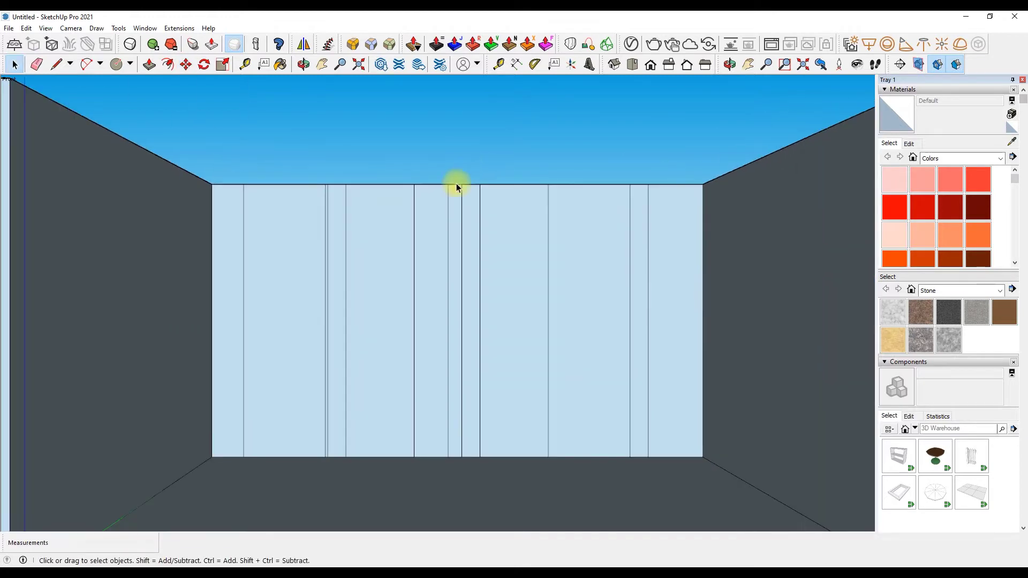
Copy several panel lines 1/2" beside themselves to form thin groove pairs
key("m")
scroll(635, 282, "up", 5)
key("ctrl")
left_click(637, 283)
type(".5")
key("Return")
left_click(593, 283)
key("Escape")
left_click(409, 297)
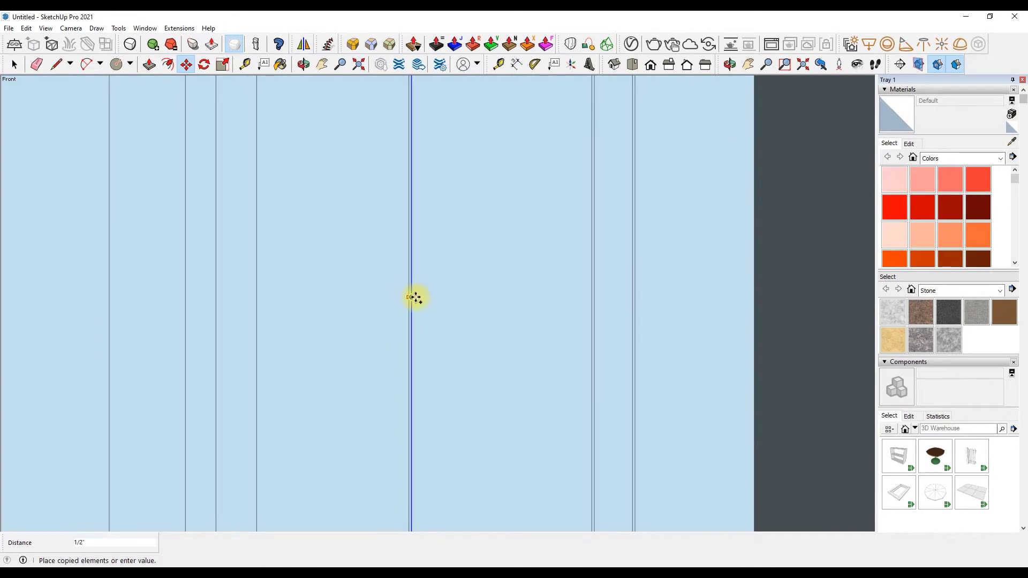
left_click(414, 296)
left_click(366, 296)
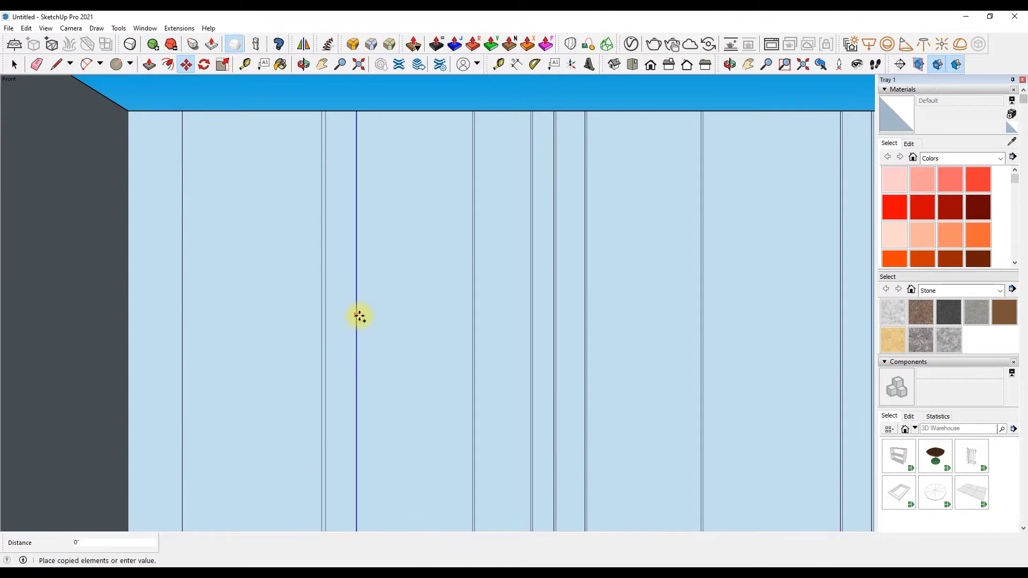
scroll(321, 328, "up", 2)
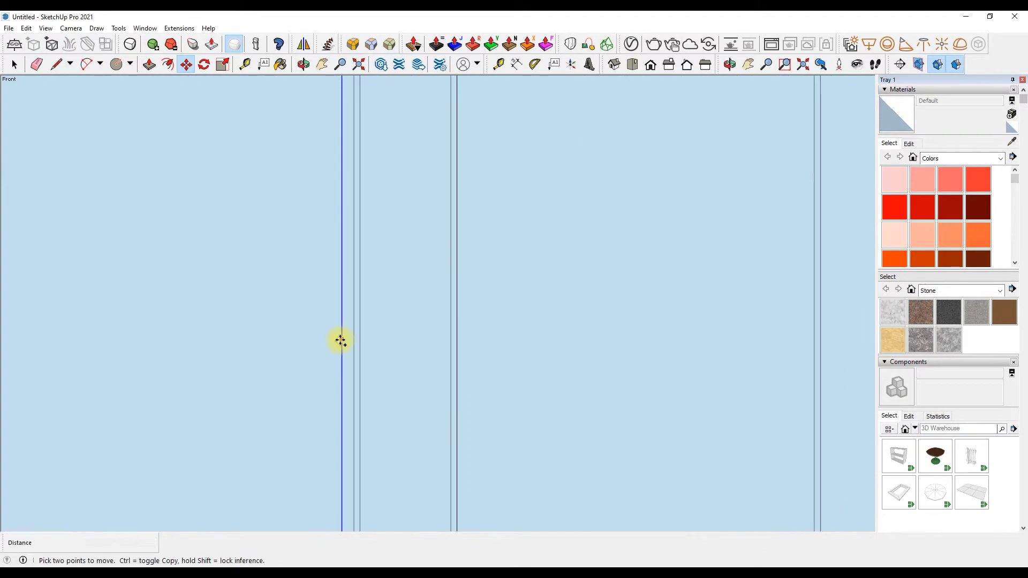
key("ctrl")
left_click(225, 335)
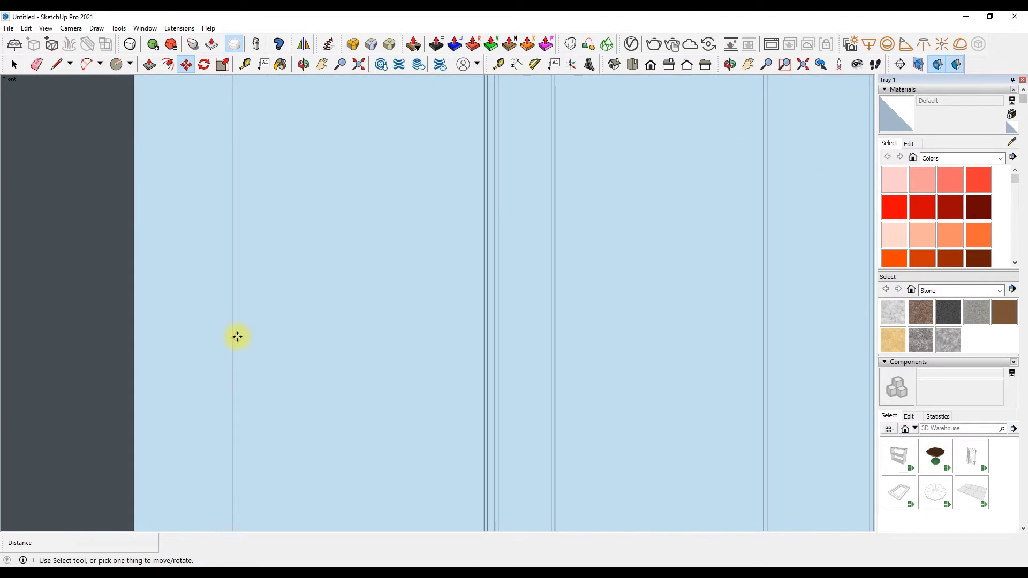
key("shift+z")
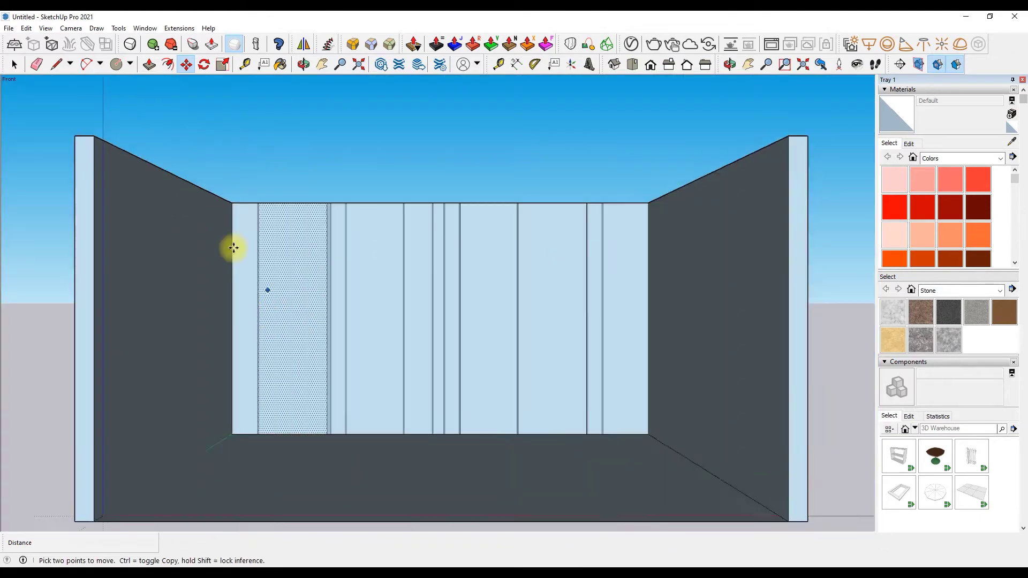
Orbit to the left wall and offset its face into an inset rectangle
key("o")
mouse_move(234, 248)
left_mouse_down()
mouse_move(3, 185)
mouse_move(386, 223)
mouse_move(340, 282)
mouse_move(89, 53)
left_mouse_up()
key("m")
key("ctrl")
left_click(395, 423)
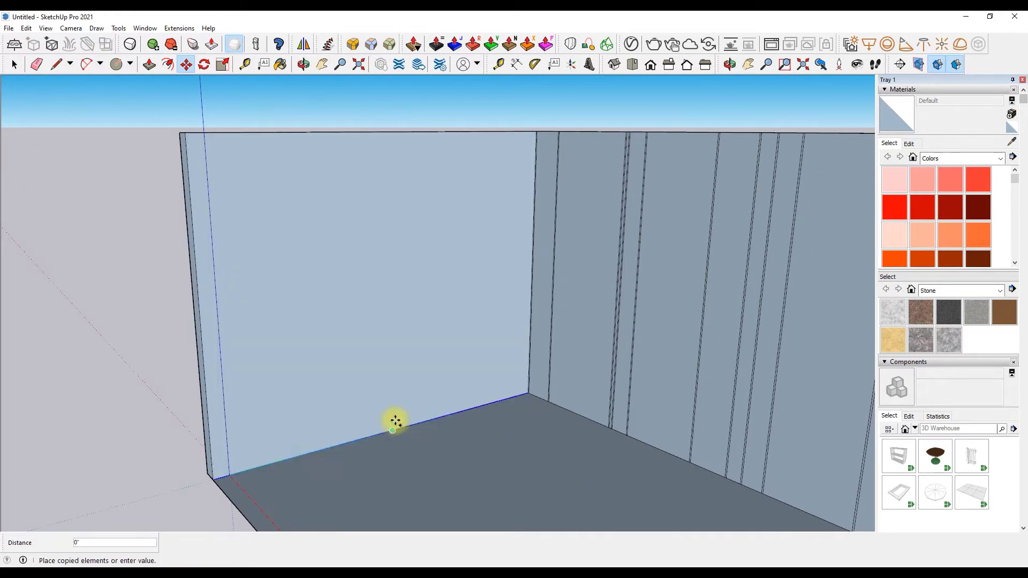
key("Escape")
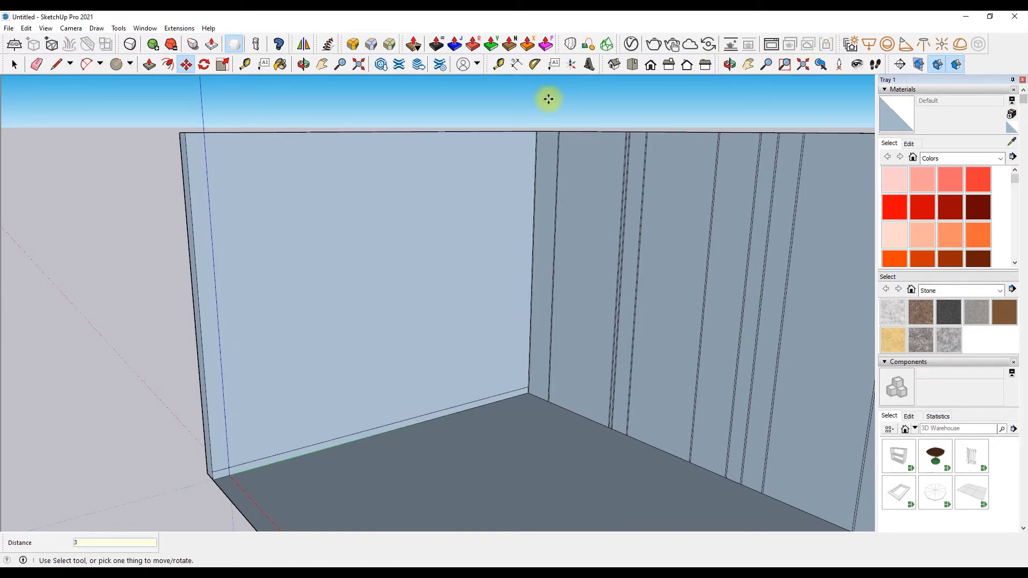
key("f")
left_click(301, 151)
left_click(328, 197)
Extend the inset rectangle down to the floor and push it through the wall as an opening
key("l")
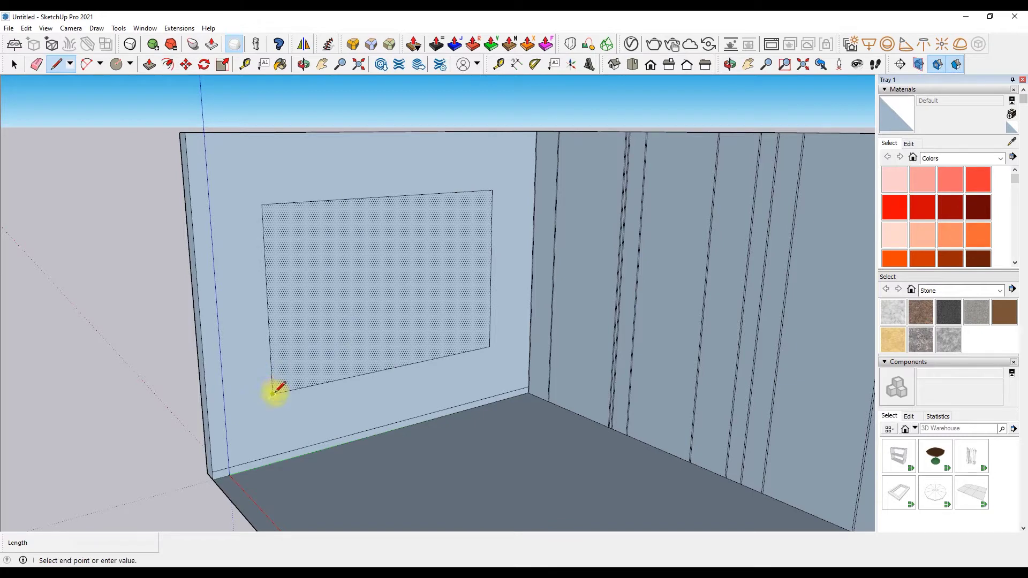
left_click(275, 454)
left_click(489, 346)
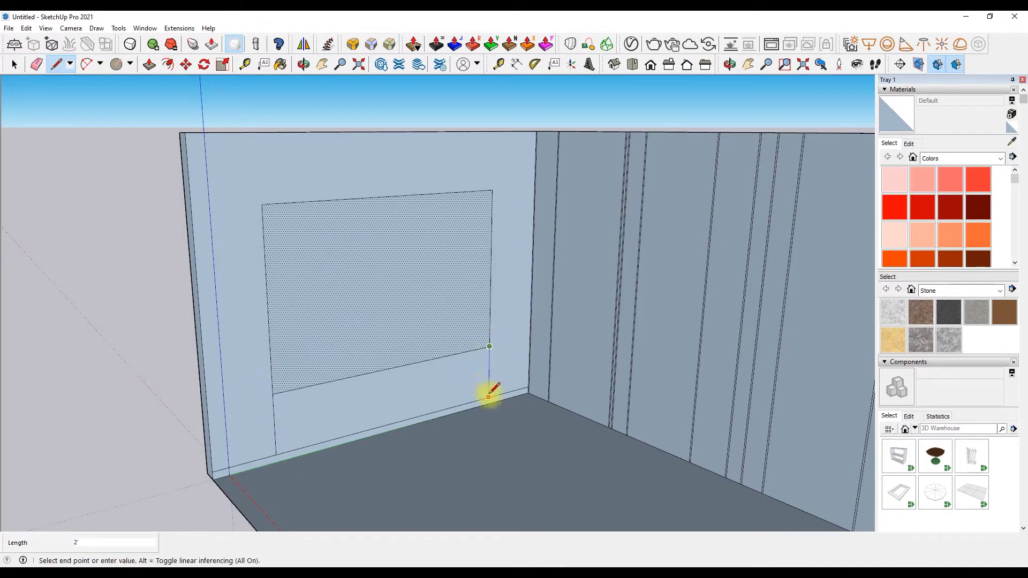
key("e")
key("p")
left_click(374, 348)
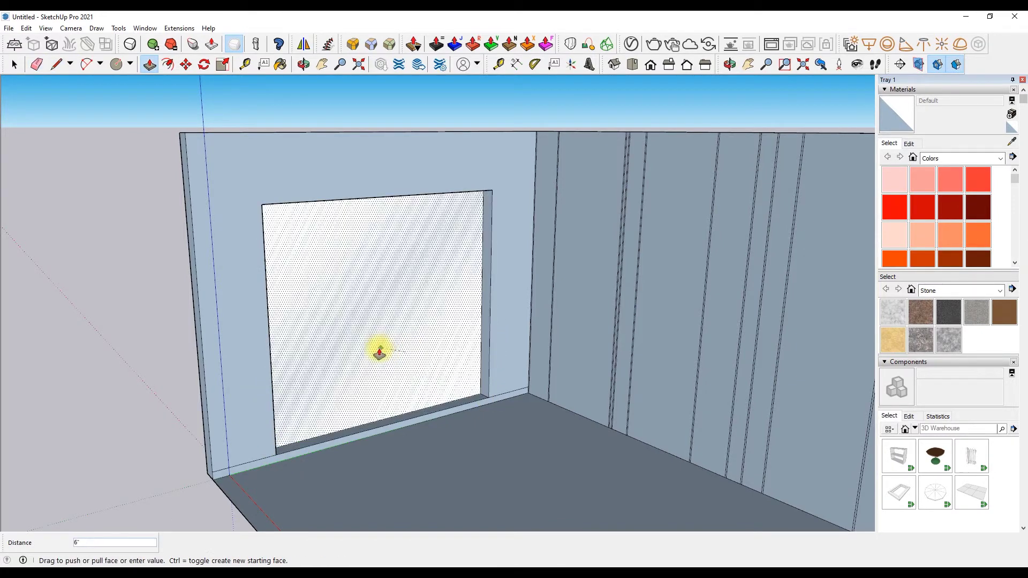
middle_click_drag(362, 352, 386, 96)
left_click(298, 66)
mouse_move(583, 87)
left_mouse_down()
mouse_move(452, 227)
mouse_move(385, 459)
mouse_move(353, 330)
mouse_move(436, 241)
mouse_move(71, 14)
left_mouse_up()
Choose a black material and paint the first four thin wall strips
scroll(942, 221, "down", 5)
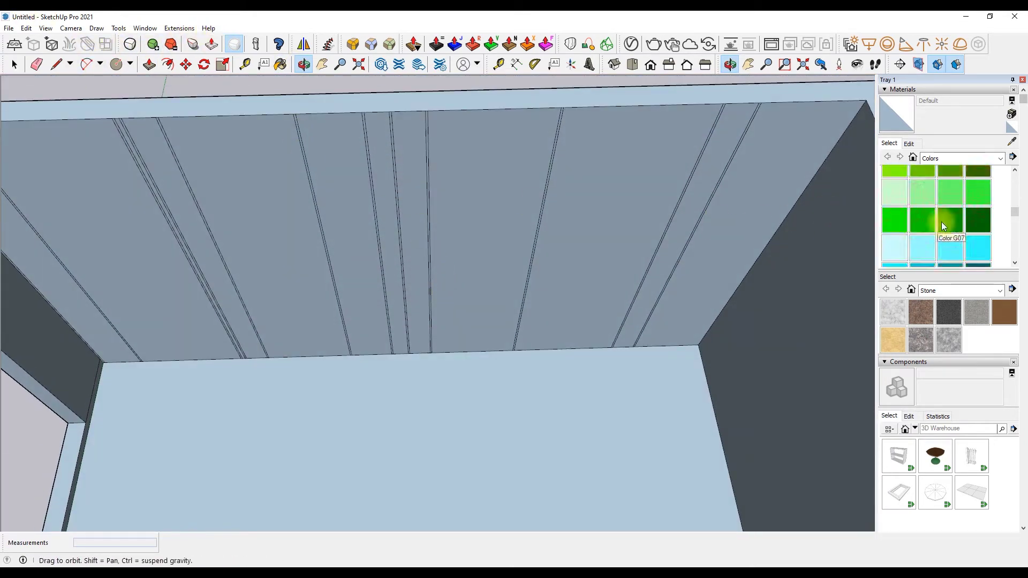
scroll(941, 222, "down", 5)
left_click(923, 116)
scroll(746, 105, "up", 3)
scroll(708, 126, "up", 3)
left_click(709, 125)
left_click(554, 126)
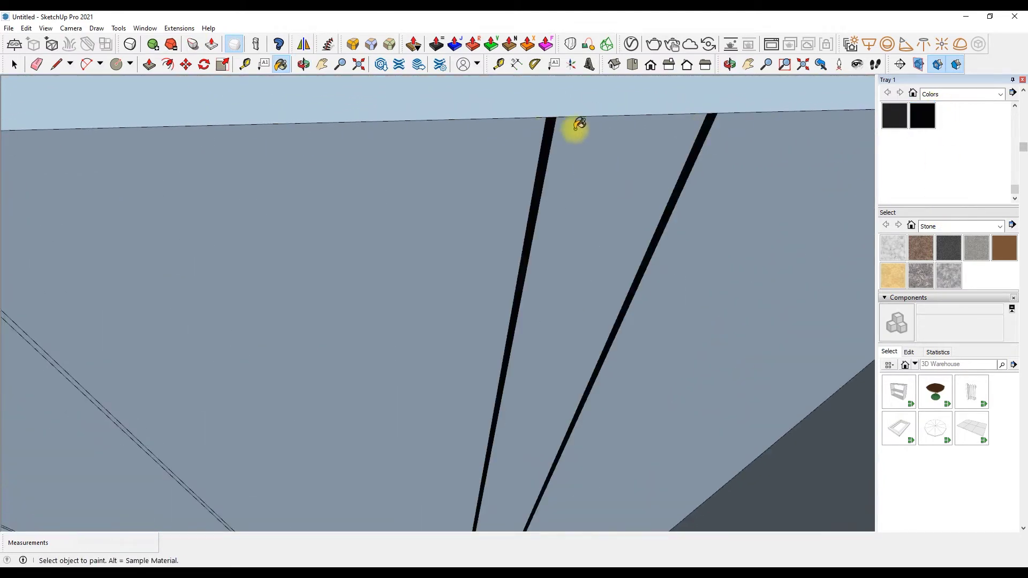
scroll(356, 101, "down", 3)
scroll(505, 152, "down", 2)
scroll(386, 146, "up", 3)
left_click(385, 146)
left_click(185, 145)
Paint the remaining thin strips black, including the one along the diagonal edge
scroll(348, 156, "down", 3)
scroll(403, 141, "up", 3)
scroll(489, 139, "down", 3)
scroll(388, 162, "up", 3)
left_click(388, 162)
scroll(236, 177, "up", 2)
left_click(281, 184)
scroll(358, 206, "down", 3)
scroll(207, 211, "up", 3)
left_click(207, 211)
scroll(43, 220, "up", 2)
scroll(96, 305, "up", 2)
left_click(95, 307)
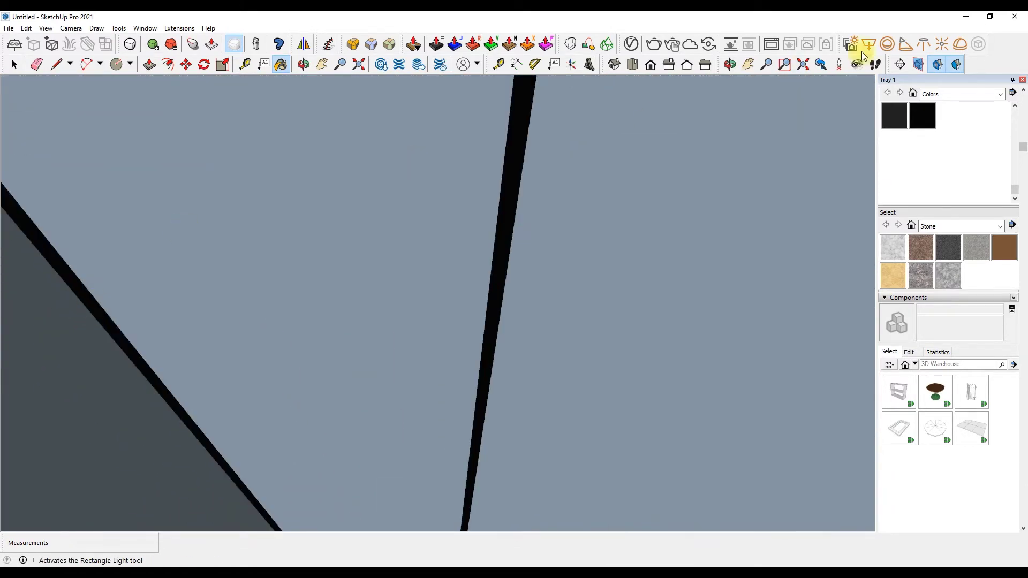
Return to Front view and zoom in closer on the room
left_click(651, 65)
scroll(375, 249, "up", 3)
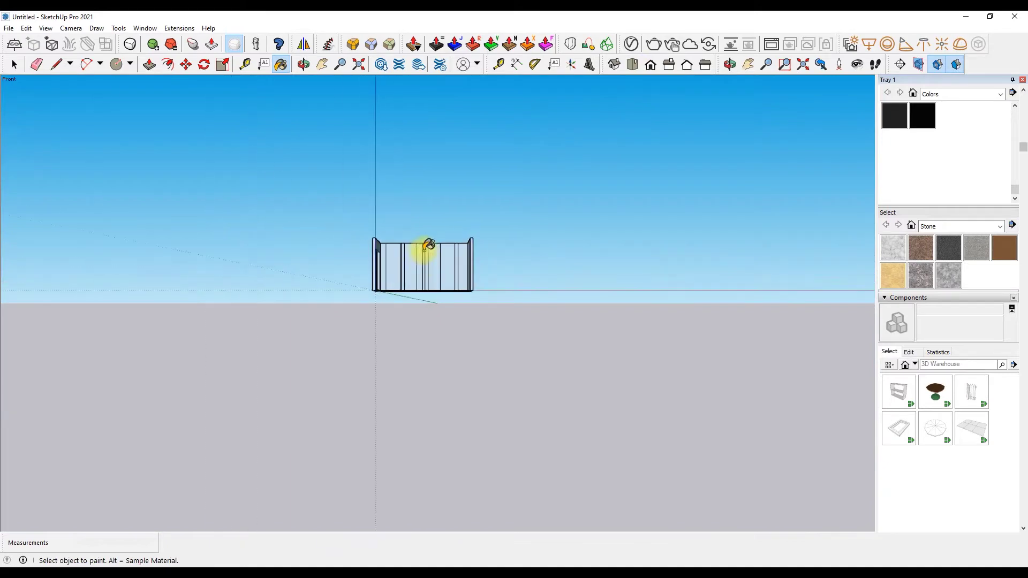
scroll(426, 257, "up", 3)
scroll(426, 260, "up", 3)
scroll(449, 298, "up", 2)
key("p")
middle_click_drag(321, 160, 355, 248)
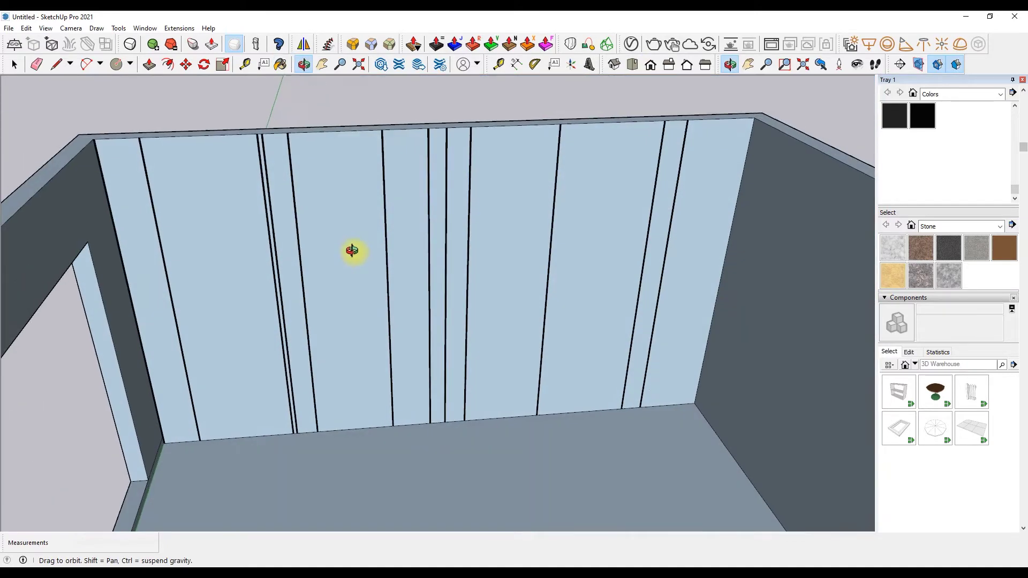
Push/pull a wall strip and the left wall face out slightly
left_click(620, 302)
left_click(635, 291)
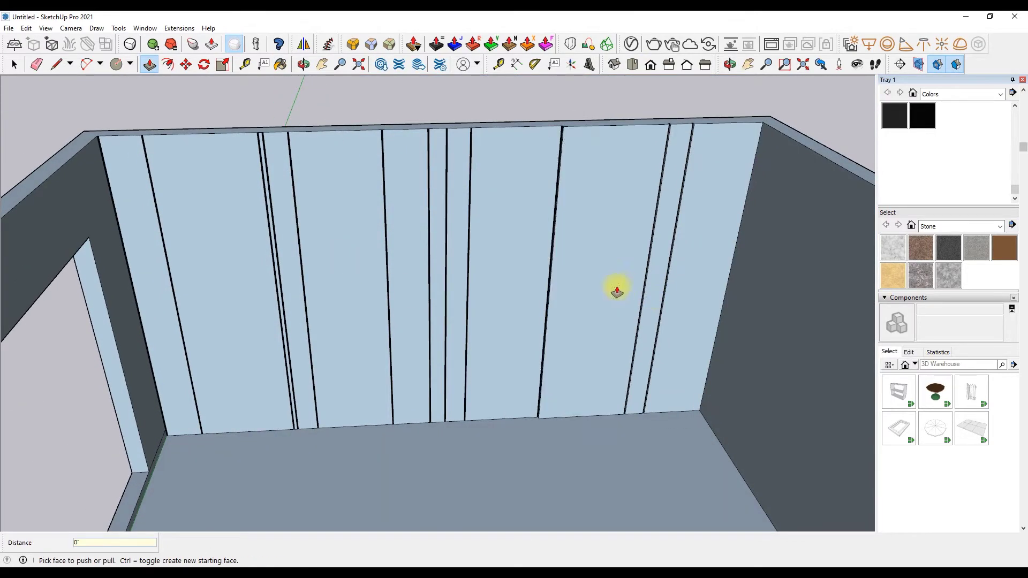
left_click(135, 311)
left_click(171, 298)
scroll(156, 299, "up", 3)
middle_click_drag(246, 110, 144, 138)
scroll(361, 106, "down", 3)
scroll(150, 97, "up", 3)
scroll(268, 207, "down", 2)
scroll(400, 163, "up", 2)
scroll(317, 149, "up", 2)
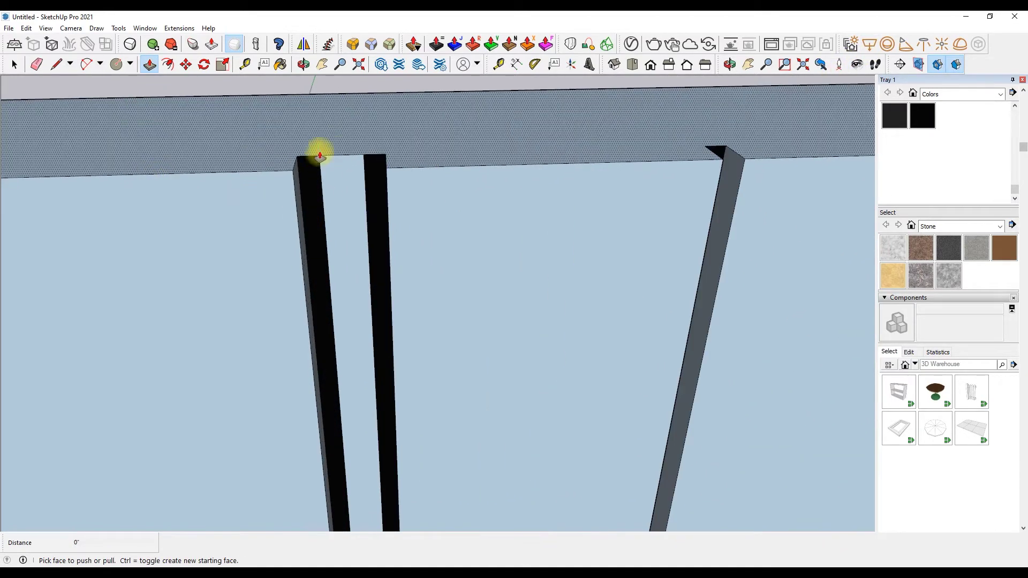
Place a rectangular light from the wall top down to its base, then view the front
left_click(869, 44)
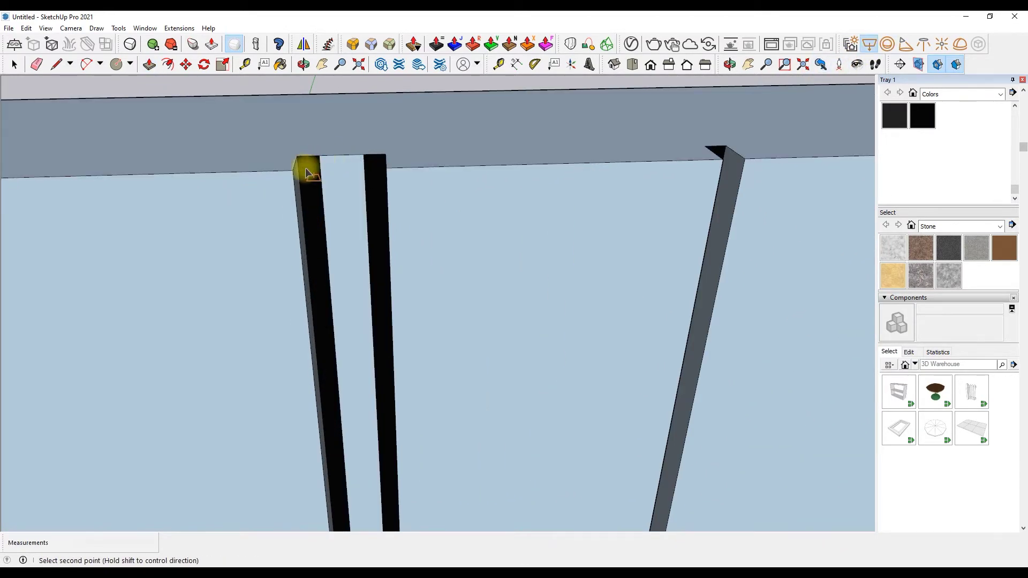
scroll(307, 173, "down", 3)
scroll(361, 464, "up", 2)
scroll(391, 450, "up", 2)
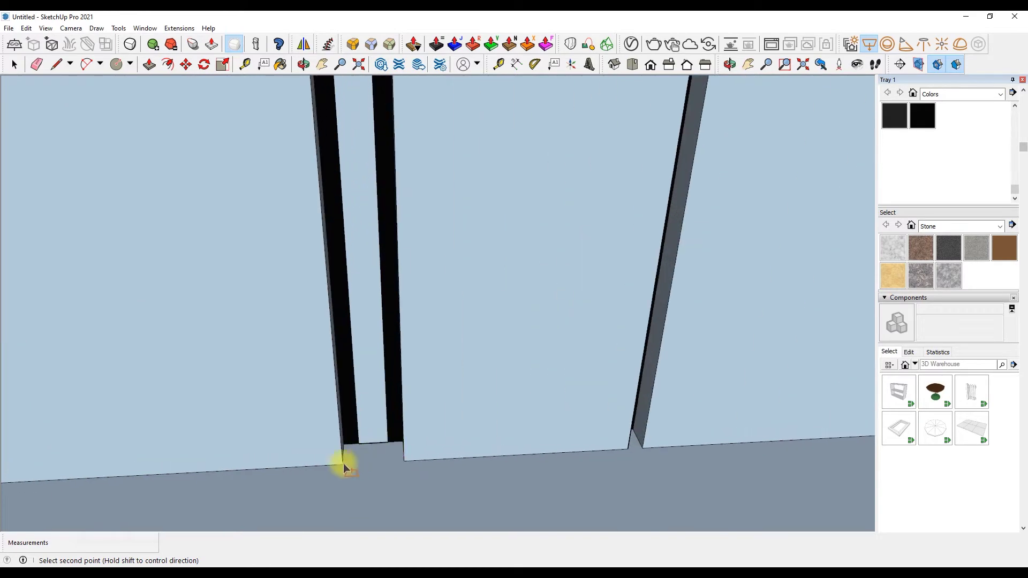
left_click(344, 468)
scroll(321, 460, "down", 2)
scroll(300, 452, "down", 3)
left_click(651, 65)
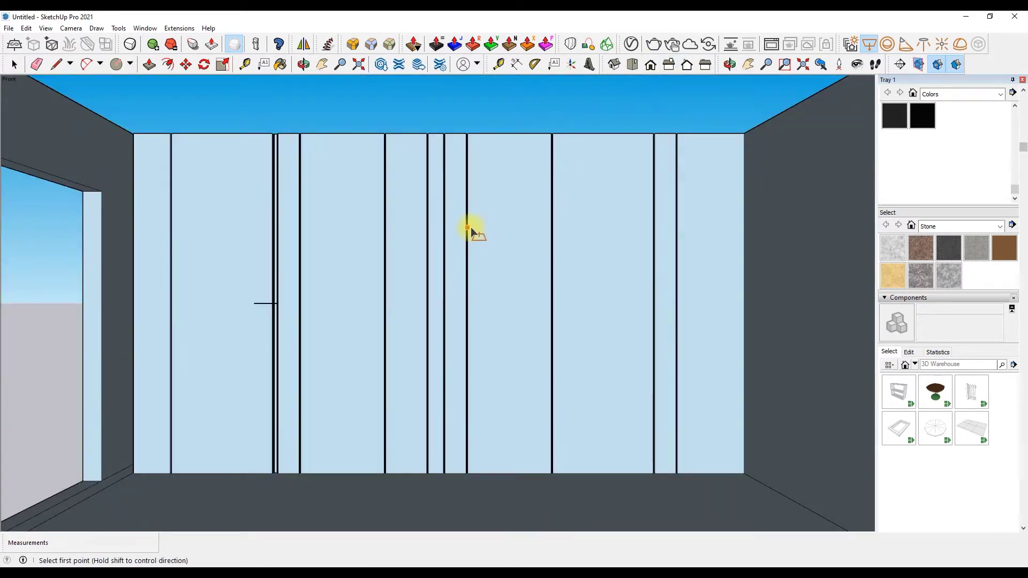
scroll(610, 229, "down", 2)
Draw two short vertical line segments, then orbit to a high angle over the wall
key("l")
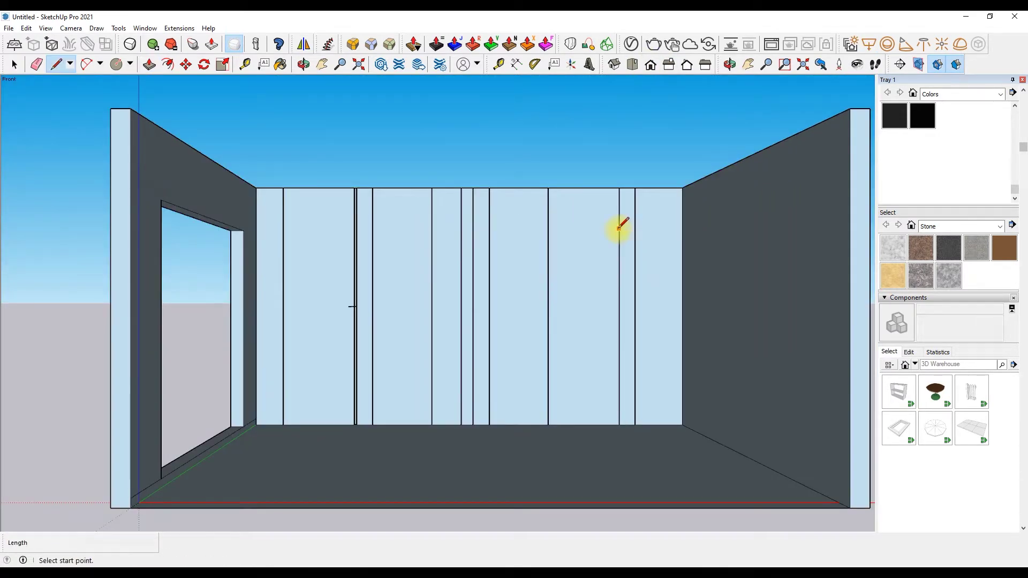
left_click(515, 283)
left_click(408, 315)
key("space")
scroll(471, 263, "up", 1)
left_click(304, 64)
left_click_drag(343, 268, 347, 389)
scroll(482, 340, "up", 3)
scroll(450, 335, "up", 1)
Push/pull the wall face out, undoing a wrong 1/2" push and pulling it again
key("p")
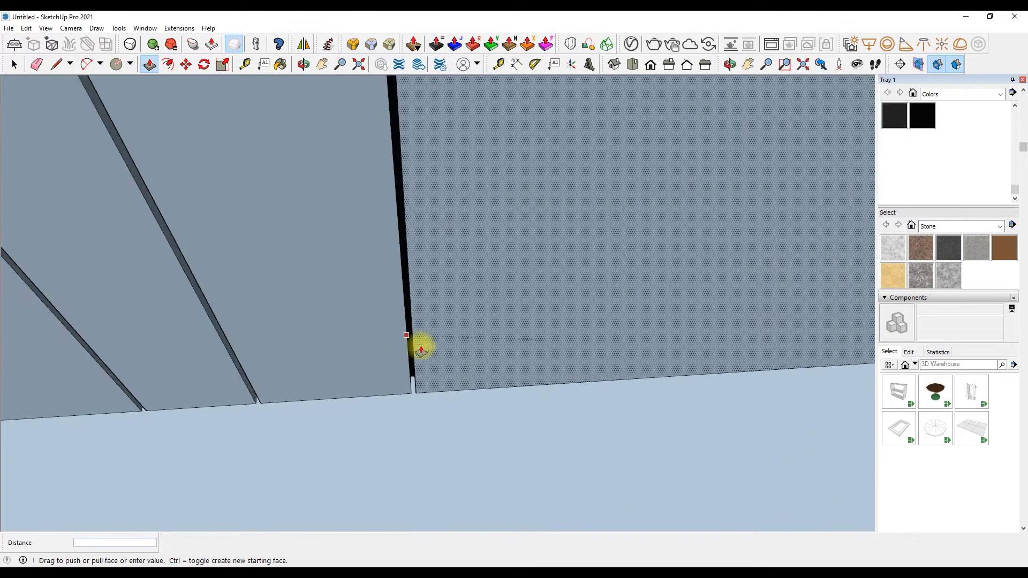
left_click(422, 326)
scroll(374, 369, "up", 3)
left_click(271, 364)
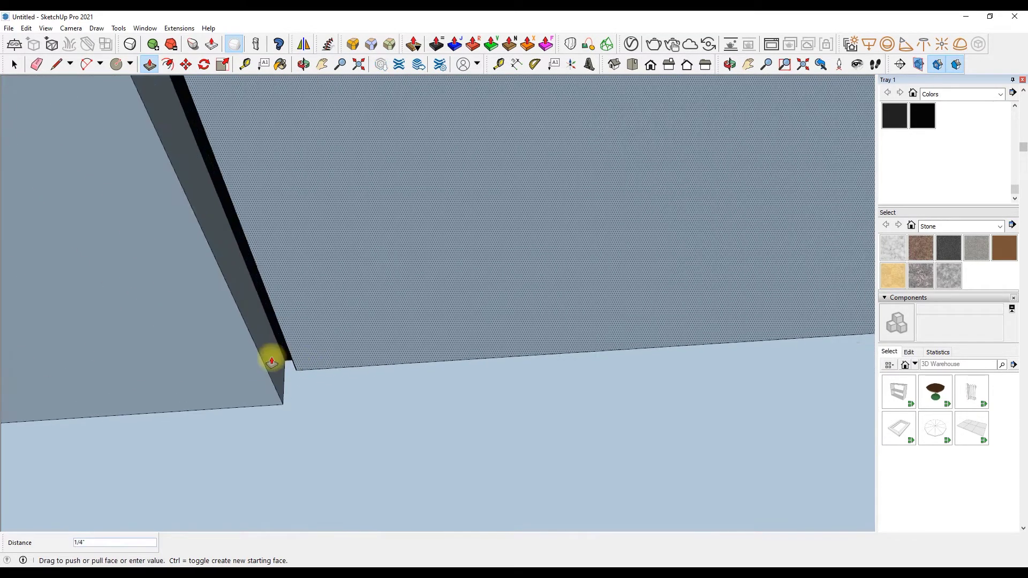
left_click(273, 395)
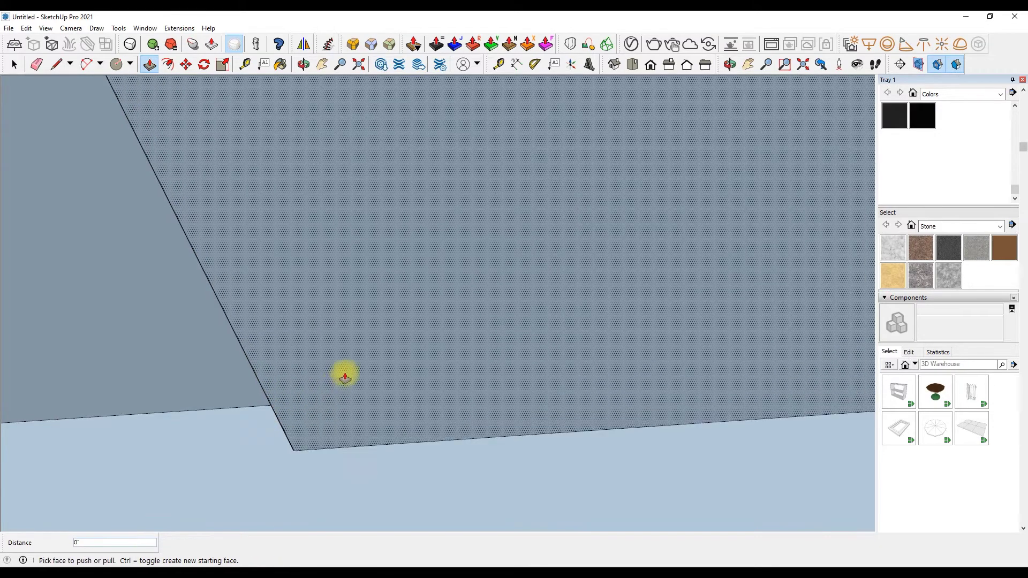
left_click(348, 369)
left_click(57, 64)
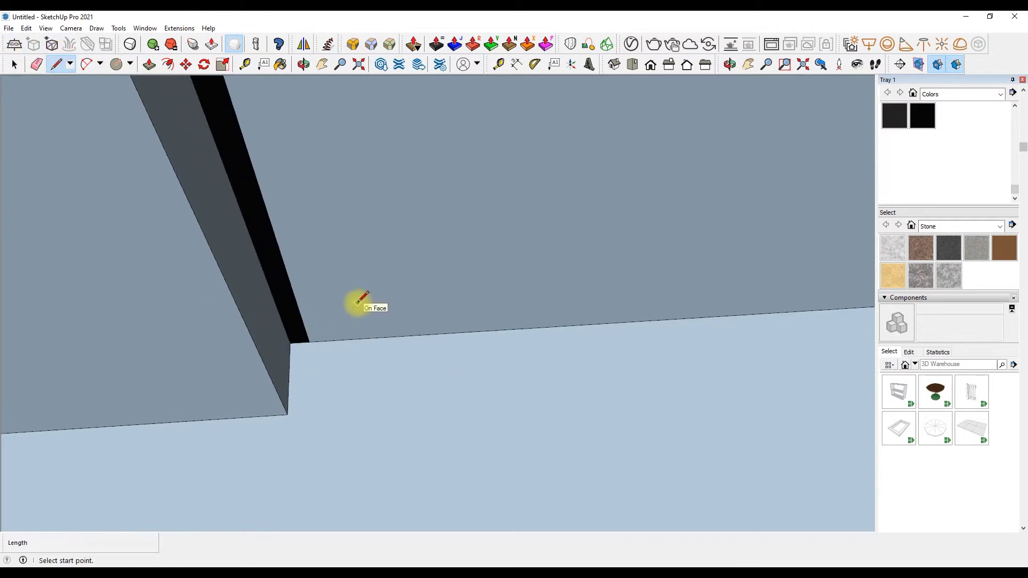
key("ctrl+z")
key("p")
left_click(393, 327)
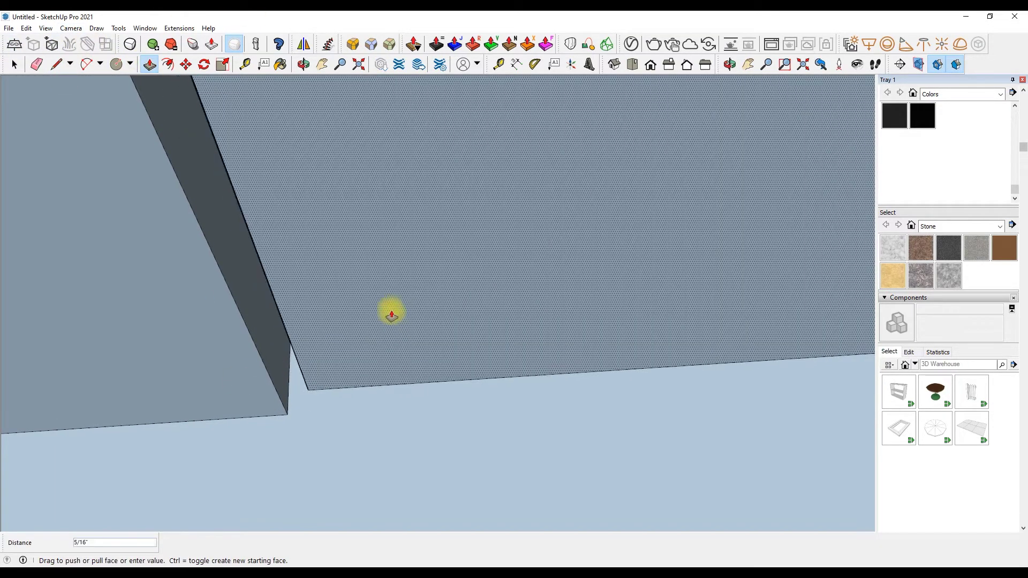
key("l")
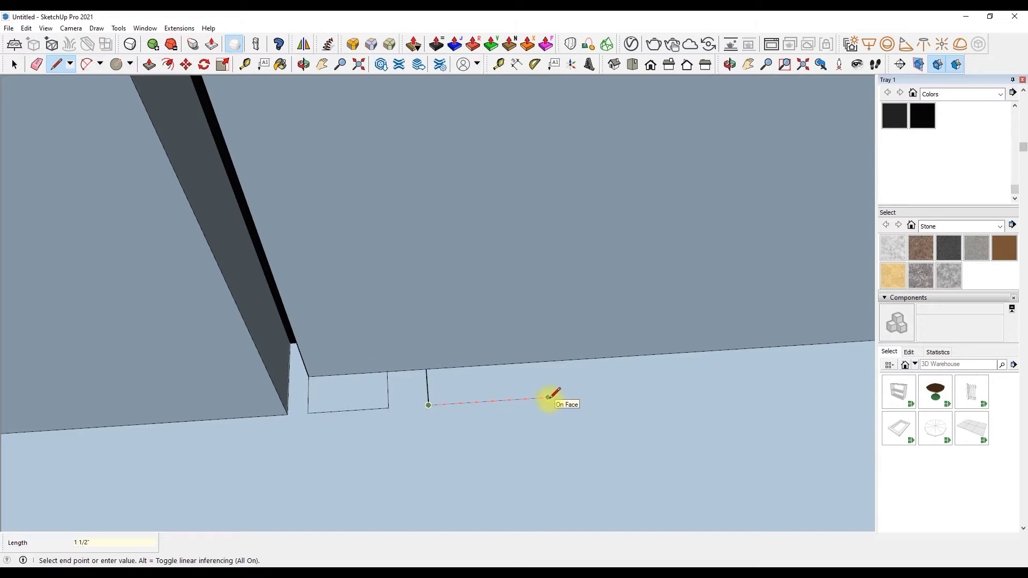
Close the last rectangle and make the three small rectangles a component
left_click(493, 364)
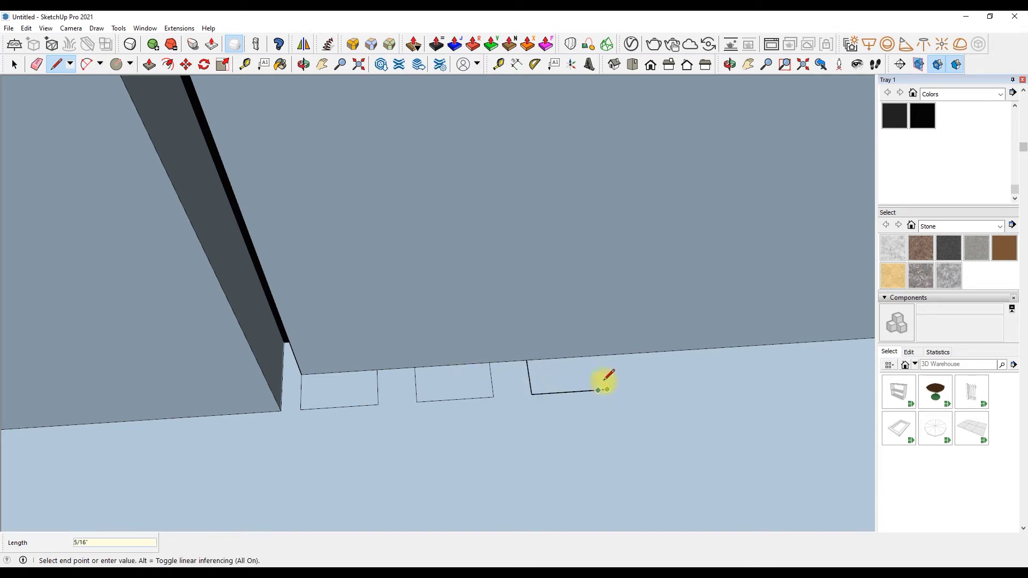
key("space")
scroll(238, 384, "down", 2)
triple_click(303, 389)
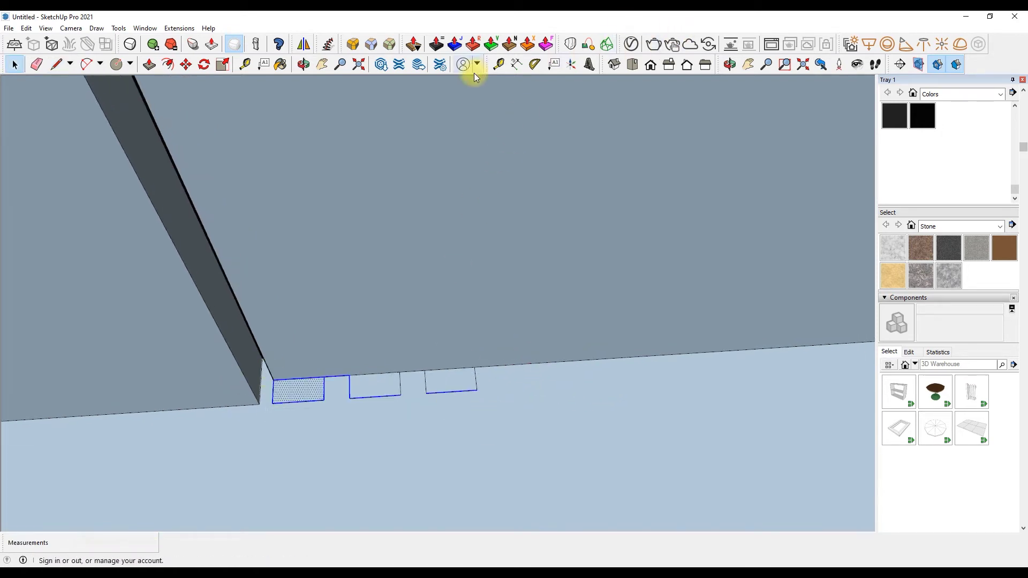
middle_click_drag(328, 143, 262, 348)
left_click_drag(258, 357, 503, 431)
key("g")
key("Return")
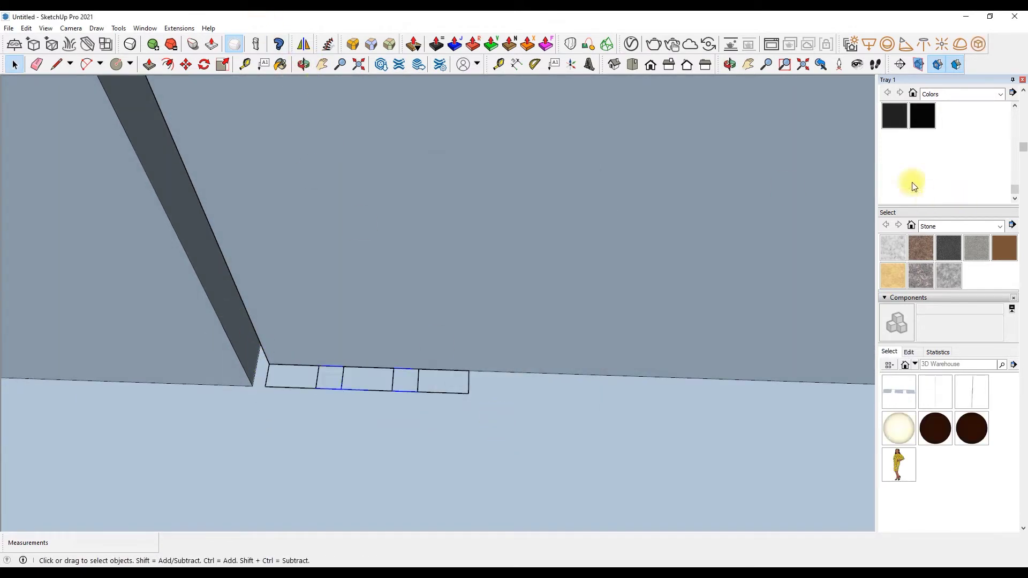
Start a Ctrl-copy of the component, cancel it and reselect the original
left_click(185, 65)
left_click(266, 366)
key("ctrl")
key("Escape")
left_click(264, 360)
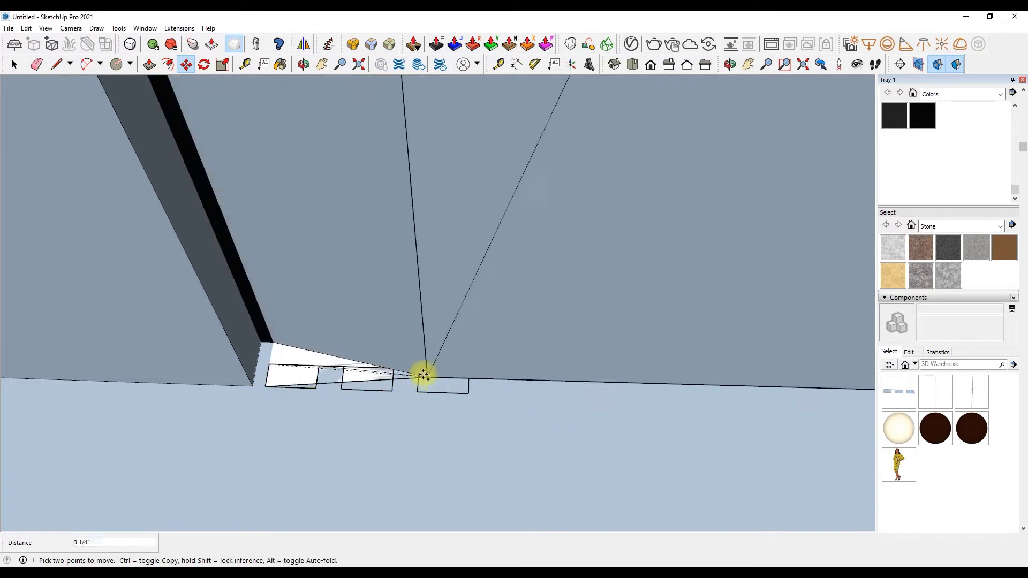
key("space")
Copy the component three times along the wall base with Move and Ctrl
key("m")
left_click(266, 366)
key("ctrl")
left_click(417, 368)
key("ctrl")
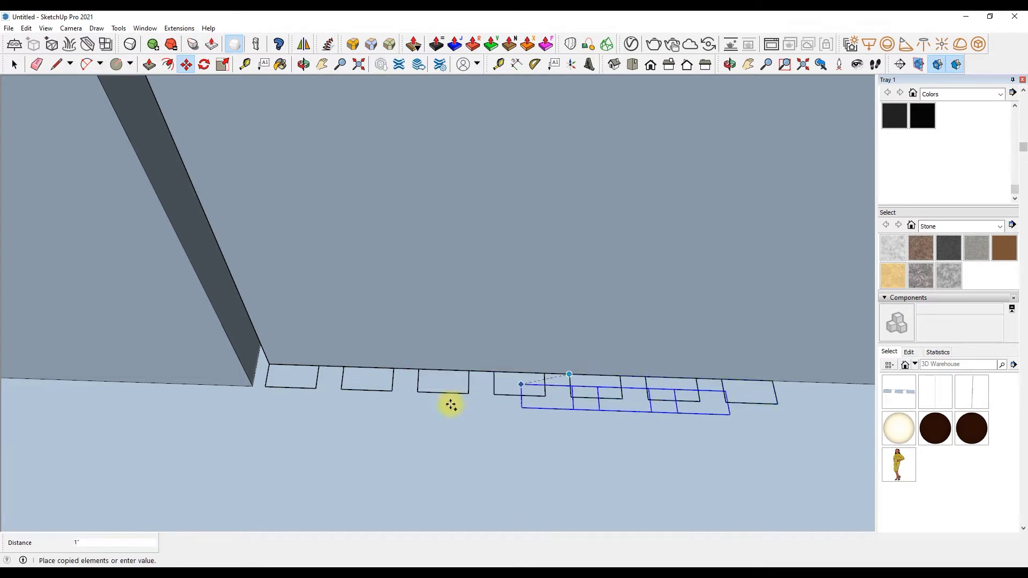
scroll(570, 386, "down", 2)
left_click(565, 383)
key("ctrl")
scroll(546, 384, "down", 1)
left_click(552, 376)
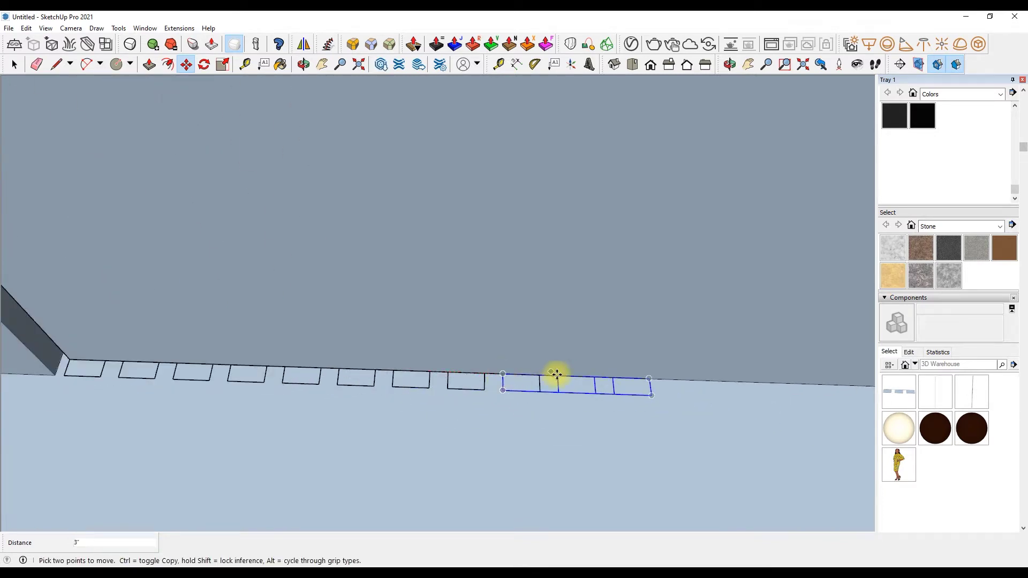
scroll(524, 375, "down", 2)
Select all the squares and copy them along the rest of the wall base
key("space")
left_click_drag(684, 439, 654, 424)
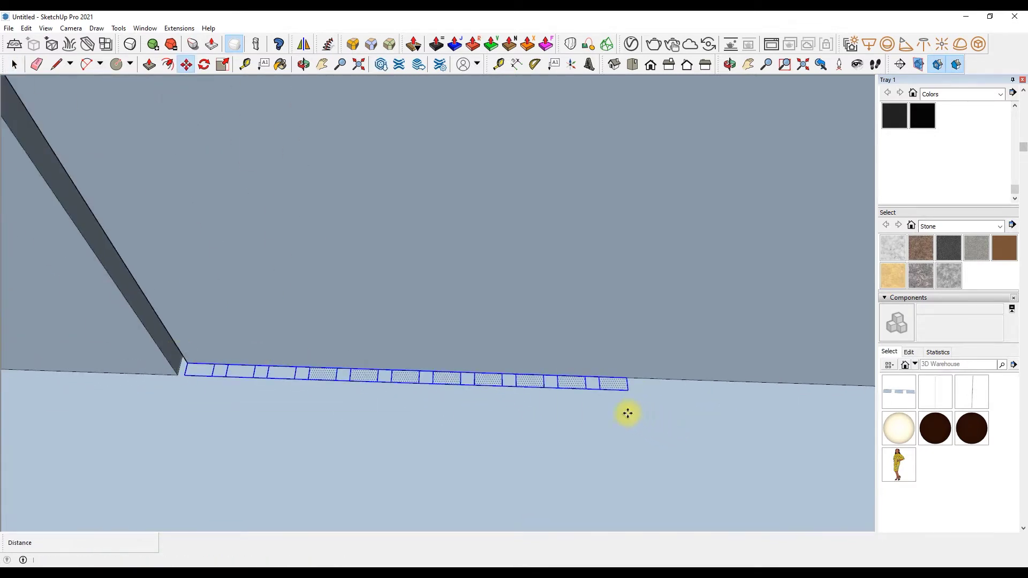
left_click(188, 366)
scroll(305, 409, "down", 4)
scroll(385, 409, "up", 3)
scroll(386, 409, "up", 1)
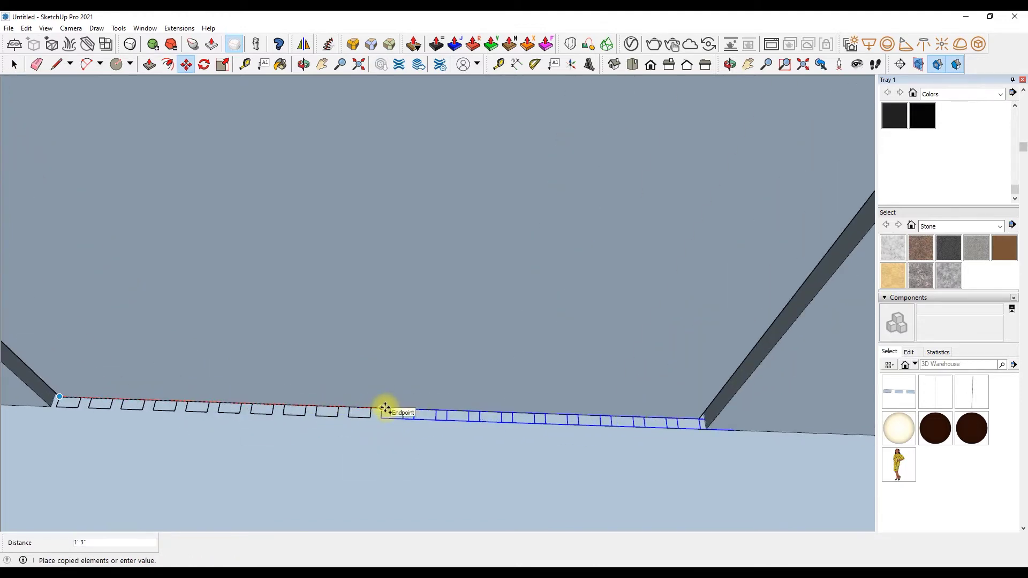
scroll(602, 418, "up", 3)
scroll(339, 402, "down", 3)
scroll(375, 413, "up", 3)
scroll(376, 413, "up", 3)
left_click(360, 411)
Select the whole row of small floor squares along the wall base
key("p")
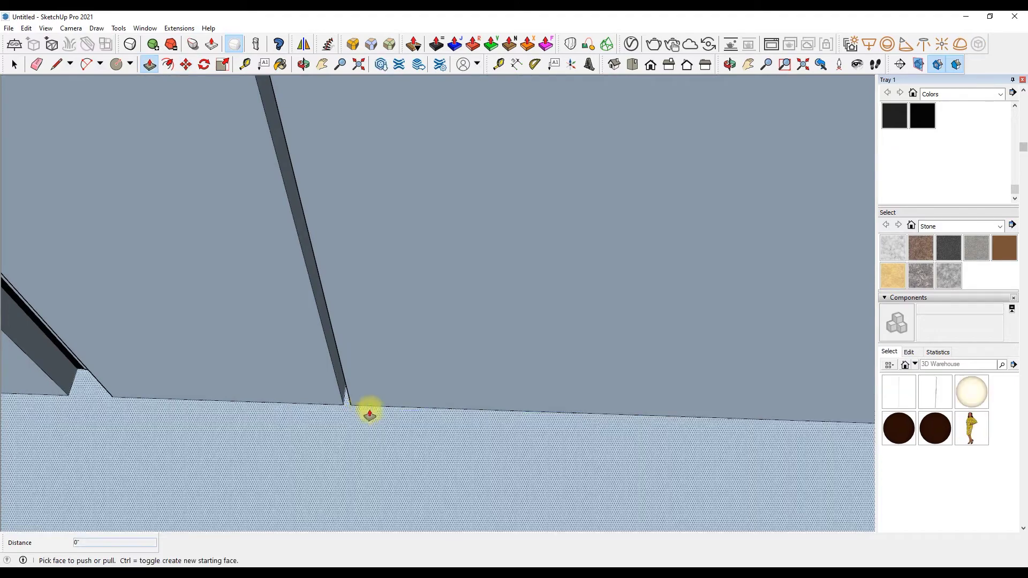
scroll(378, 391, "down", 3)
scroll(482, 386, "down", 2)
key("space")
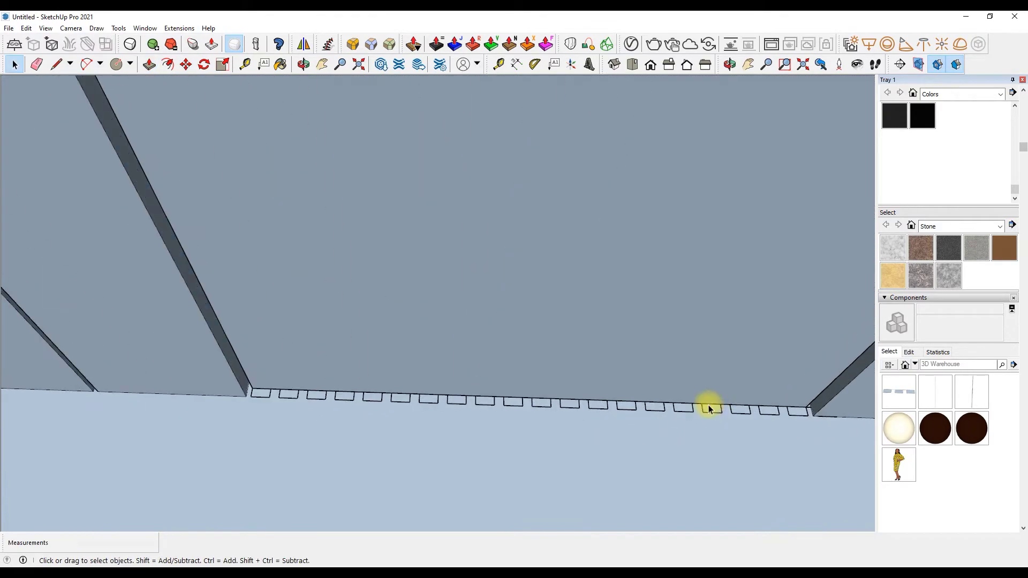
left_click_drag(247, 379, 819, 439)
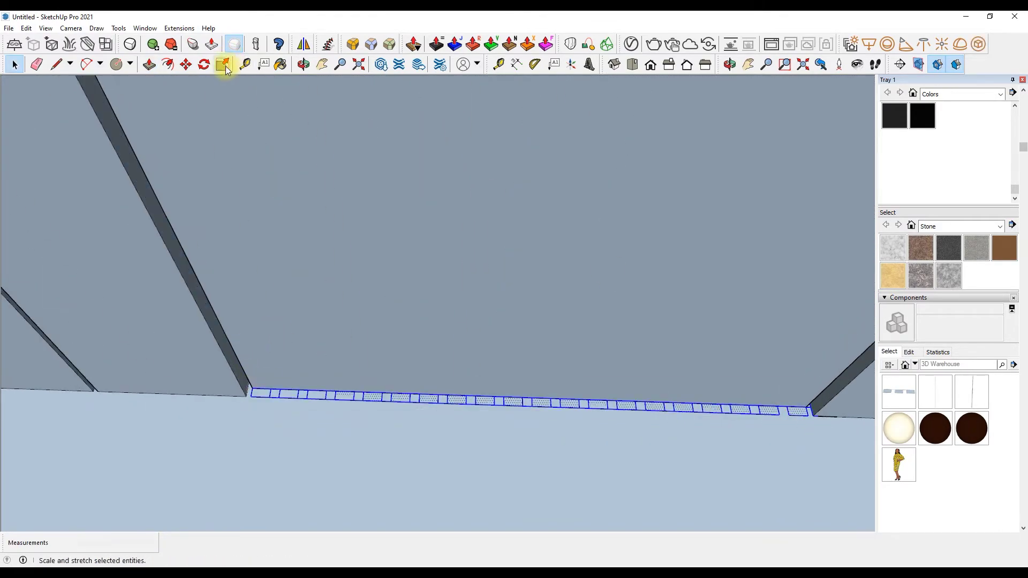
scroll(428, 348, "down", 2)
scroll(429, 348, "down", 5)
scroll(460, 375, "up", 4)
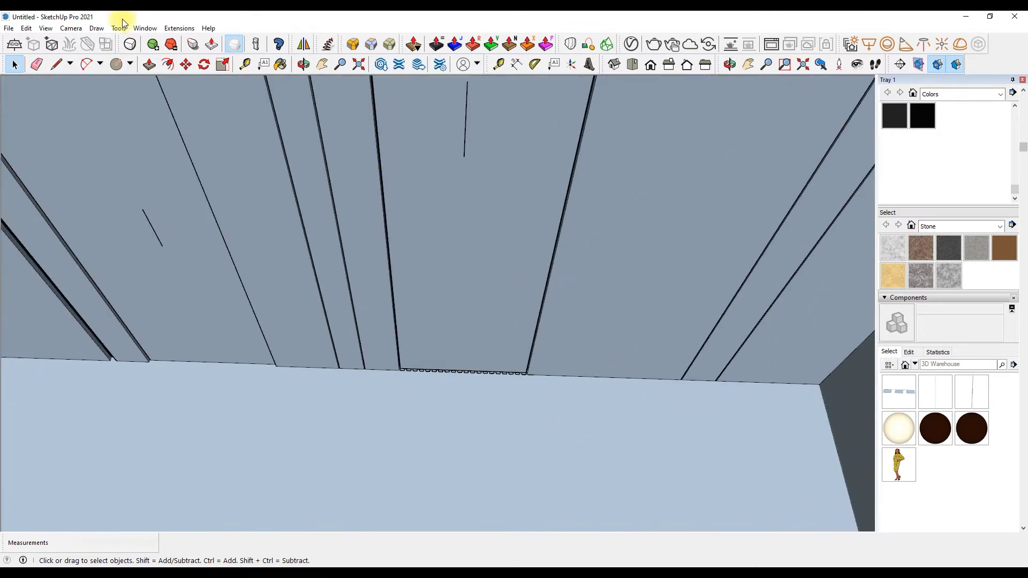
scroll(297, 368, "up", 3)
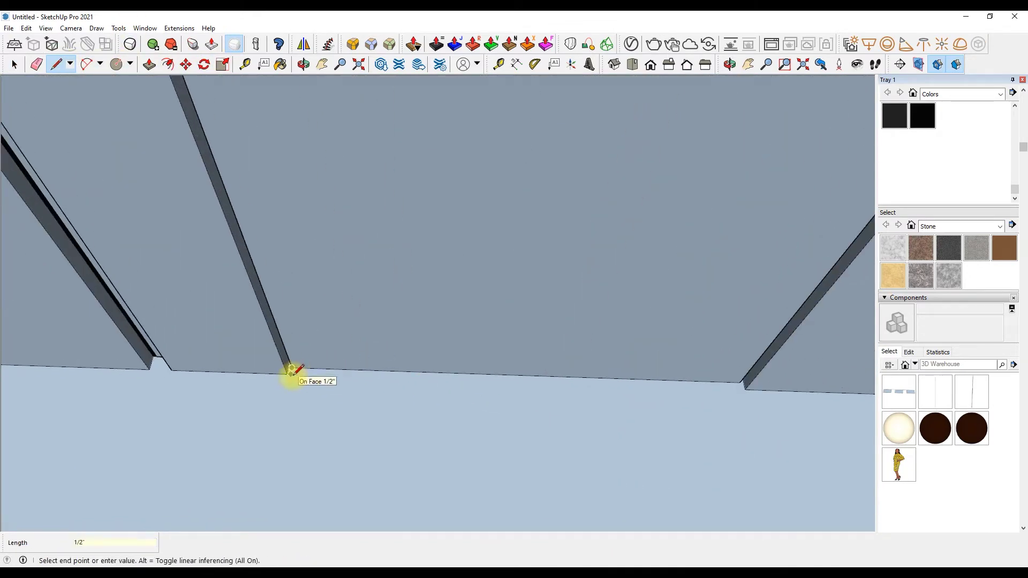
scroll(305, 357, "up", 2)
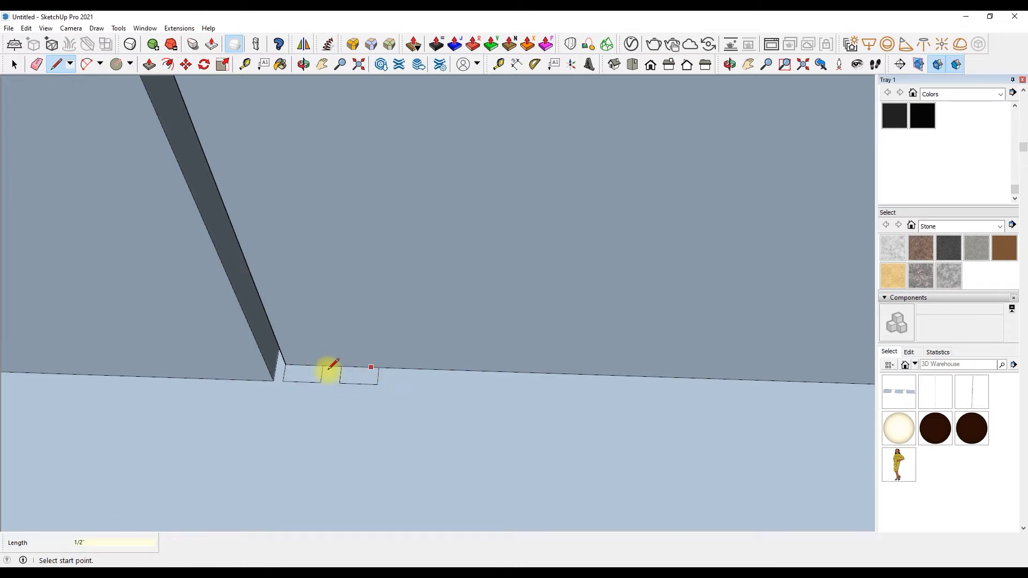
Copy the two small rectangles to the right, then undo the extra copies
scroll(287, 359, "up", 2)
key("space")
left_click_drag(456, 416, 275, 351)
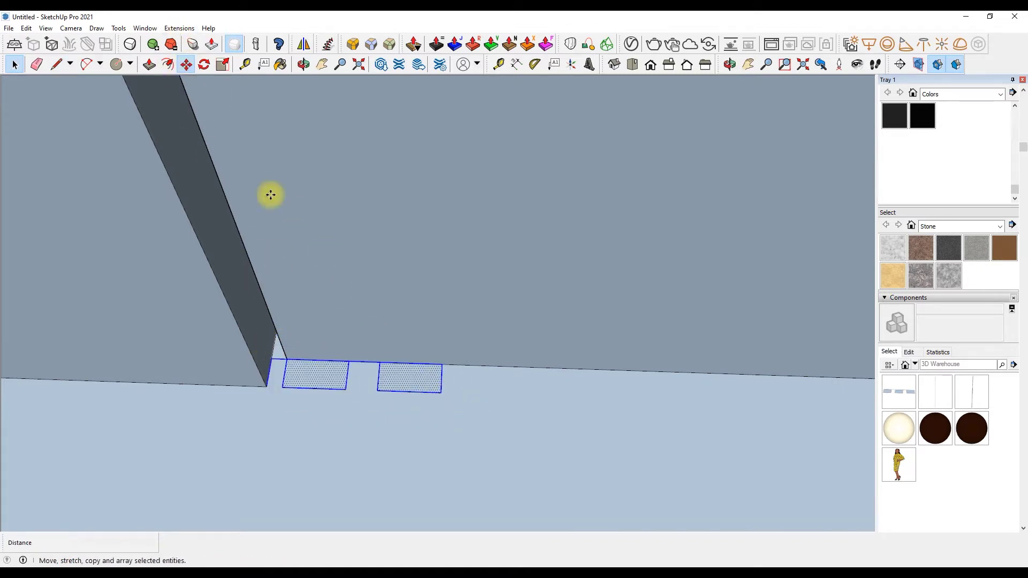
left_click(272, 360)
left_click(440, 367)
middle_click_drag(458, 376, 336, 378, "shift")
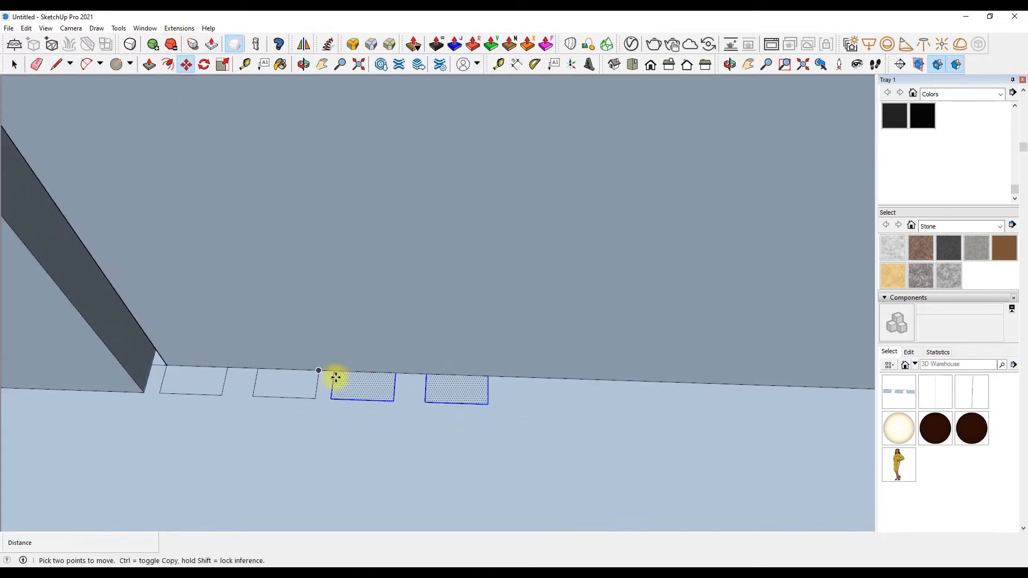
left_click(319, 371)
left_click(488, 376)
left_click(528, 388)
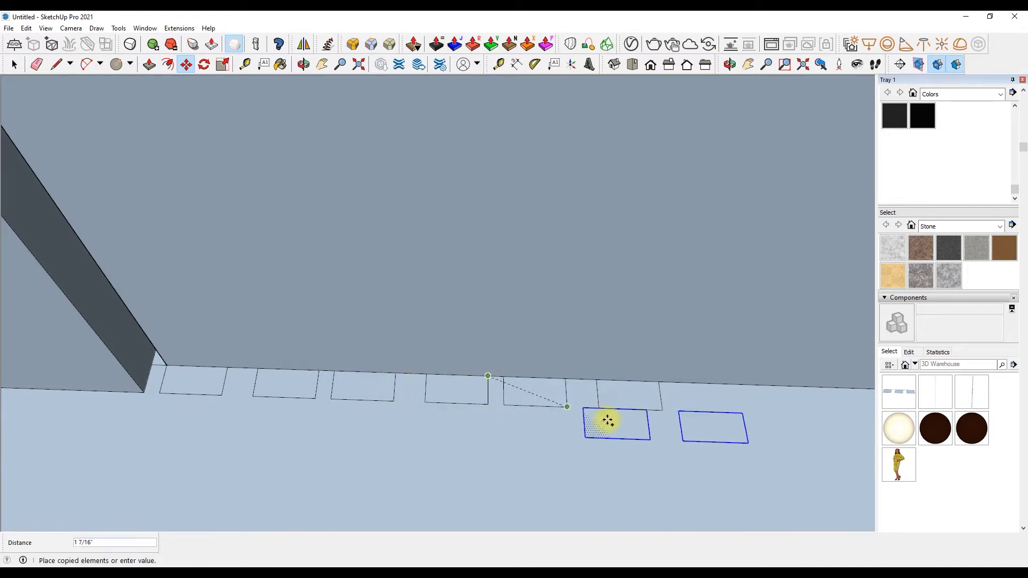
key("space")
key("ctrl+z")
key("ctrl+z")
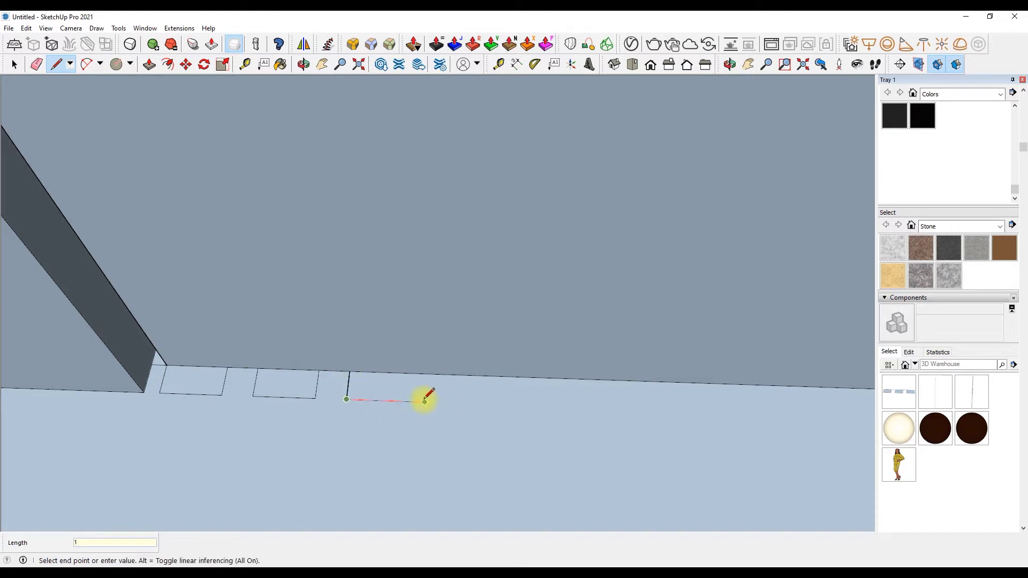
Close the third rectangle and make the three rectangles a component
left_click(410, 374)
key("space")
left_click_drag(150, 360, 481, 444)
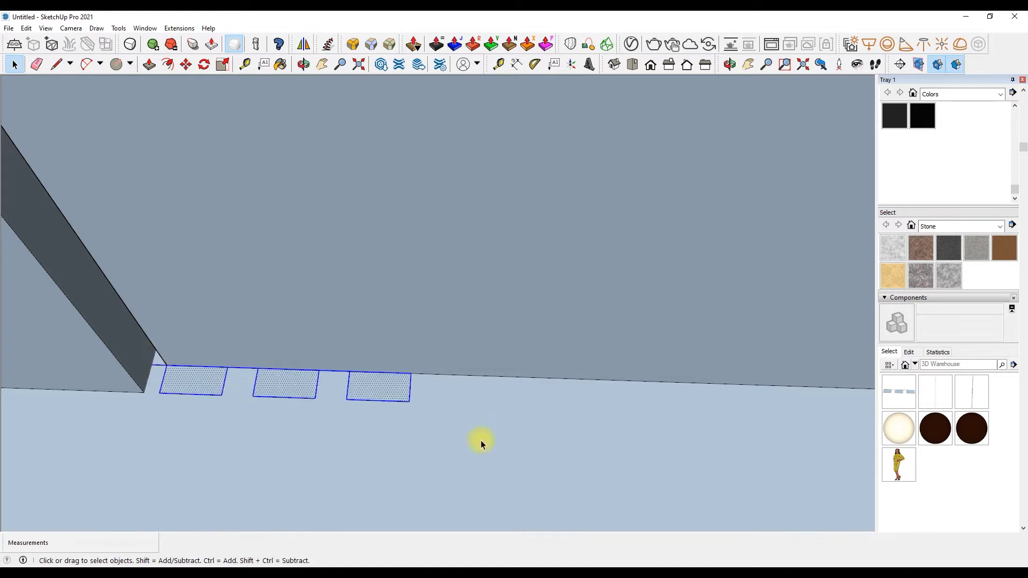
left_click_drag(161, 364, 222, 399, "ctrl+shift")
key("g")
key("Return")
Copy the rectangle component twice along the wall base with Move and Ctrl
left_click(185, 65)
left_click(167, 366)
key("ctrl")
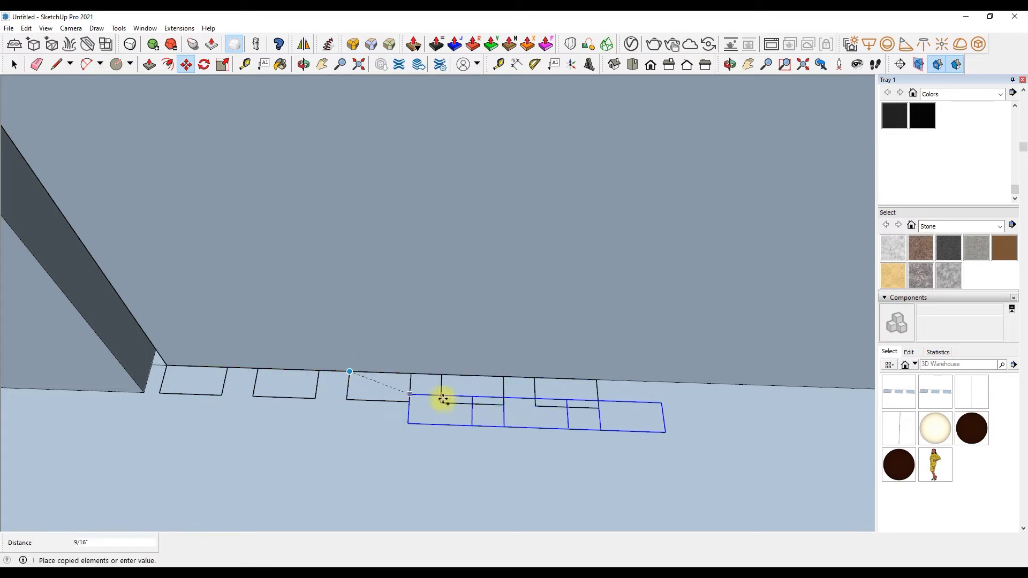
left_click(353, 371)
scroll(420, 448, "down", 3)
scroll(429, 418, "up", 2)
left_click(250, 371)
key("ctrl")
left_click(412, 380)
left_click(413, 380)
Place two more component copies further along the row
key("ctrl")
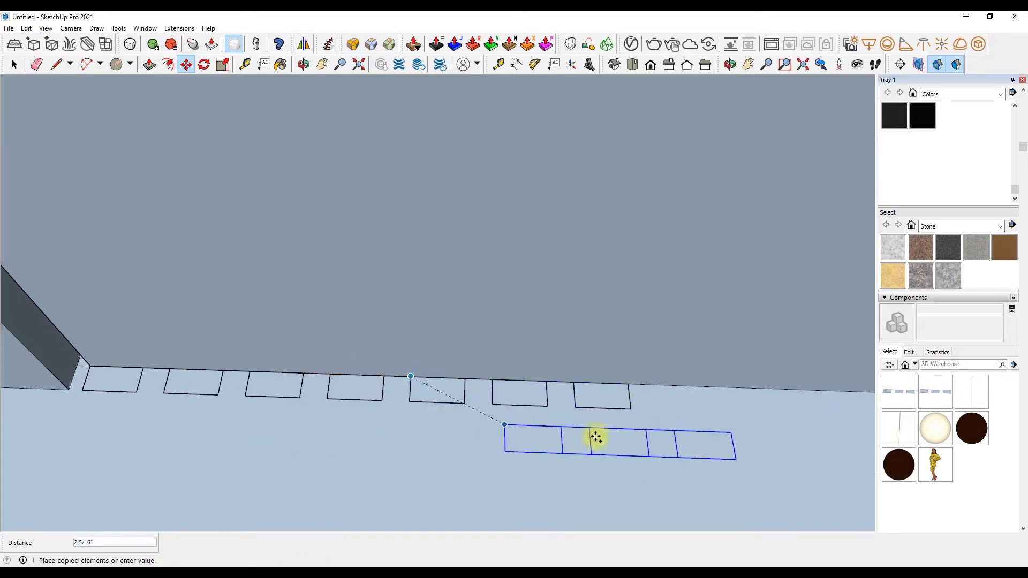
scroll(576, 386, "down", 3)
scroll(279, 368, "up", 3)
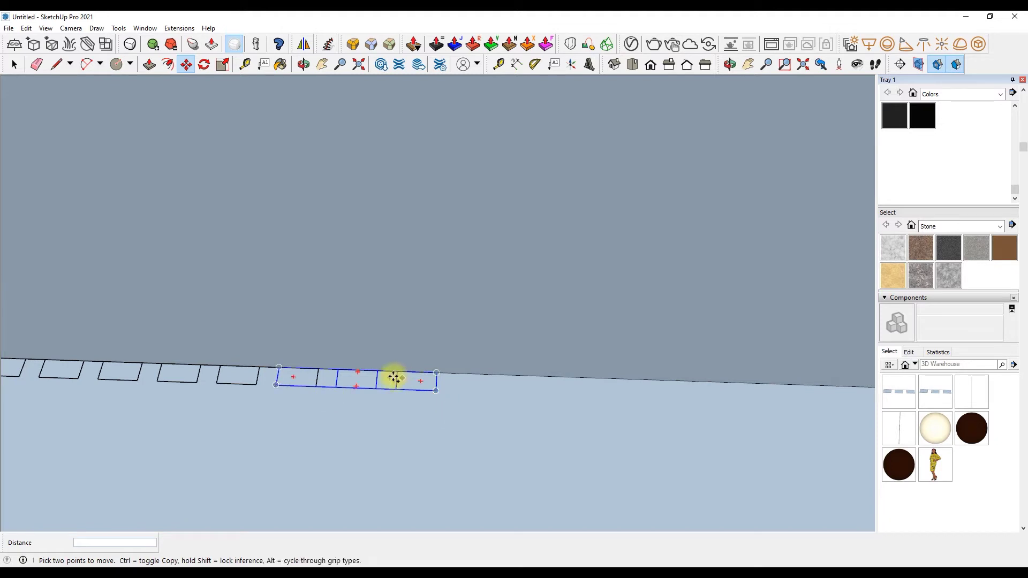
left_click(514, 377)
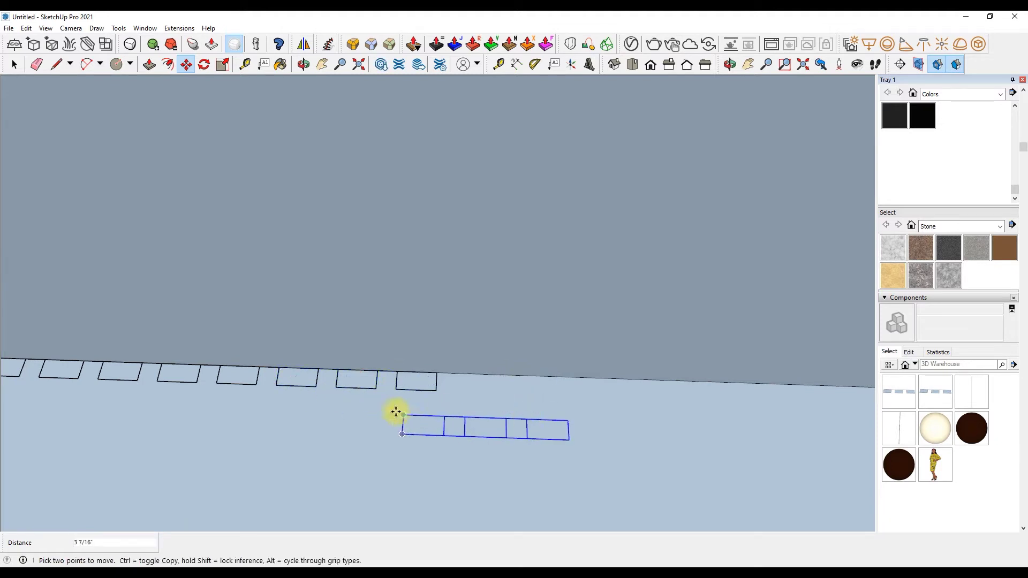
left_click(398, 371)
key("ctrl")
left_click(516, 375)
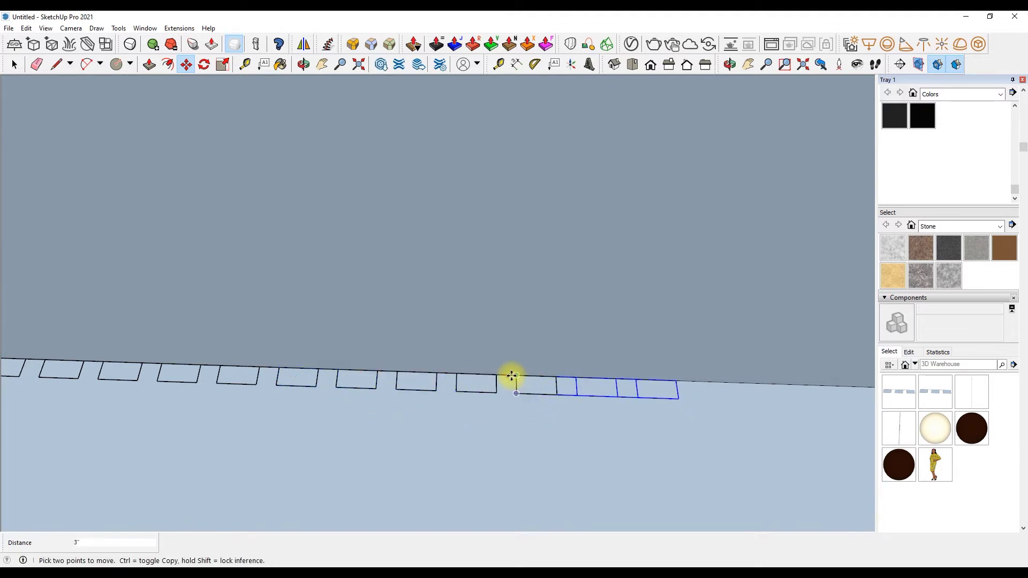
scroll(418, 379, "down", 3)
scroll(418, 379, "up", 3)
Copy the last components up to the wall corner and open the component's context menu
left_click(461, 392)
key("ctrl")
left_click(581, 400)
left_click(580, 396)
key("ctrl")
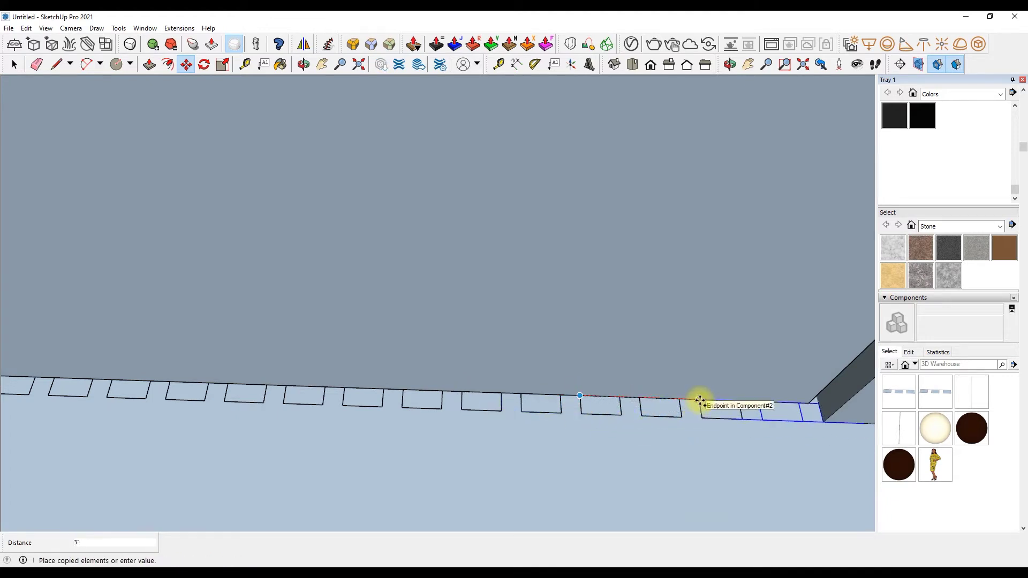
left_click(700, 401)
key("space")
scroll(417, 379, "down", 3)
scroll(255, 370, "up", 3)
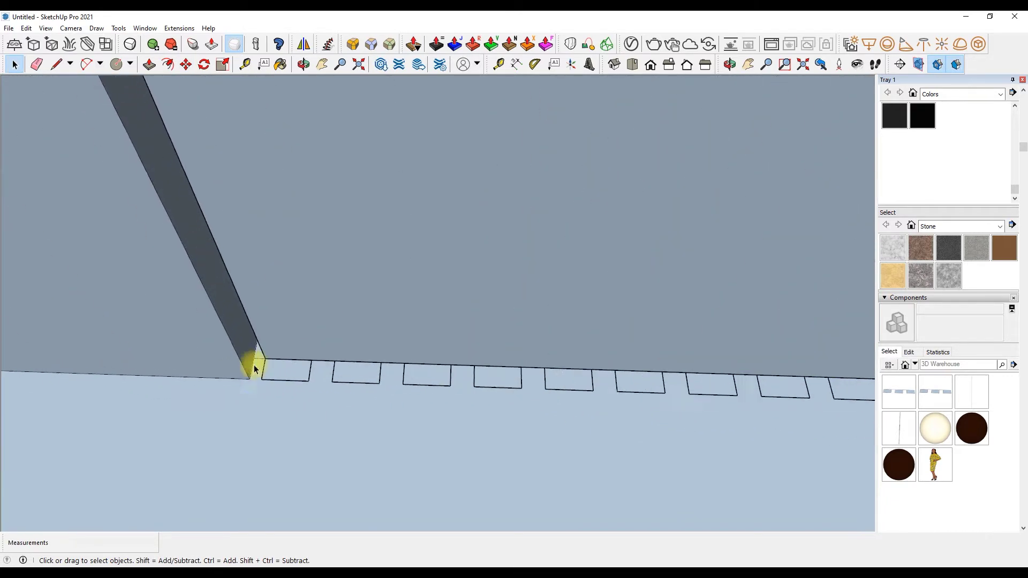
scroll(255, 369, "up", 1)
scroll(921, 166, "up", 3)
right_click(316, 375)
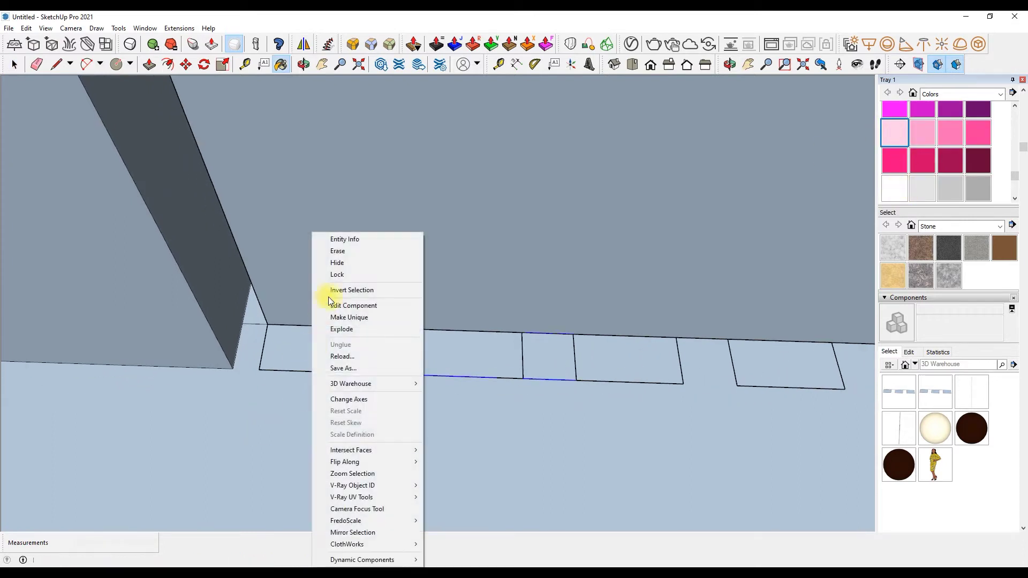
Paint the first component's floor rectangles light pink and pull them up into tall slats
left_click(333, 303)
left_click(321, 351)
left_click(471, 354)
left_click(596, 348)
left_click(152, 63)
left_click(356, 356)
left_click(309, 355)
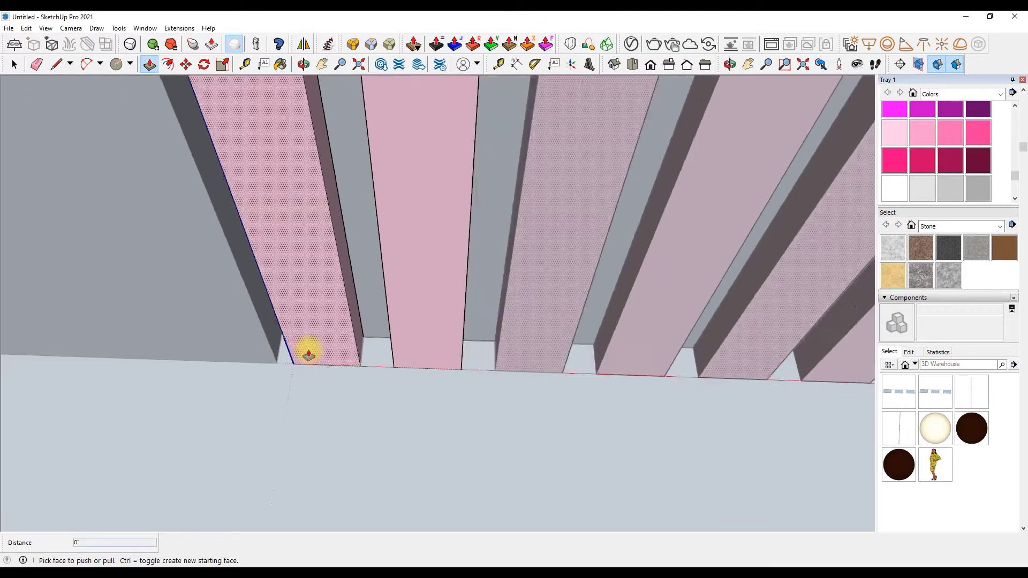
scroll(309, 355, "down", 5)
middle_click_drag(308, 348, 392, 223)
scroll(425, 335, "up", 3)
scroll(356, 422, "up", 3)
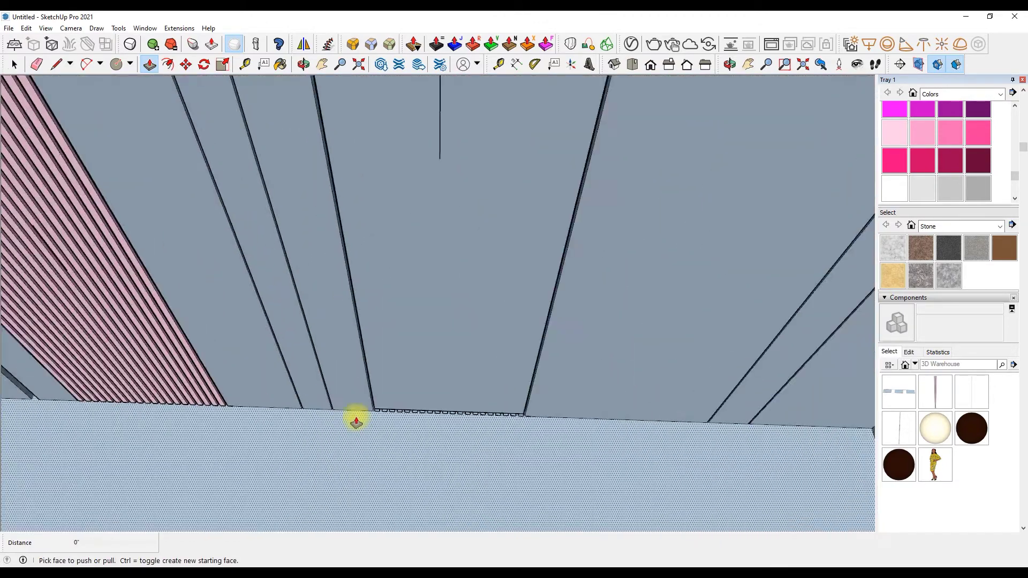
scroll(356, 421, "up", 3)
Paint the other slat component's rectangles light pink and push/pull them up 10
right_click(367, 415)
left_click(396, 141)
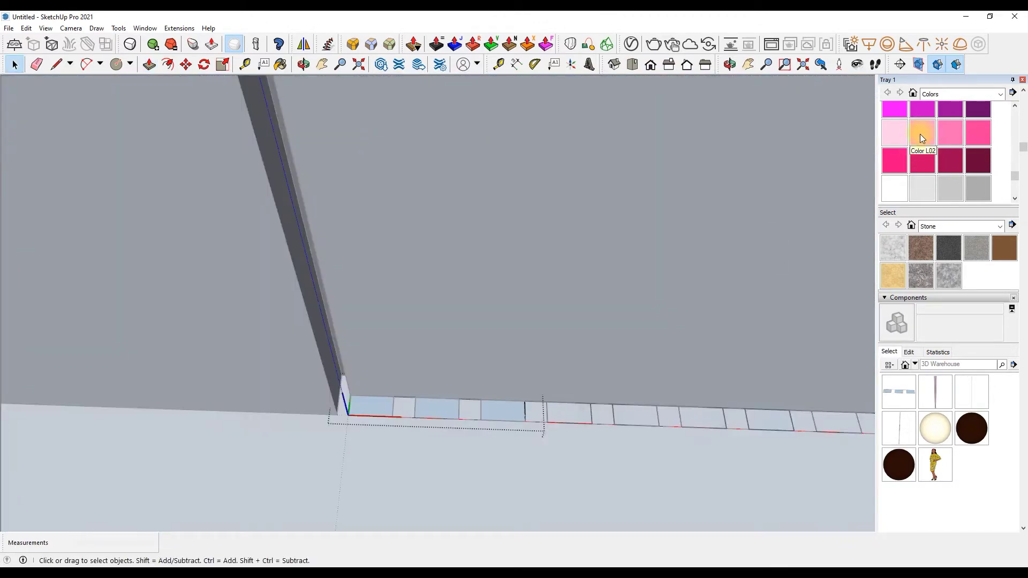
scroll(920, 134, "up", 2)
left_click(894, 141)
key("p")
left_click_drag(375, 407, 386, 355)
type("10")
key("Return")
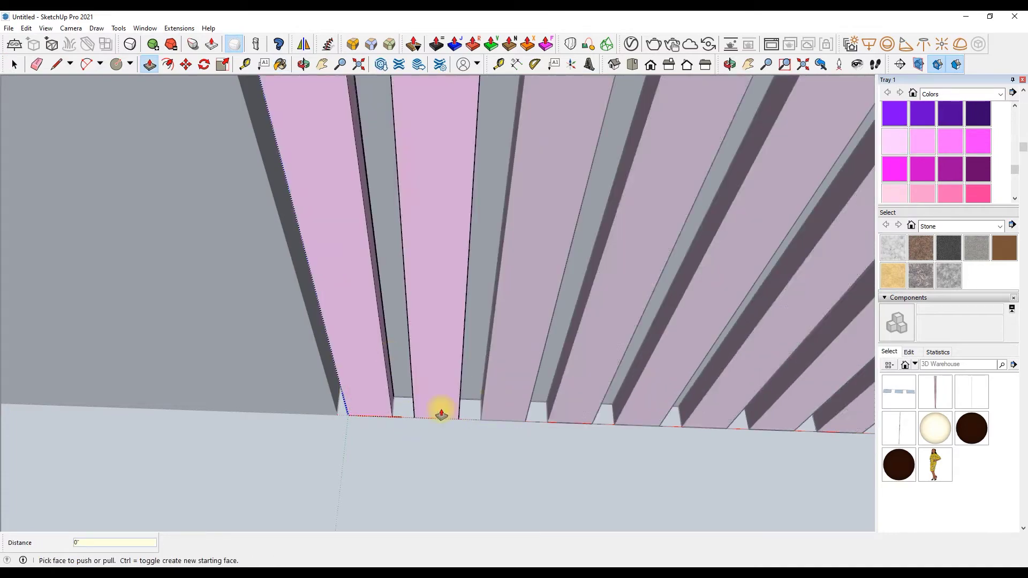
scroll(442, 414, "down", 5)
key("space")
Zoom around and switch to a straight front view of the slatted walls
scroll(512, 287, "down", 5)
scroll(530, 268, "up", 5)
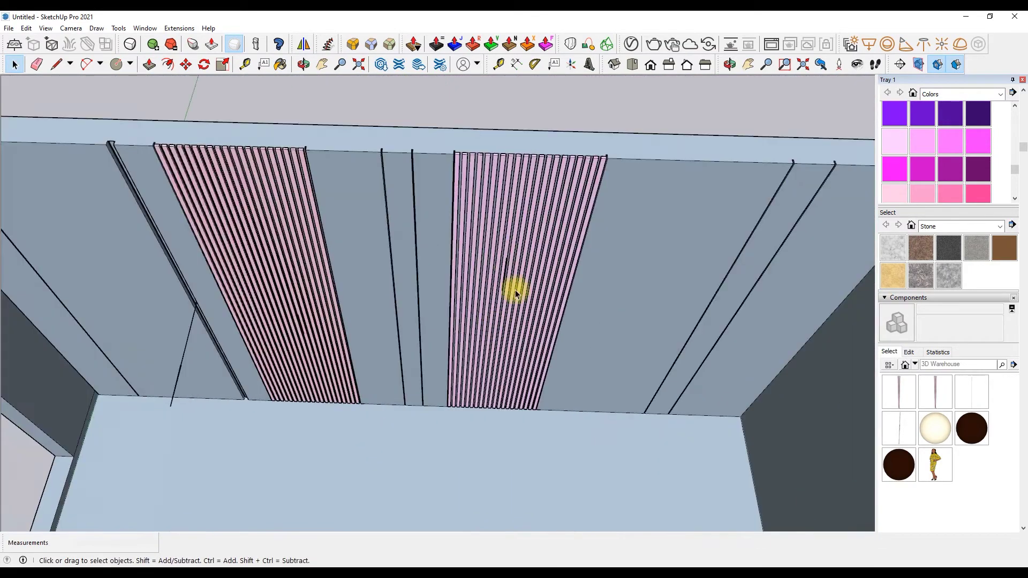
scroll(515, 291, "up", 5)
scroll(514, 269, "up", 3)
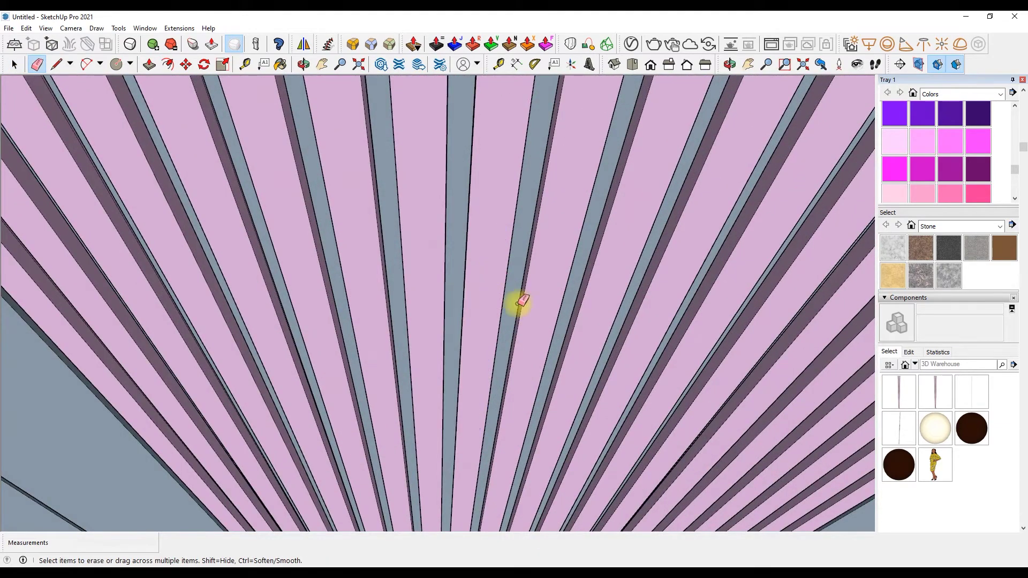
scroll(299, 395, "down", 5)
scroll(335, 372, "up", 3)
scroll(341, 371, "up", 3)
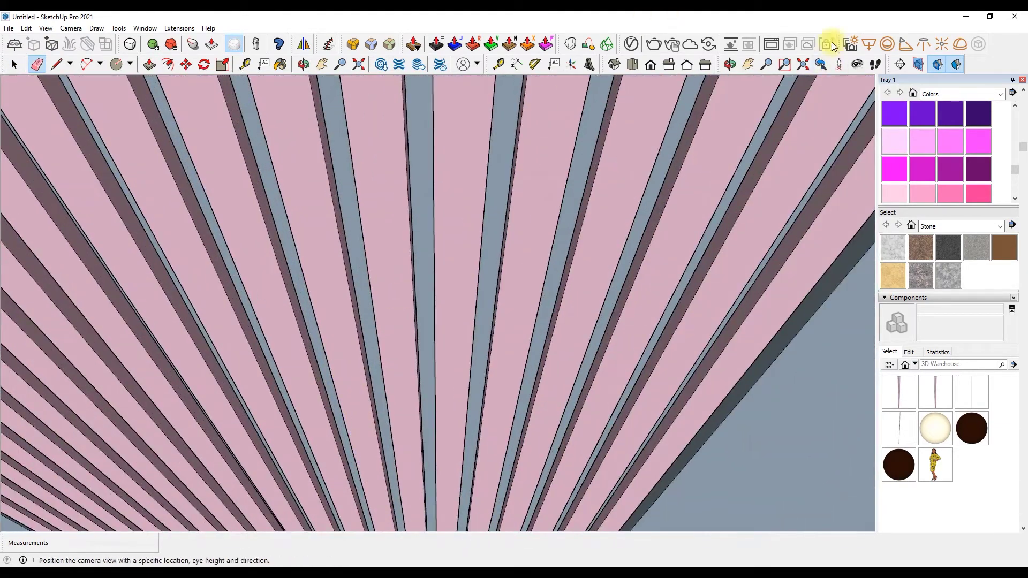
left_click(649, 70)
scroll(476, 308, "up", 3)
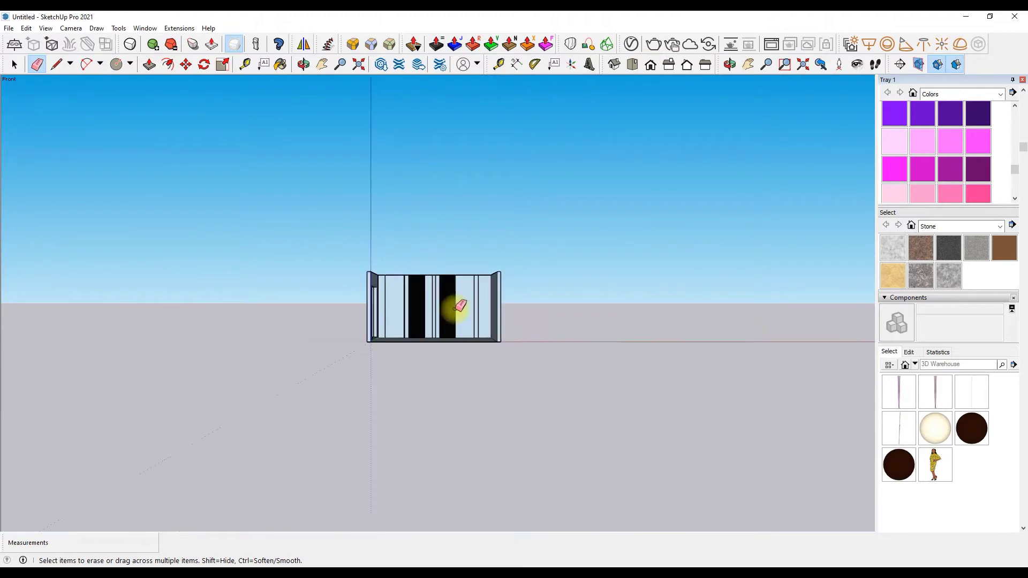
Import the wood texture JPG image into the model
scroll(439, 305, "up", 3)
scroll(423, 306, "up", 3)
scroll(452, 307, "up", 1)
left_click(9, 28)
left_click(70, 196)
scroll(621, 277, "down", 1)
scroll(624, 274, "down", 5)
scroll(697, 274, "down", 3)
scroll(755, 270, "down", 2)
scroll(771, 317, "up", 2)
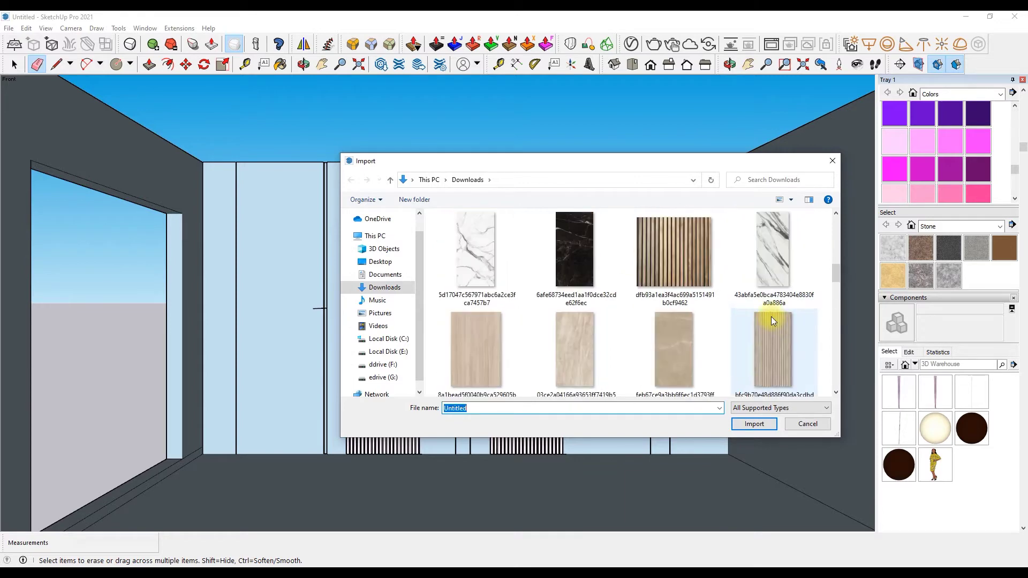
scroll(772, 317, "up", 2)
left_click(772, 308)
left_click(747, 457)
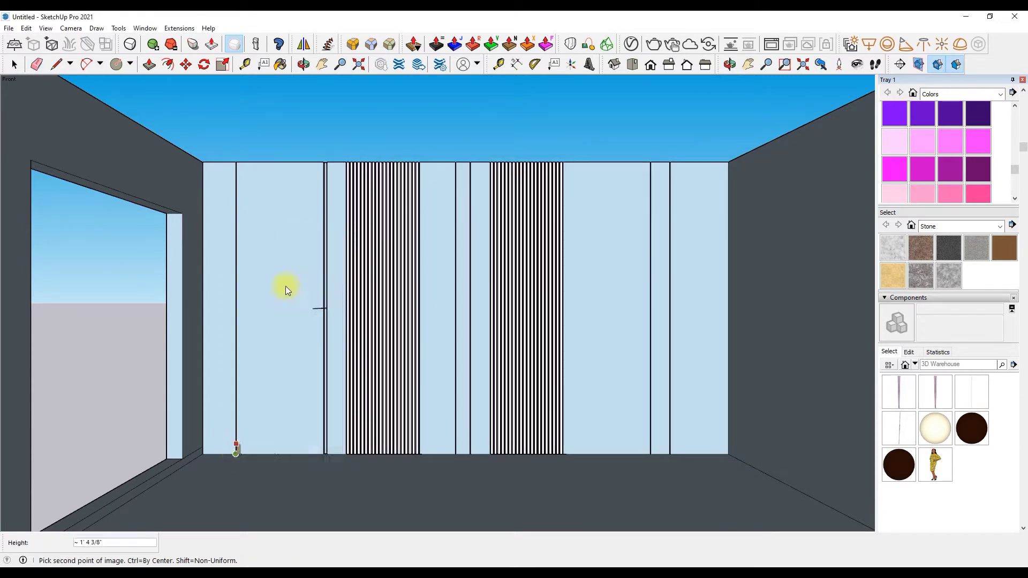
Place the wood image, move it left of the room, explode it, and start a material from it
left_click_drag(234, 449, 382, 162)
left_click(185, 64)
left_click(282, 223)
scroll(204, 229, "down", 5)
right_click(197, 224)
left_click(240, 287)
key("b")
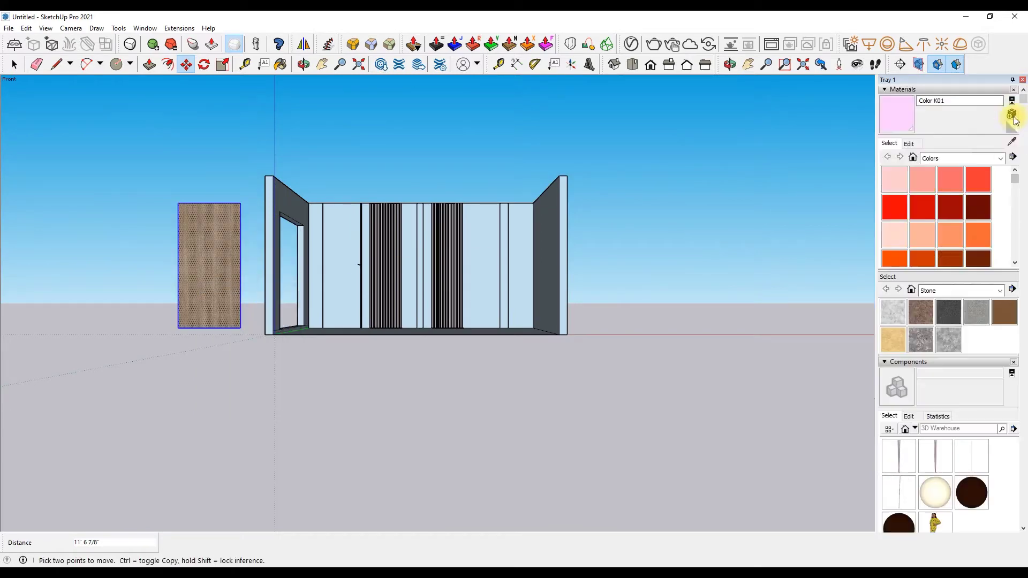
left_click(223, 238, "alt")
left_click(1011, 114)
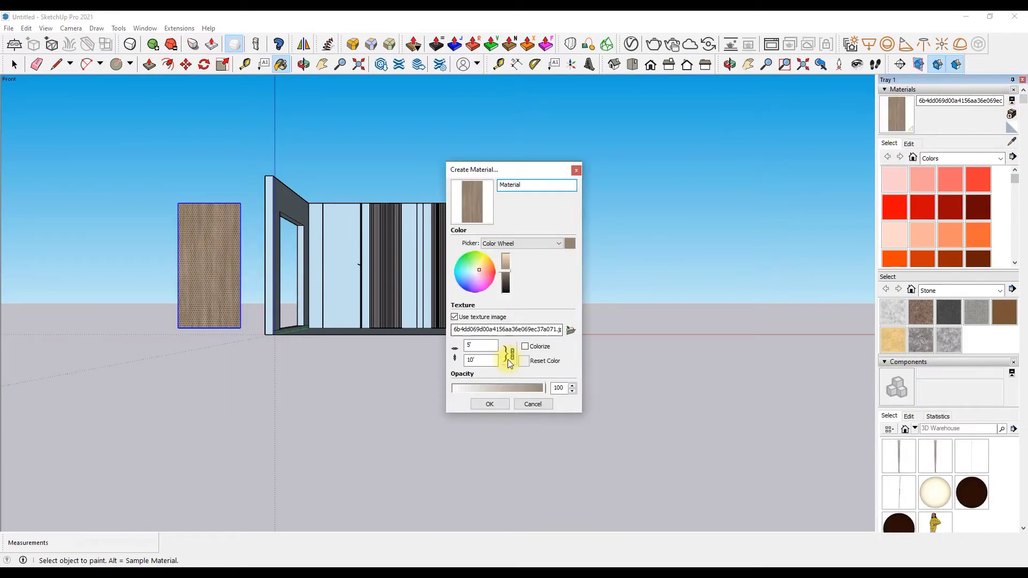
Confirm the new wood material and paint the seam panel and left light-blue panel with it
key("Return")
scroll(425, 264, "up", 5)
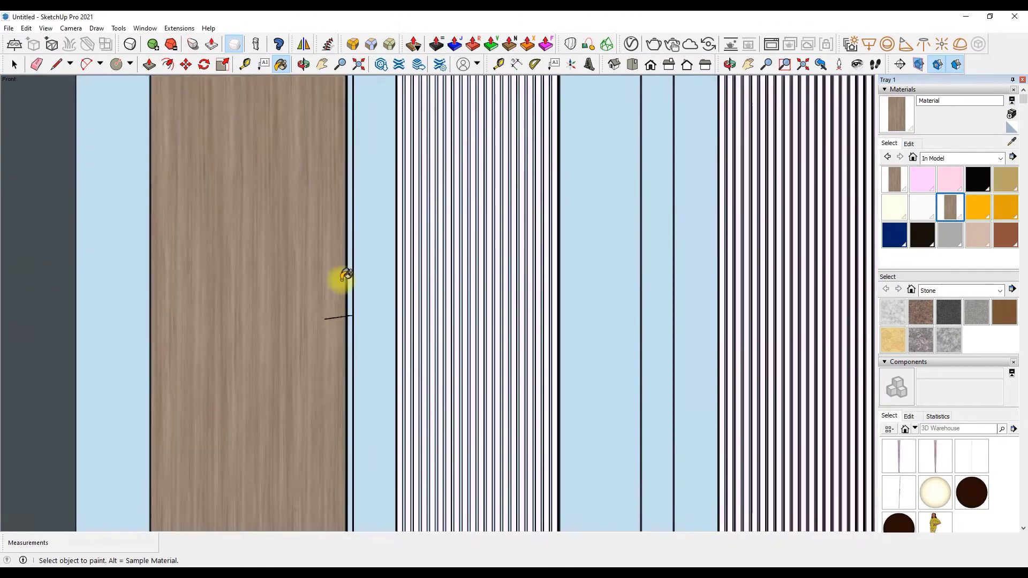
scroll(333, 264, "up", 1)
left_click(423, 266)
scroll(395, 275, "up", 1)
scroll(340, 275, "up", 3)
scroll(230, 255, "down", 3)
left_click(194, 258)
scroll(489, 246, "up", 3)
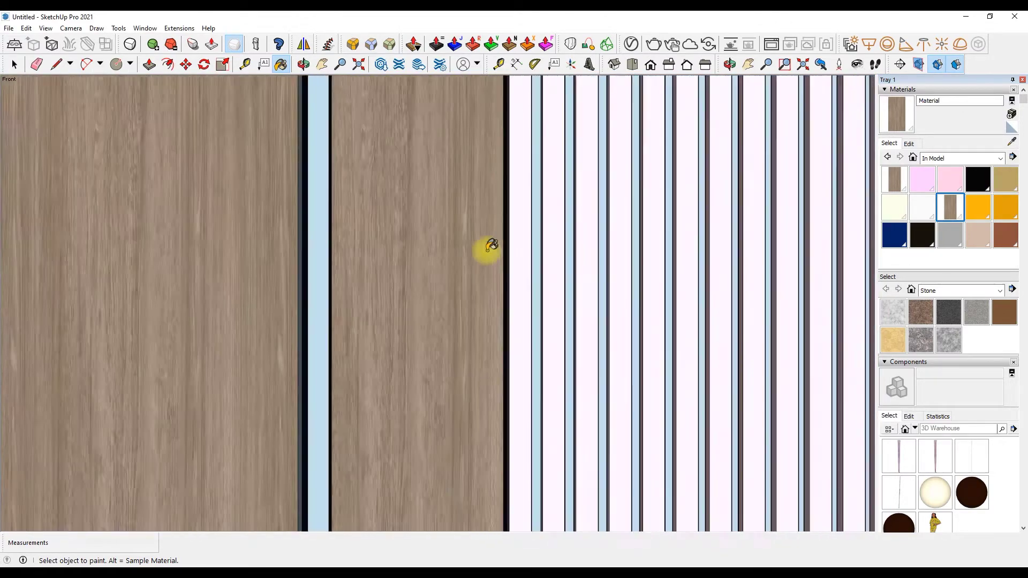
scroll(544, 248, "up", 4)
scroll(351, 236, "down", 6)
scroll(408, 224, "up", 2)
scroll(408, 224, "up", 3)
Try a plain brown Material1 on the slat component's panels, undo it, and close the component
right_click(384, 225)
left_click(413, 294)
left_click(1014, 114)
left_click(452, 318)
left_click(487, 401)
left_click(385, 328)
key("ctrl+z")
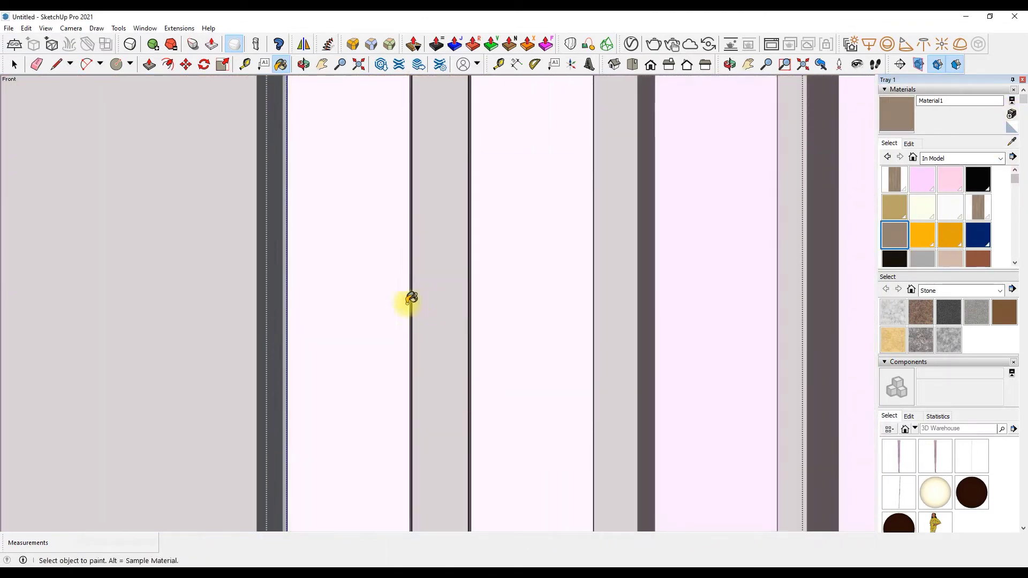
right_click(452, 259)
left_click(482, 264)
Sample the wood-strip material from the slats and zoom out to the back wall
scroll(442, 253, "down", 2)
scroll(442, 253, "up", 1)
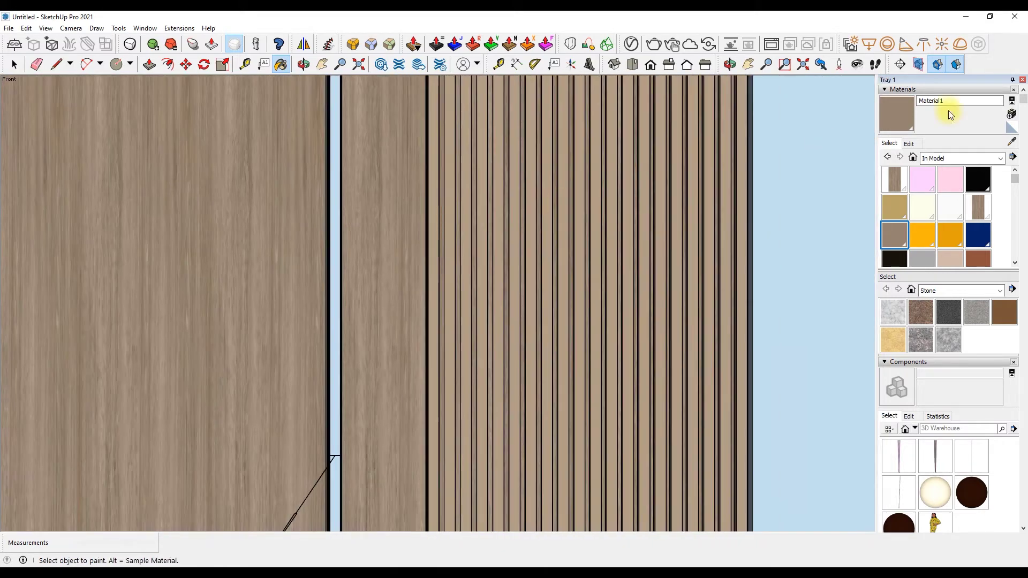
scroll(705, 169, "up", 3)
scroll(448, 184, "down", 2)
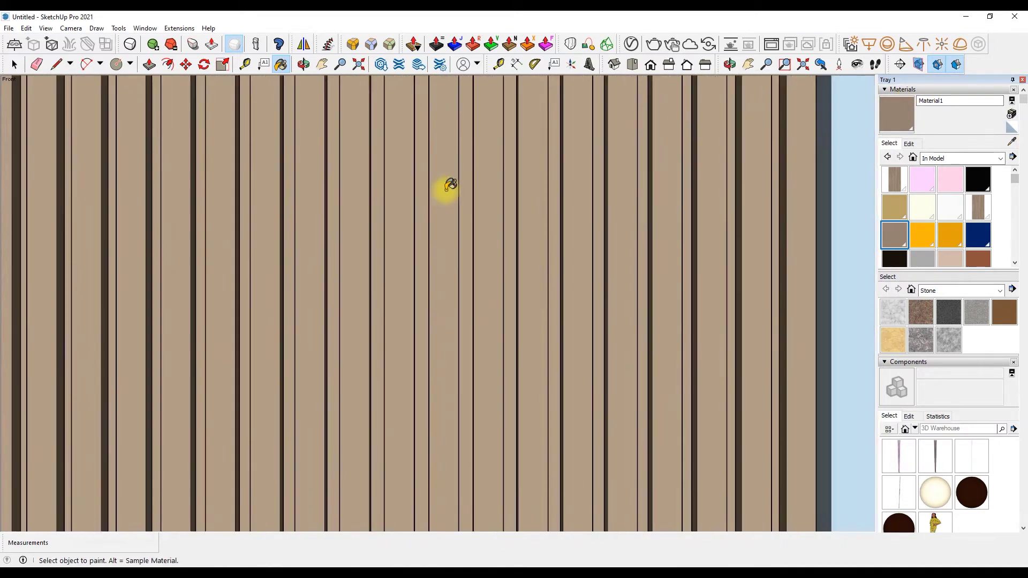
scroll(439, 183, "down", 2)
left_click(368, 200, "alt")
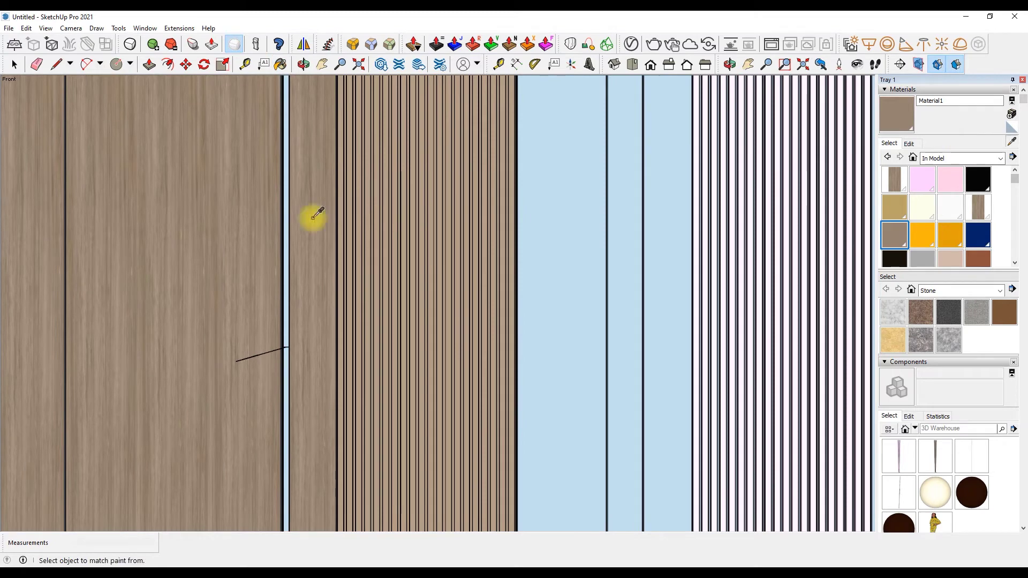
scroll(322, 190, "up", 3)
scroll(328, 199, "up", 2)
scroll(224, 177, "down", 2)
scroll(540, 166, "down", 2)
scroll(604, 197, "up", 2)
scroll(563, 195, "down", 3)
scroll(367, 143, "down", 2)
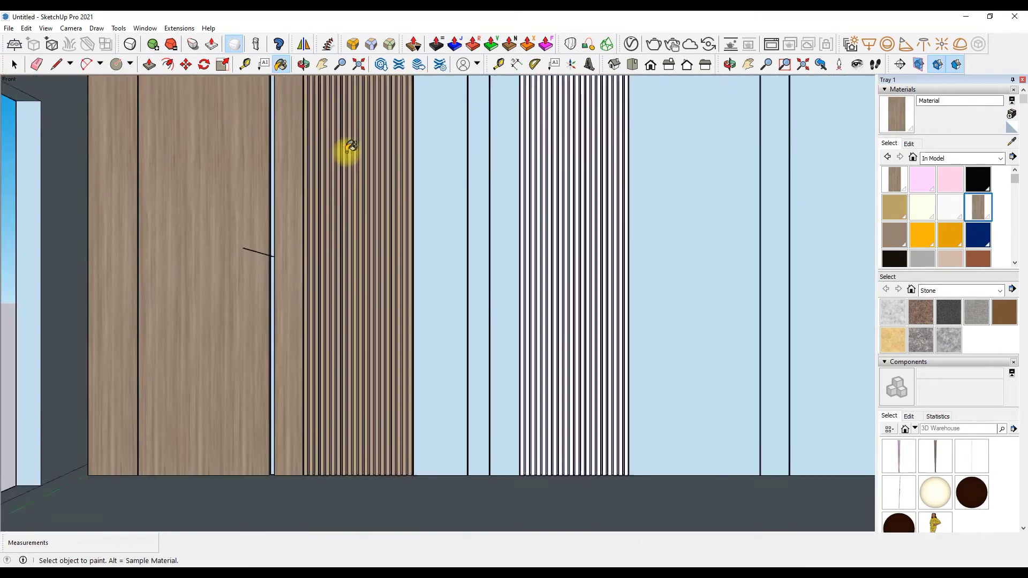
scroll(344, 150, "down", 3)
scroll(379, 259, "up", 1)
left_click(8, 28)
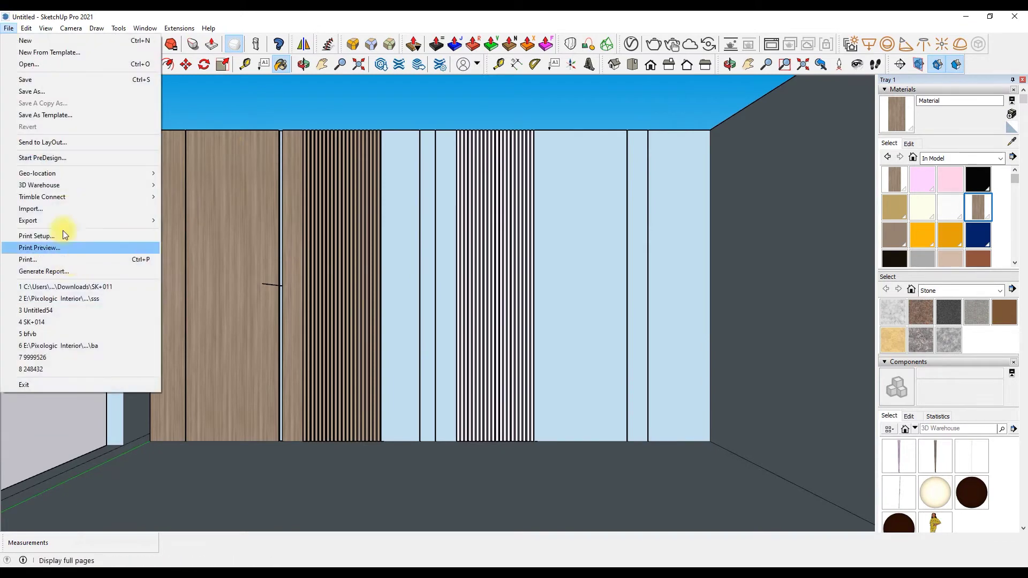
Import the white stone texture image and place it on the wall
left_click(57, 203)
scroll(517, 233, "down", 3)
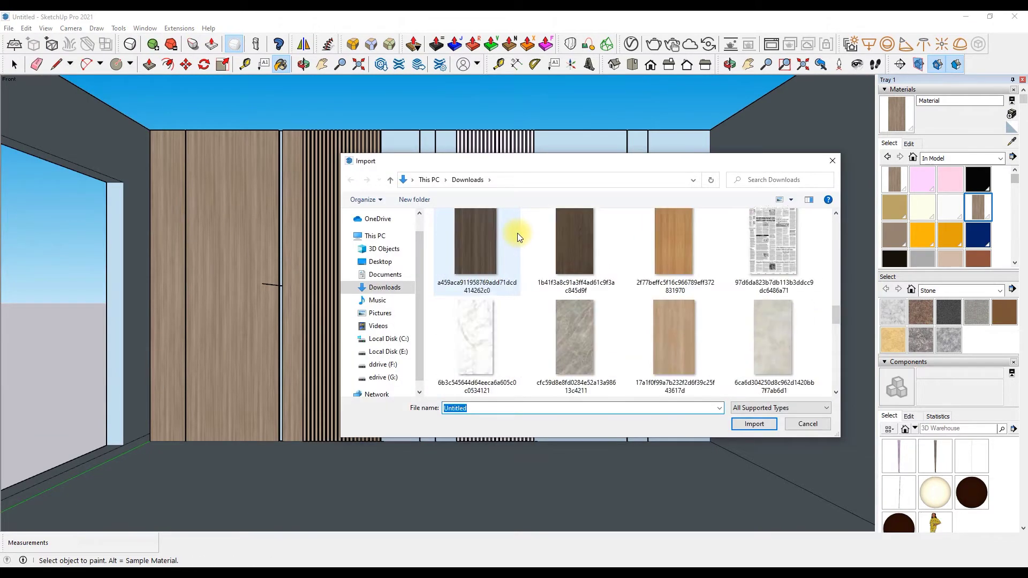
scroll(518, 233, "down", 3)
left_click(676, 235)
left_click(754, 424)
left_click(534, 442)
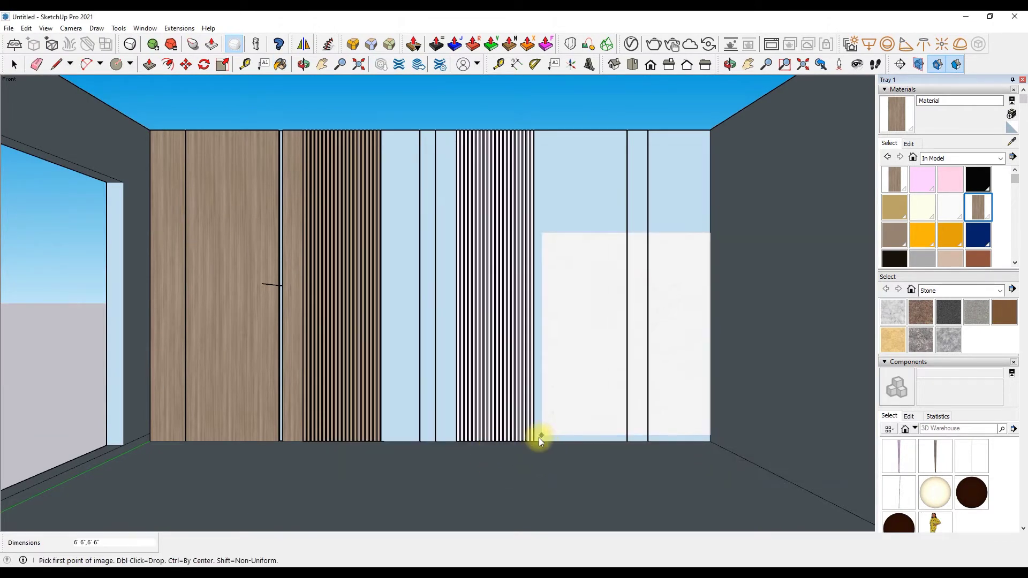
left_click(592, 185)
Move the stone image right of the room and explode it into a textured face
left_click(186, 64)
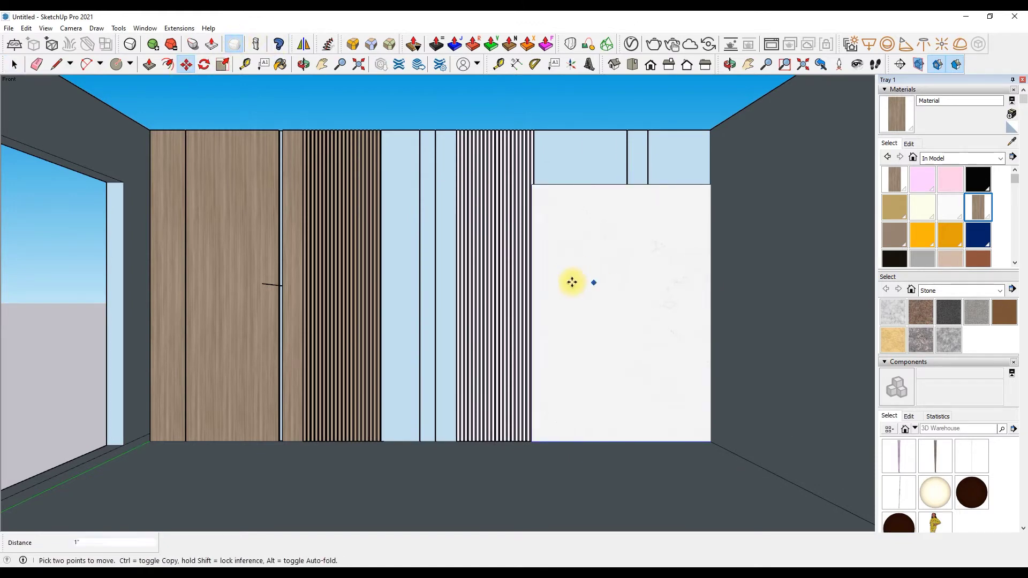
left_click(594, 280)
scroll(408, 285, "down", 5)
left_click(636, 280)
right_click(646, 283)
left_click(686, 416)
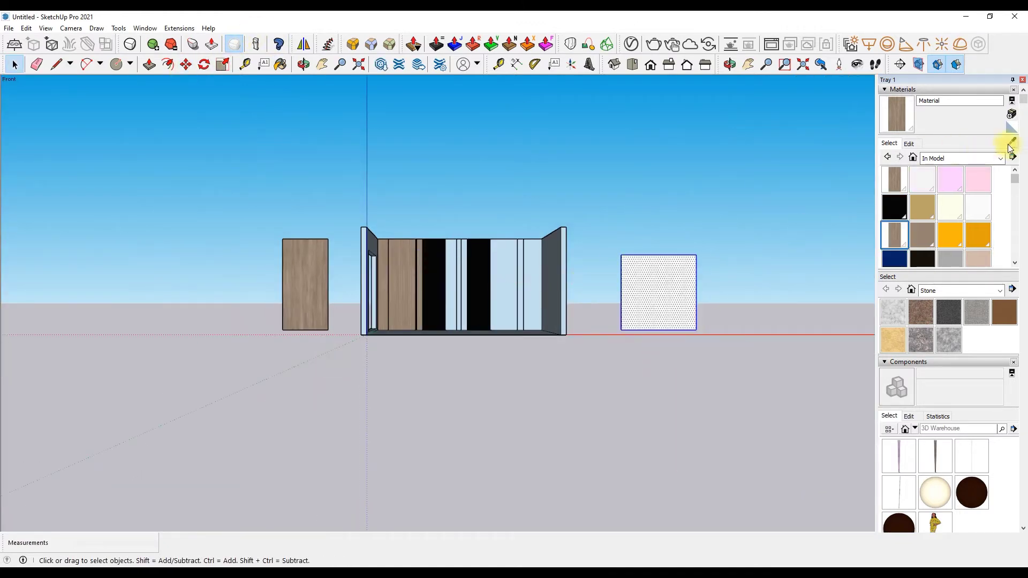
Create Material2 from the stone texture with a width of 12
left_click(923, 180)
left_click(1012, 113)
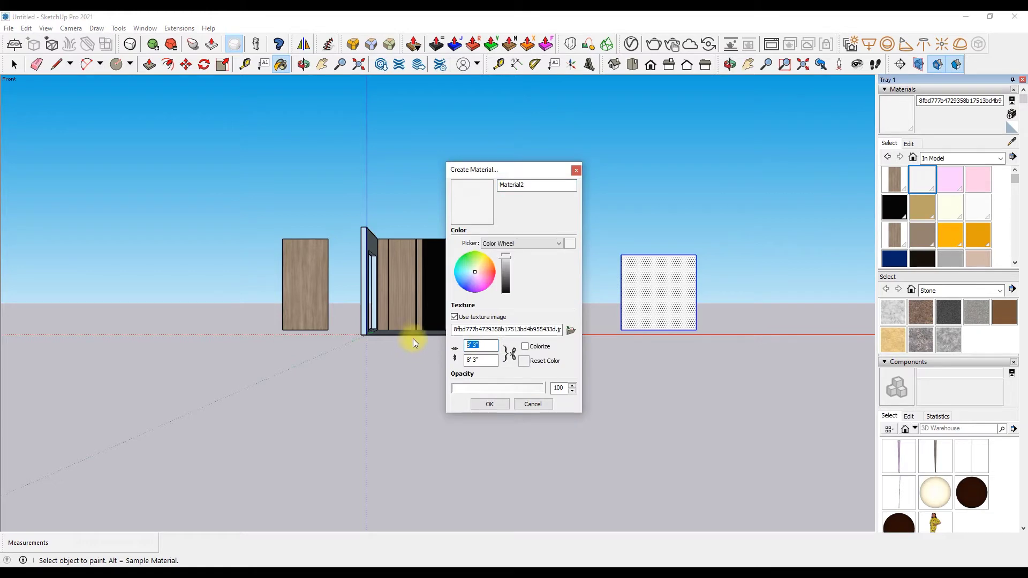
key("BackSpace")
type("12")
left_click(507, 407)
Apply Material2 to the light-blue panels inside the striped wall component, then orbit down into the room
scroll(470, 284, "up", 3)
scroll(368, 268, "up", 5)
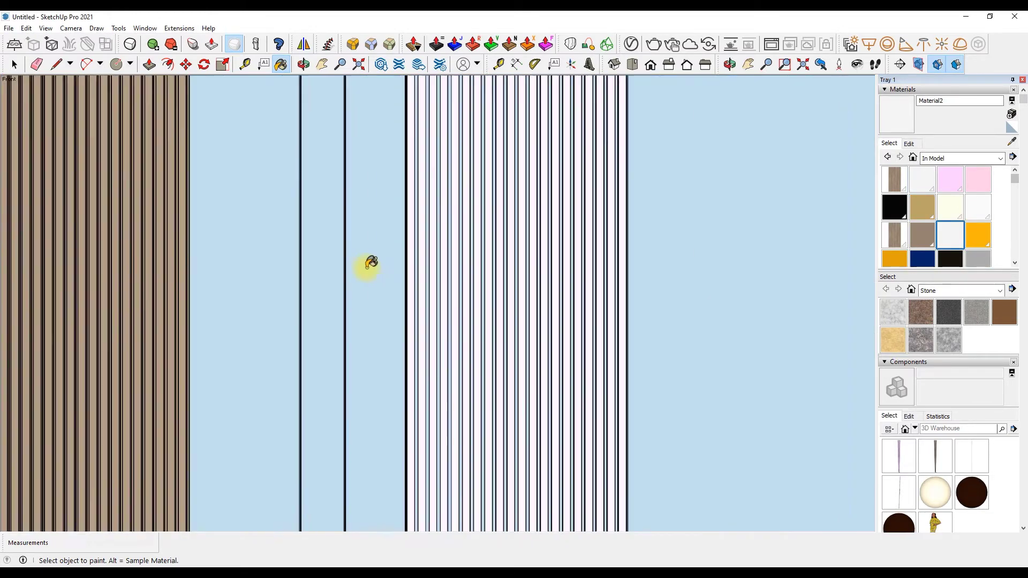
scroll(294, 285, "up", 3)
scroll(350, 271, "up", 3)
scroll(351, 270, "down", 1)
scroll(386, 259, "down", 3)
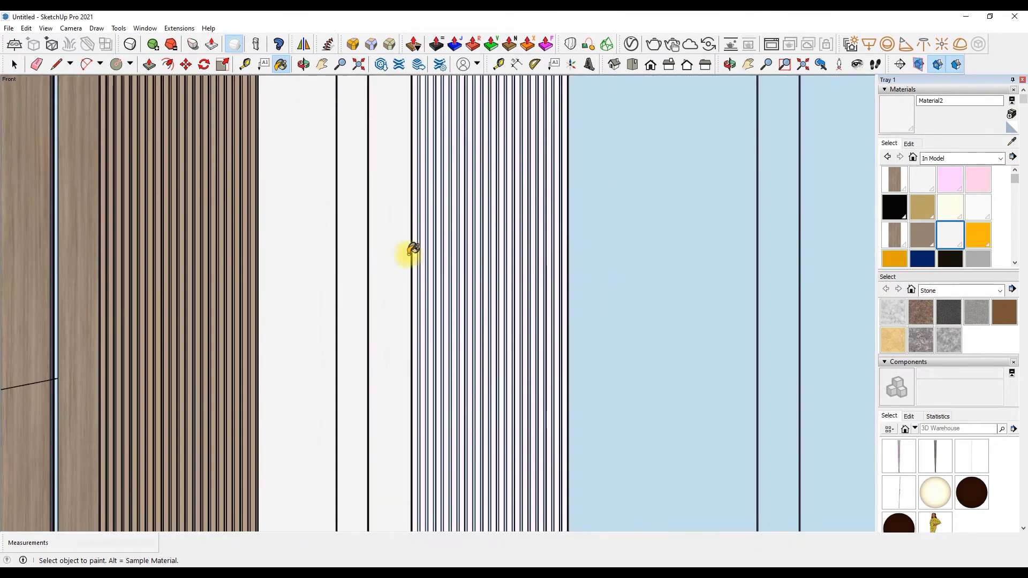
scroll(502, 232, "down", 2)
scroll(502, 231, "up", 3)
scroll(601, 218, "down", 2)
scroll(375, 202, "up", 3)
right_click(441, 203)
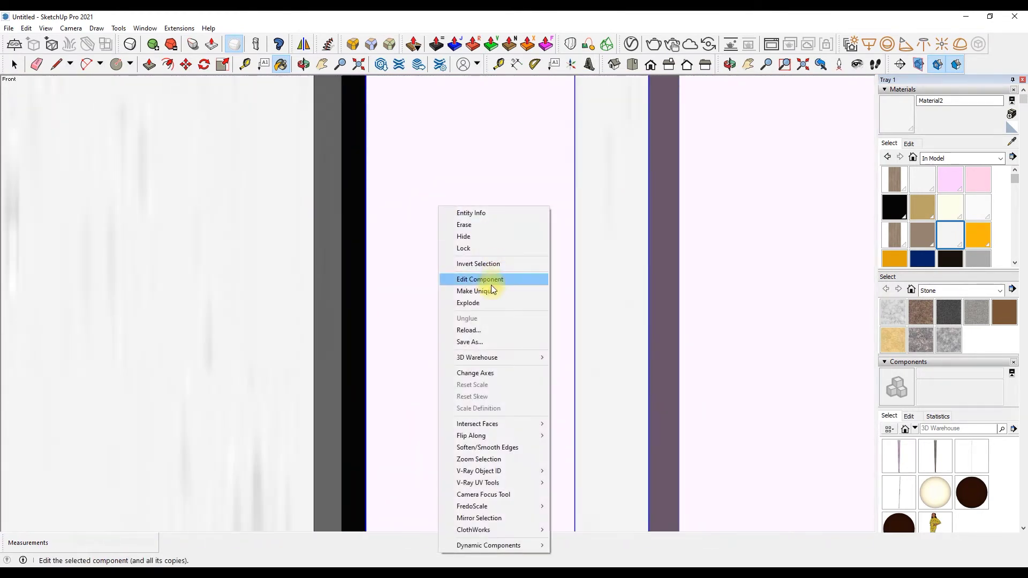
left_click(488, 277)
right_click(622, 218)
left_click(630, 224)
scroll(431, 191, "down", 2)
scroll(431, 191, "down", 3)
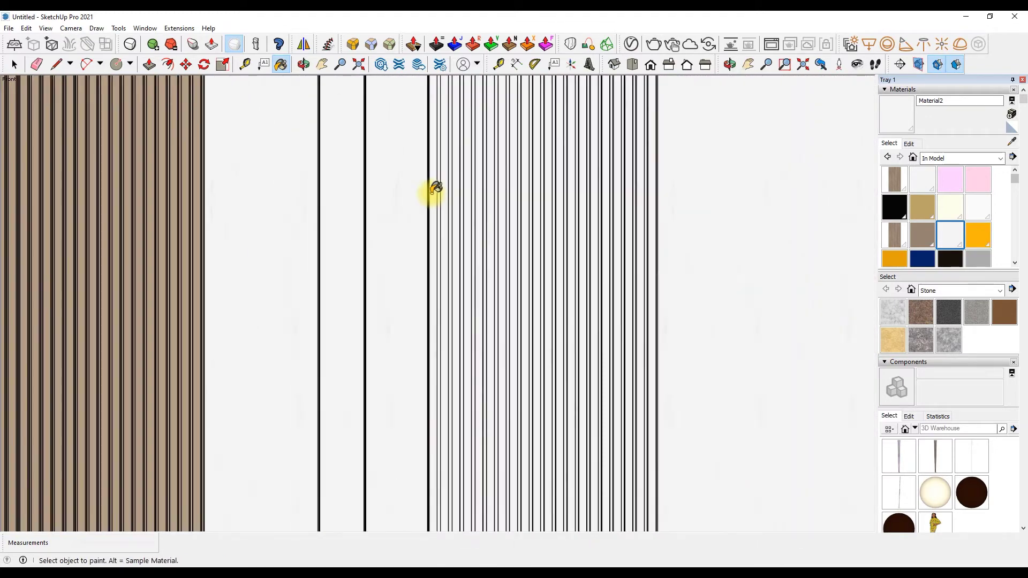
scroll(535, 283, "down", 3)
scroll(341, 183, "down", 1)
key("o")
left_click_drag(341, 183, 352, 217)
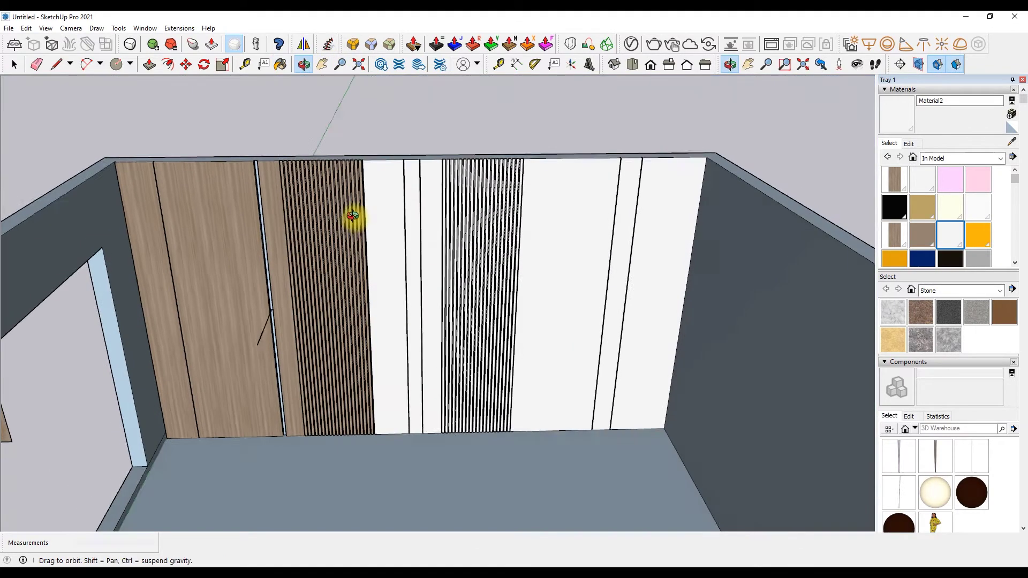
Draw a line across the top of the back wall to split off a strip
left_click(109, 155)
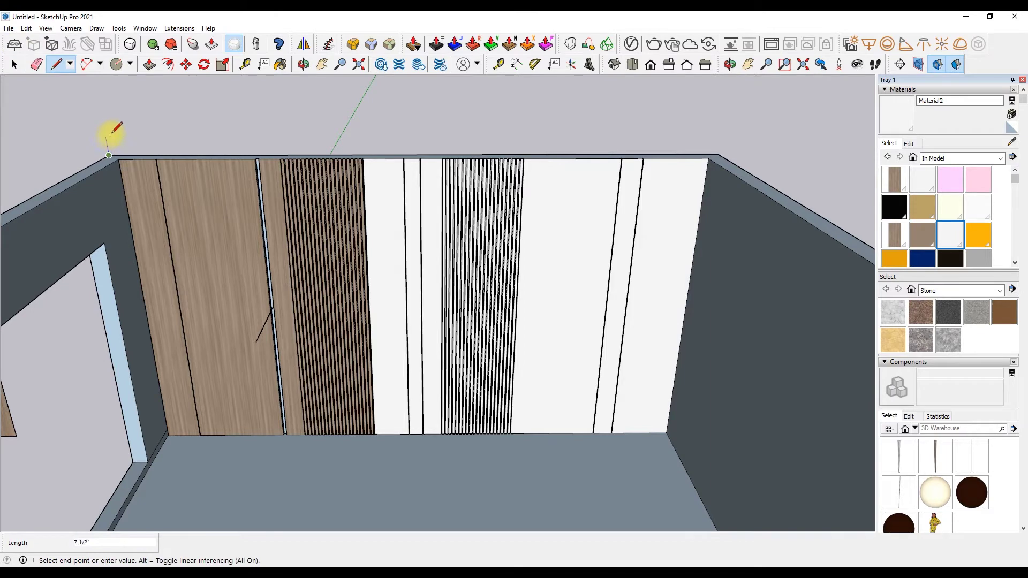
left_click(720, 139)
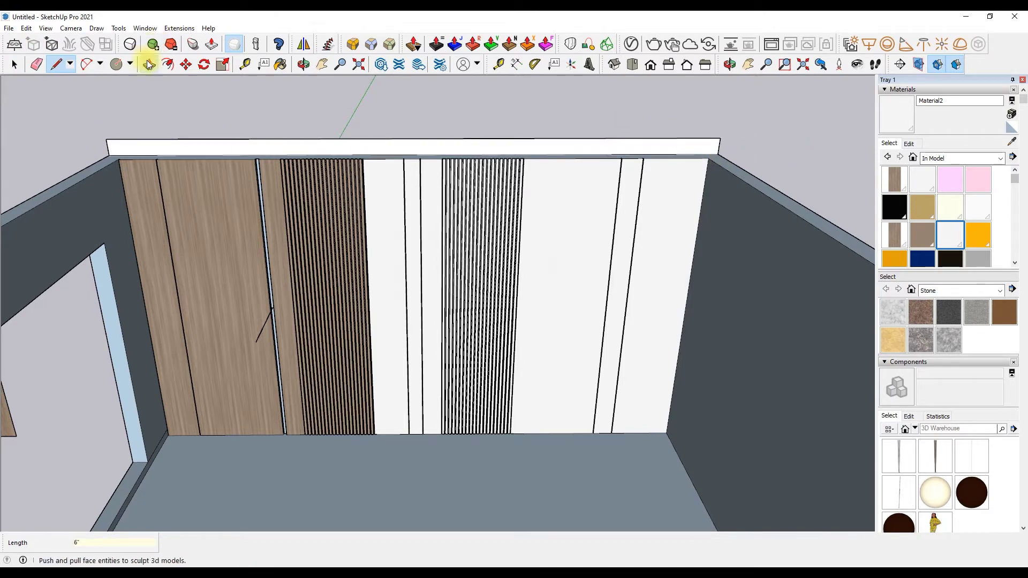
key("p")
scroll(316, 118, "down", 5)
Import the marble texture image beside the room and explode it into a textured face
left_click(9, 28)
left_click(28, 213)
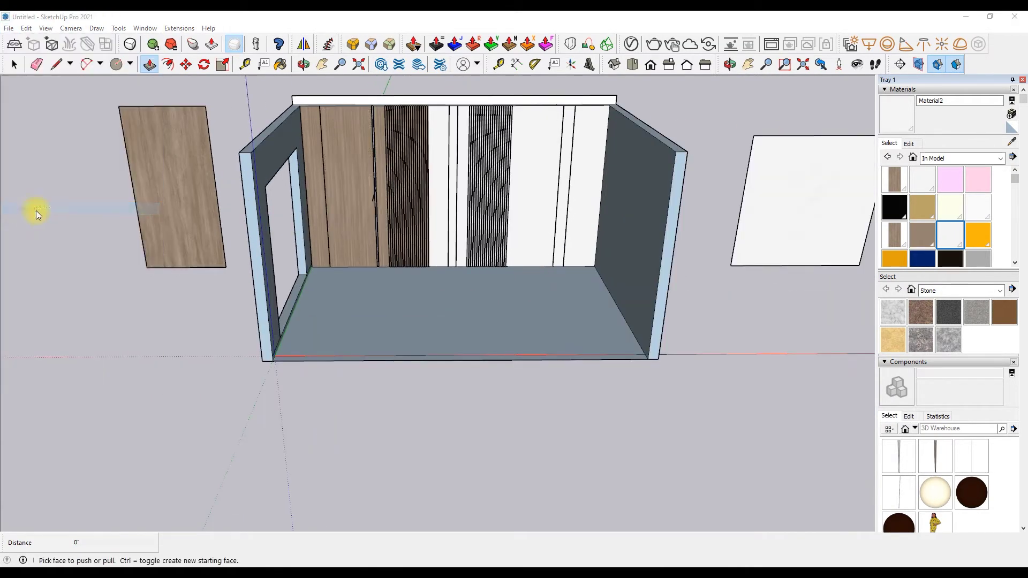
double_click(561, 321)
left_click(683, 471)
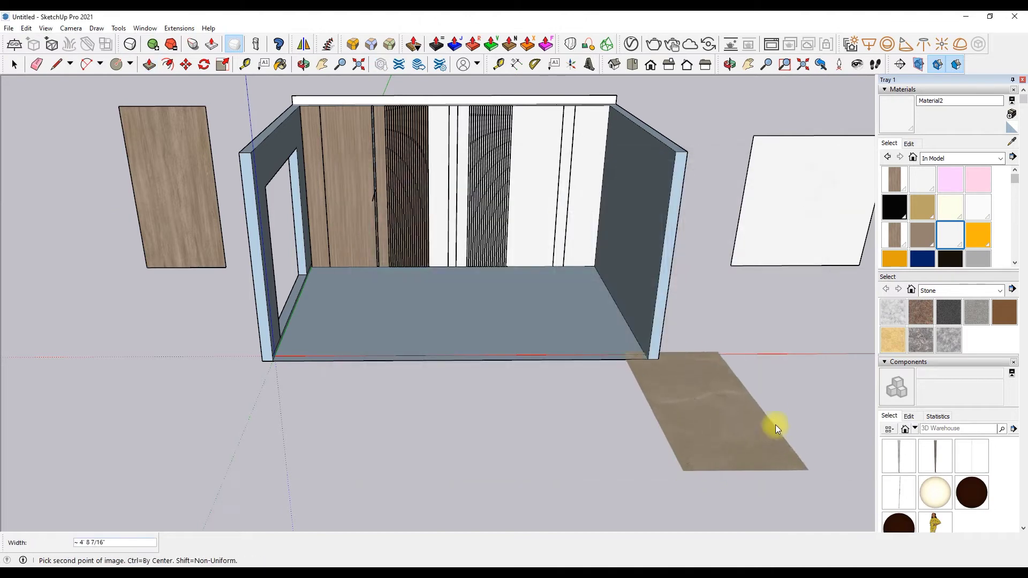
left_click(766, 432)
right_click(700, 426)
left_click(717, 338)
Create a new 4'-wide marble material from the sampled image and paint the room floor with it
key("b")
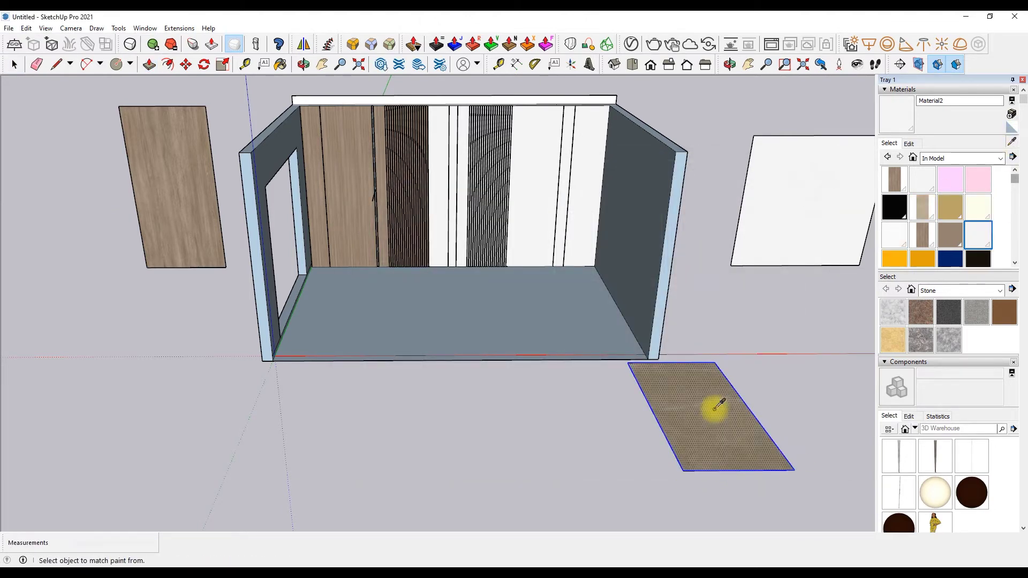
left_click(718, 403, "alt")
left_click(1011, 115)
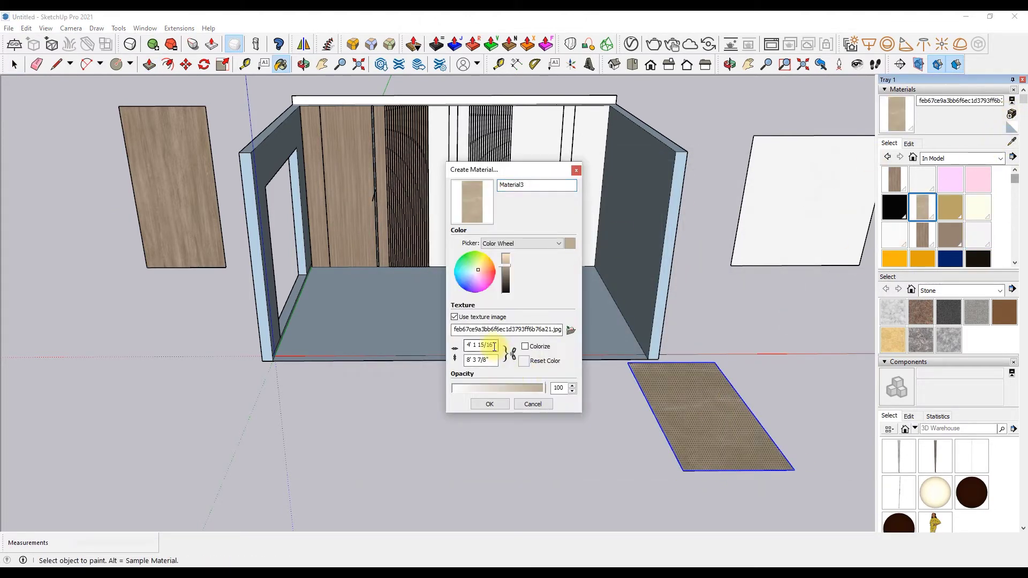
type("4'")
key("Tab")
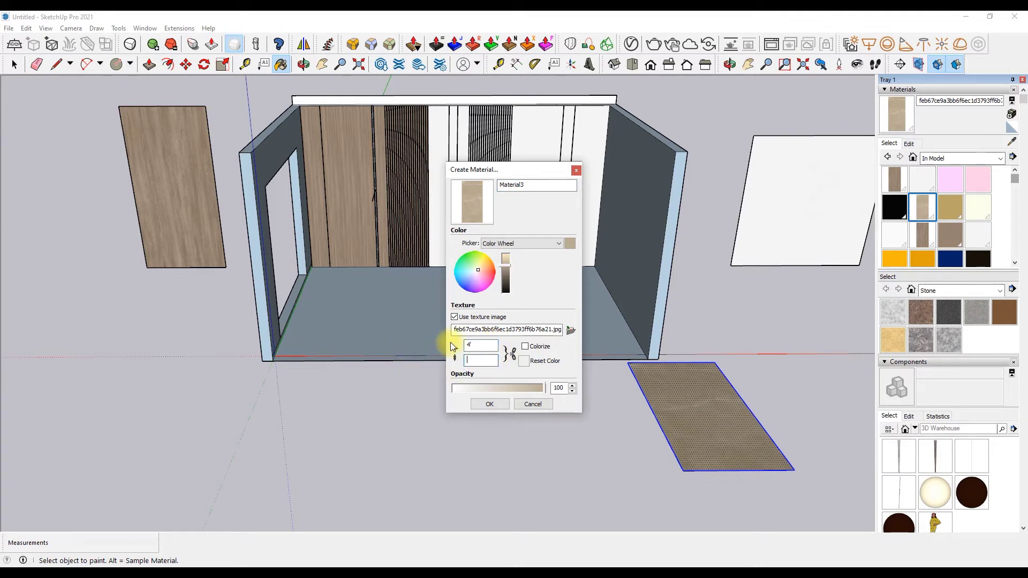
type("96")
left_click(489, 403)
left_click(437, 327)
scroll(453, 291, "up", 5)
left_click(1010, 115)
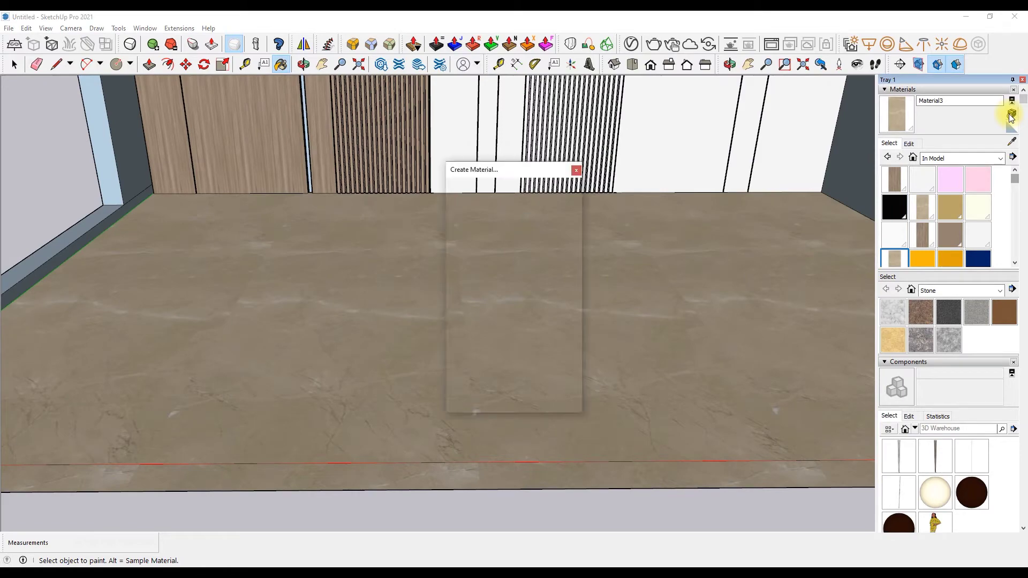
left_click(489, 404)
Draw a line along the floor at the back-right corner to mark an edge strip
mouse_move(489, 390)
middle_mouse_down()
mouse_move(71, 131)
mouse_move(193, 294)
middle_mouse_up()
scroll(185, 284, "up", 3)
scroll(186, 285, "down", 3)
key("l")
scroll(758, 239, "up", 3)
left_click(758, 248)
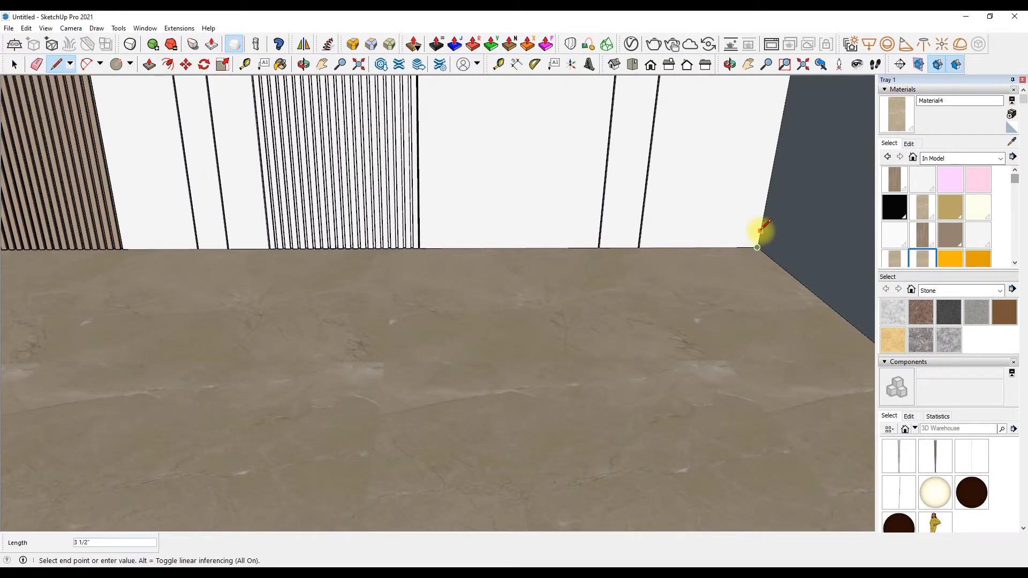
left_click(766, 222)
scroll(578, 255, "down", 3)
Push the floor strip along the right wall down by 1/2"
key("b")
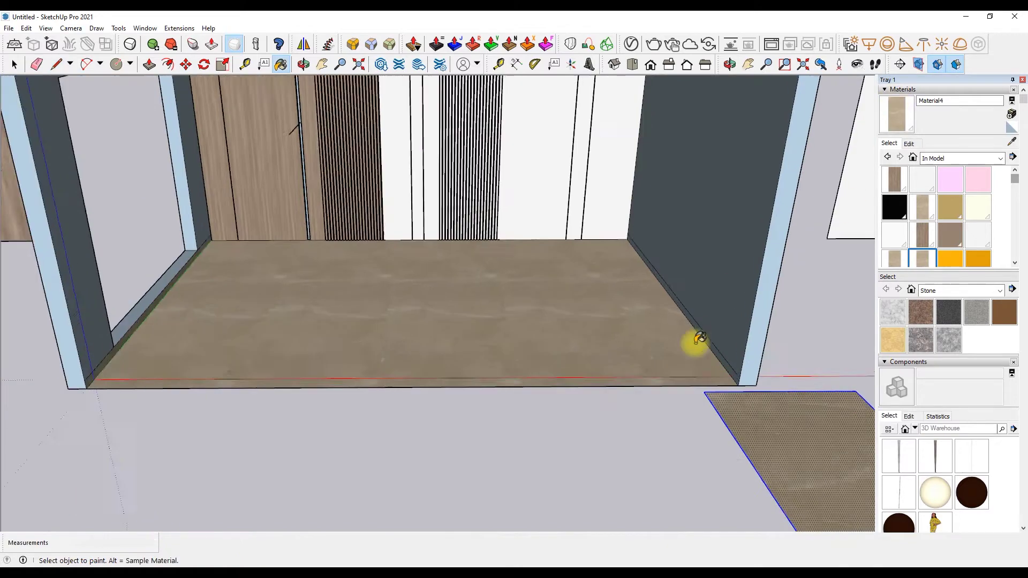
scroll(716, 336, "up", 3)
key("p")
left_click(712, 339)
key("space")
left_click(718, 358)
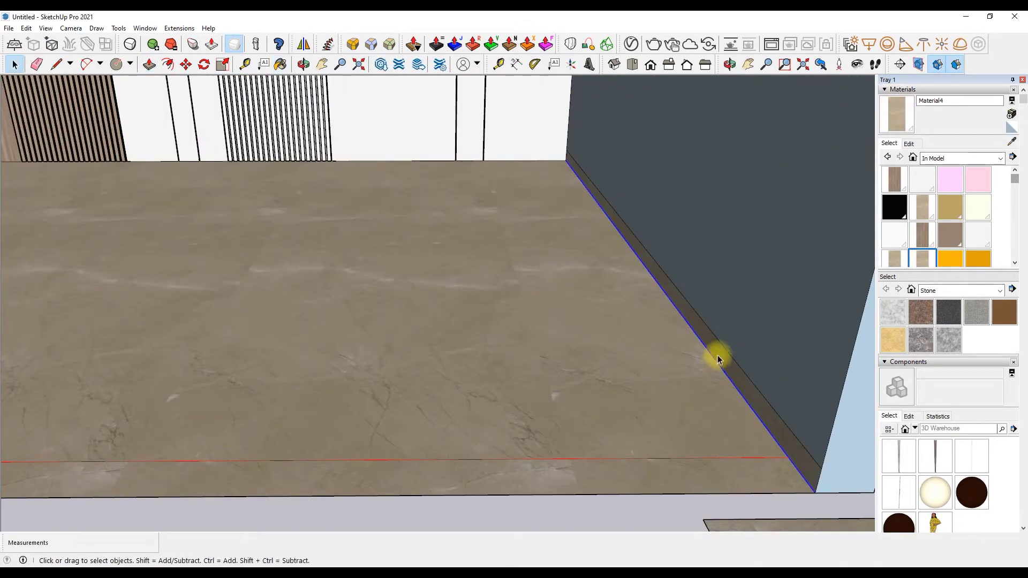
key("p")
left_click(721, 348)
Orbit toward the opposite wall, then switch to Front view of the back wall
left_click(661, 361)
middle_click_drag(661, 360, 195, 300)
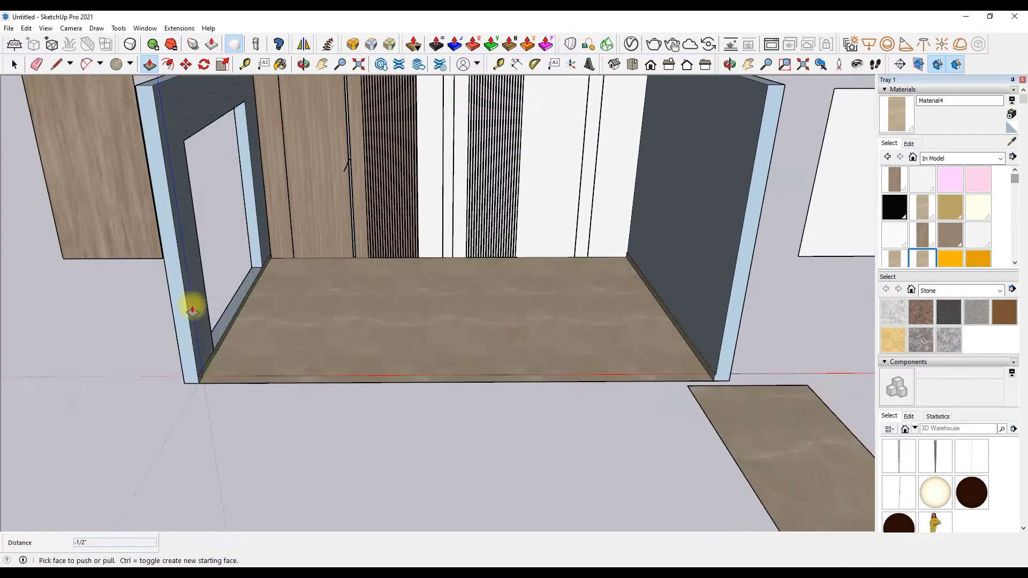
scroll(222, 259, "up", 3)
scroll(246, 271, "down", 5)
scroll(321, 322, "down", 3)
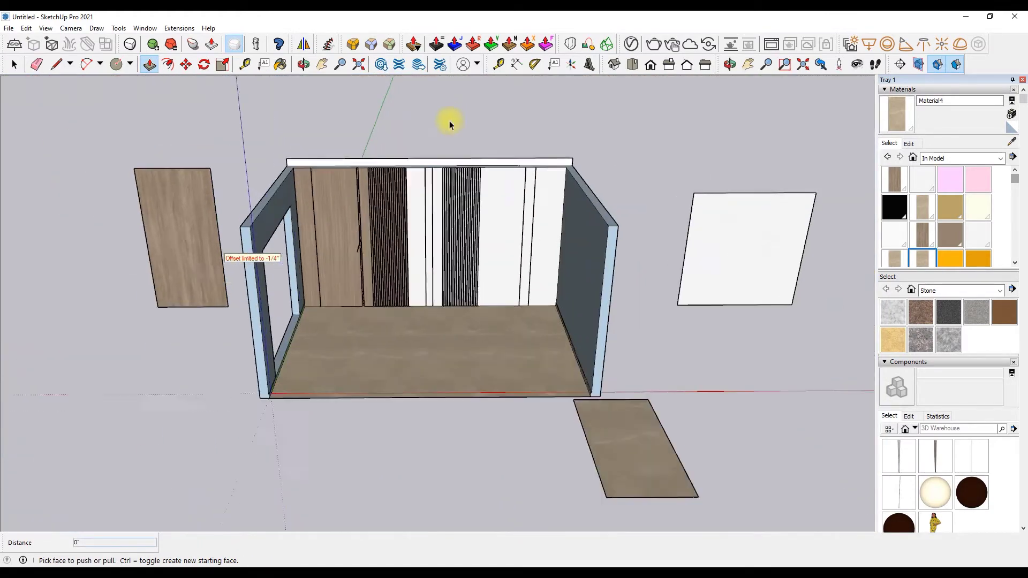
scroll(450, 119, "up", 3)
key("space")
left_click(651, 64)
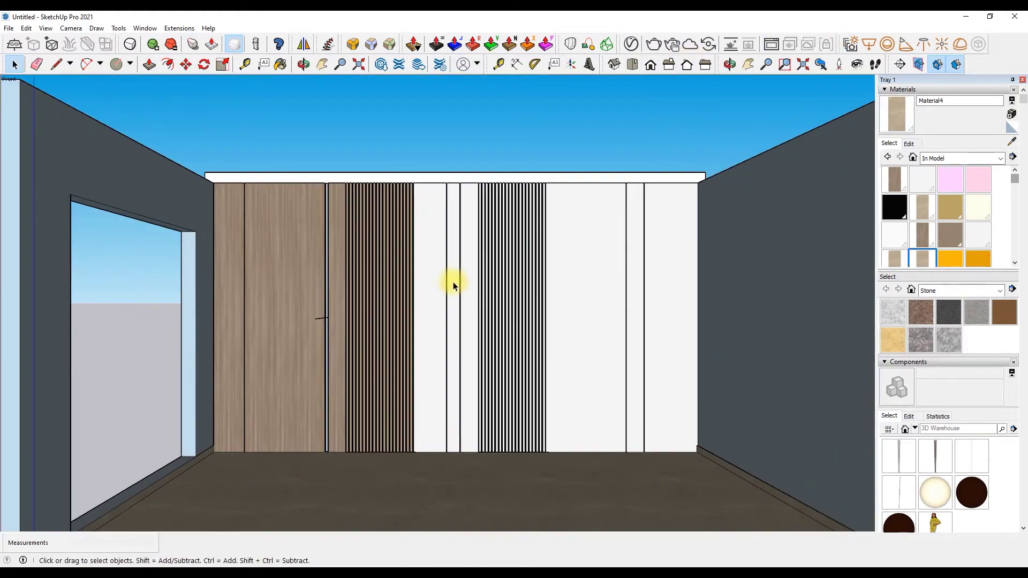
Pull the top wall strip outward into a ceiling slab
key("p")
left_click(241, 171)
scroll(214, 160, "down", 5)
left_click(163, 134)
scroll(156, 102, "up", 2)
Orbit to look up at the ceiling and draw a line to the far ceiling corner
left_click(38, 63)
left_click(305, 65)
mouse_move(321, 161)
left_mouse_down()
mouse_move(356, 229)
mouse_move(374, 184)
left_mouse_up()
scroll(374, 184, "up", 3)
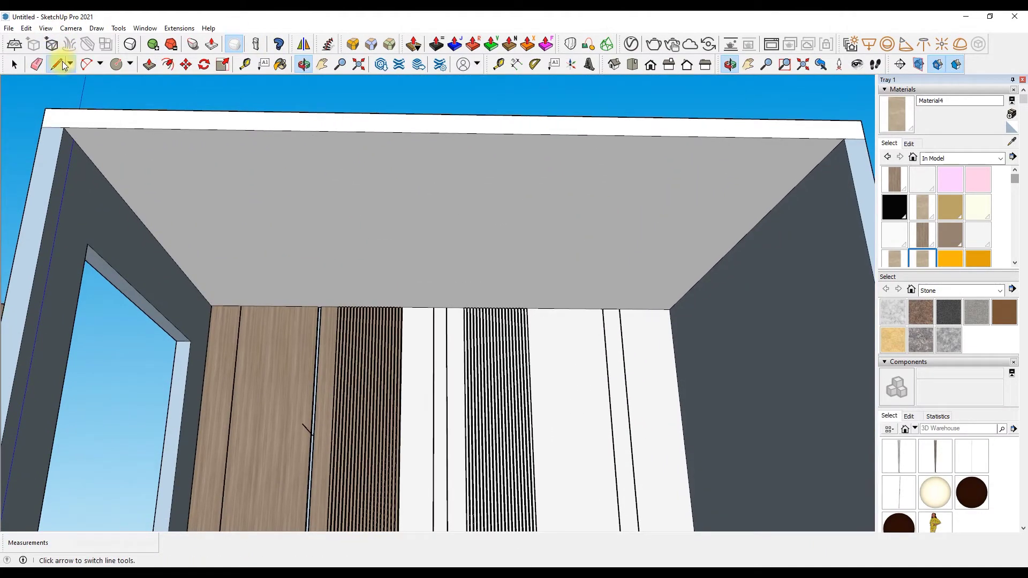
left_click(63, 65)
scroll(211, 312, "up", 3)
scroll(211, 340, "up", 3)
scroll(293, 328, "up", 3)
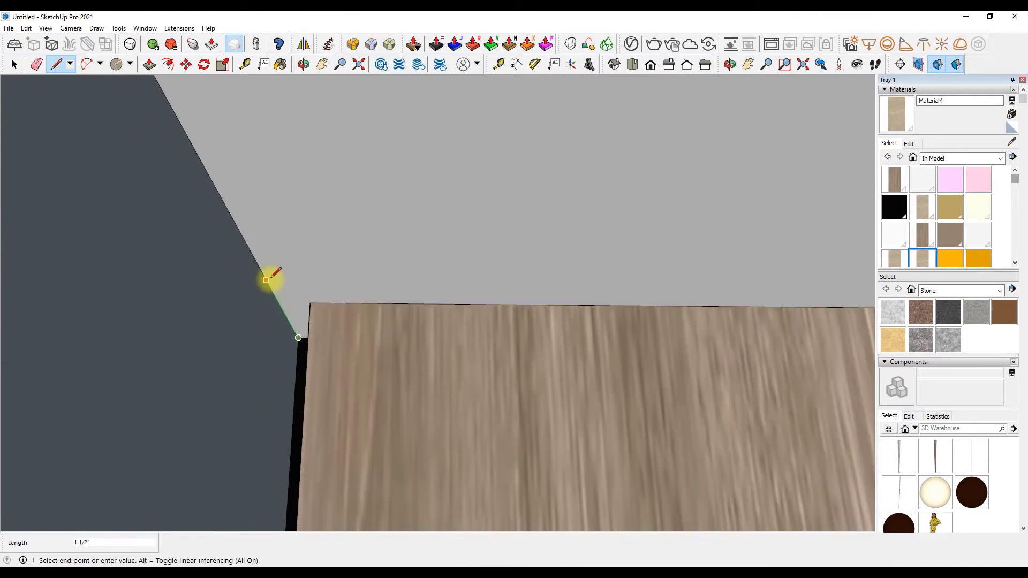
scroll(34, 311, "down", 3)
scroll(46, 306, "down", 2)
scroll(50, 311, "down", 2)
scroll(584, 309, "up", 3)
scroll(586, 309, "up", 2)
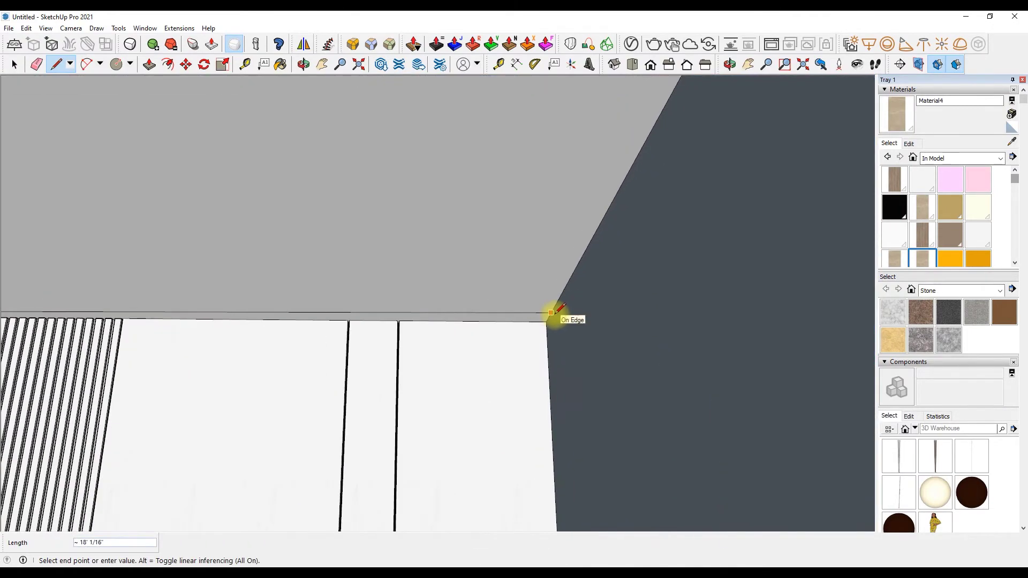
left_click(546, 321)
scroll(589, 306, "down", 3)
scroll(145, 305, "up", 2)
scroll(235, 319, "up", 3)
scroll(238, 318, "up", 2)
Draw lines at the ceiling-wall corners and push the ceiling-corner sliver face back
left_click(247, 323)
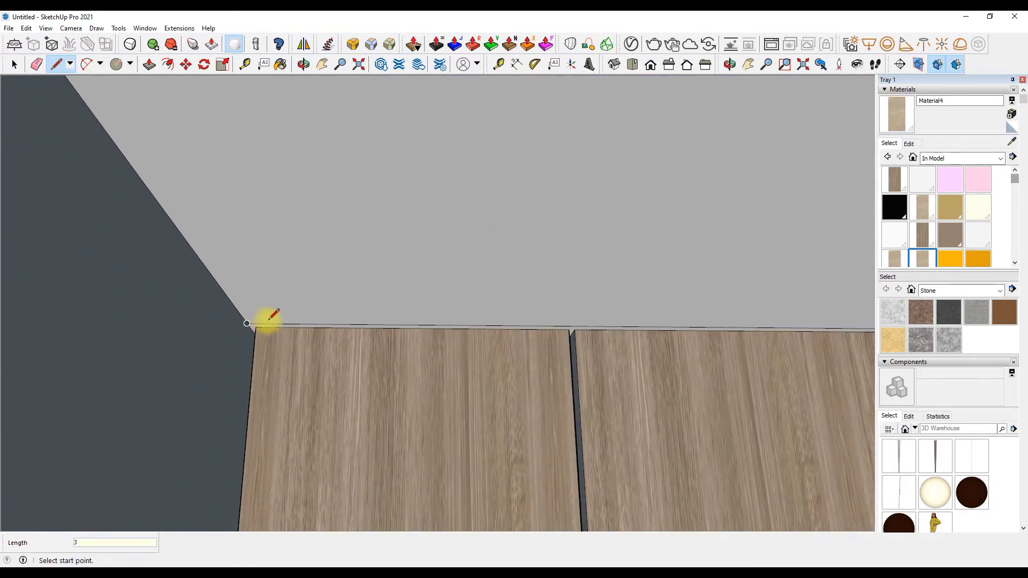
scroll(319, 338, "down", 3)
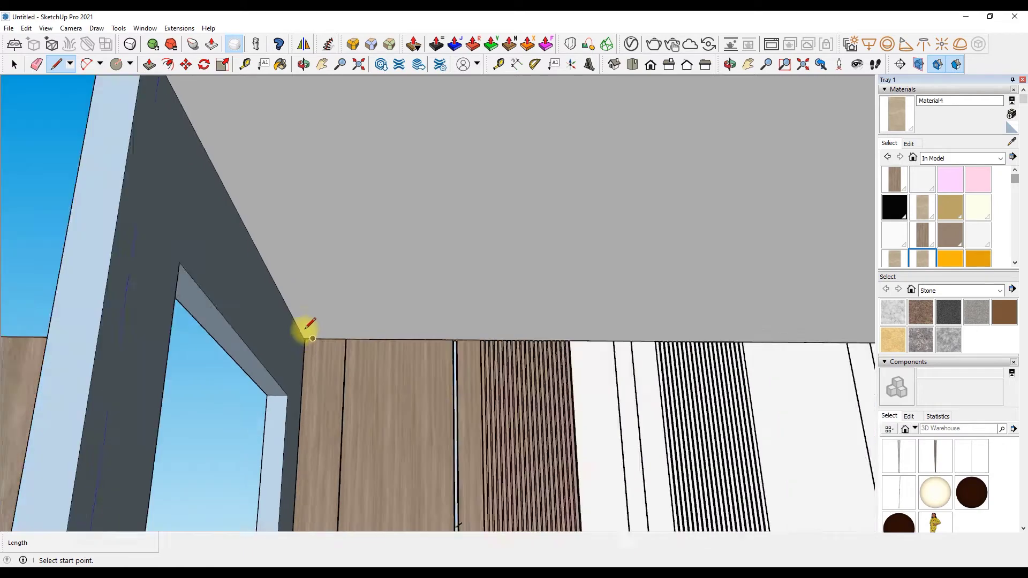
scroll(303, 329, "down", 1)
left_click(311, 337)
left_click(149, 64)
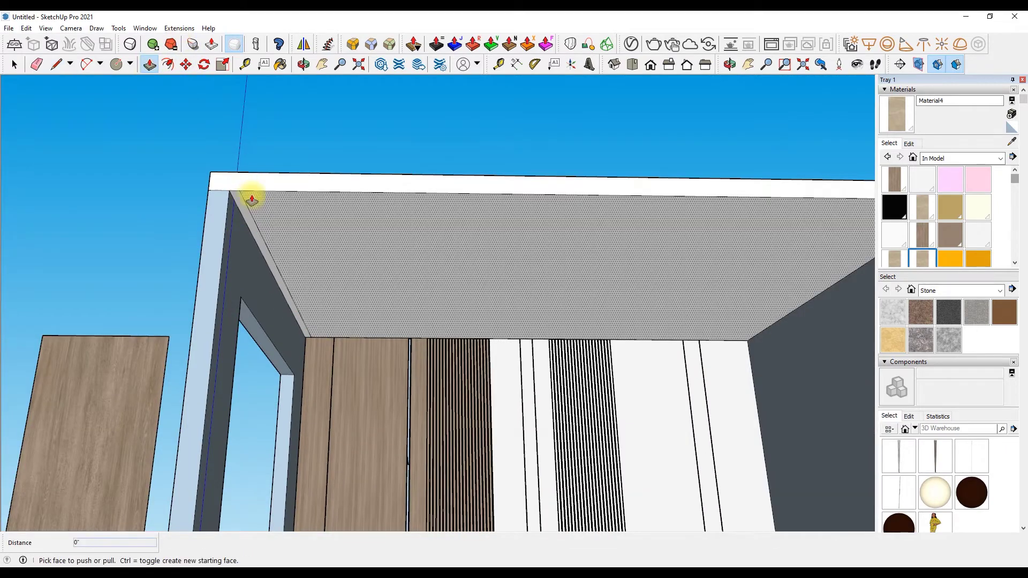
left_click_drag(247, 195, 238, 199)
Erase stray edges and paint the small panel with the sampled wood material
key("e")
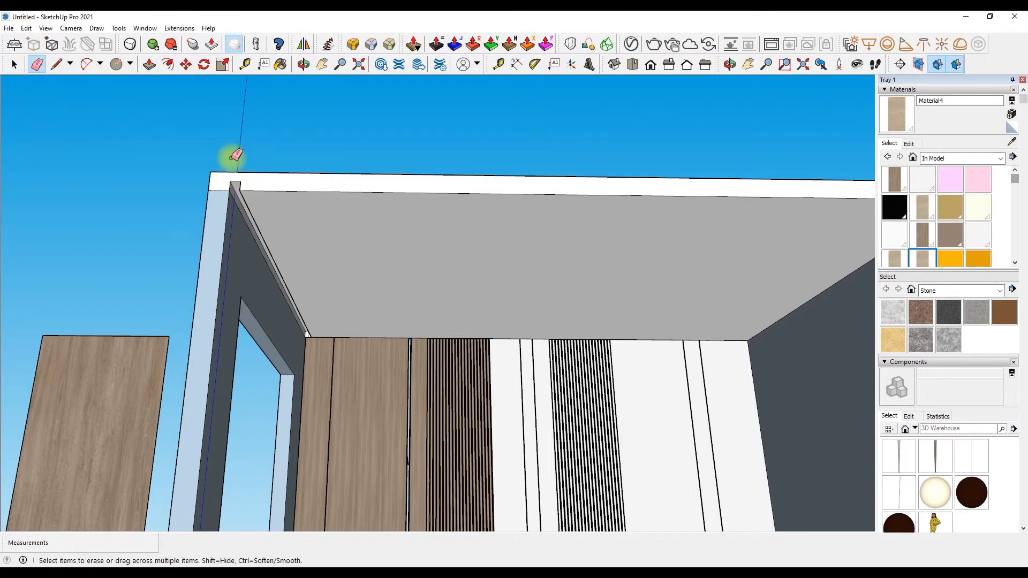
scroll(214, 198, "up", 3)
left_click(1012, 140)
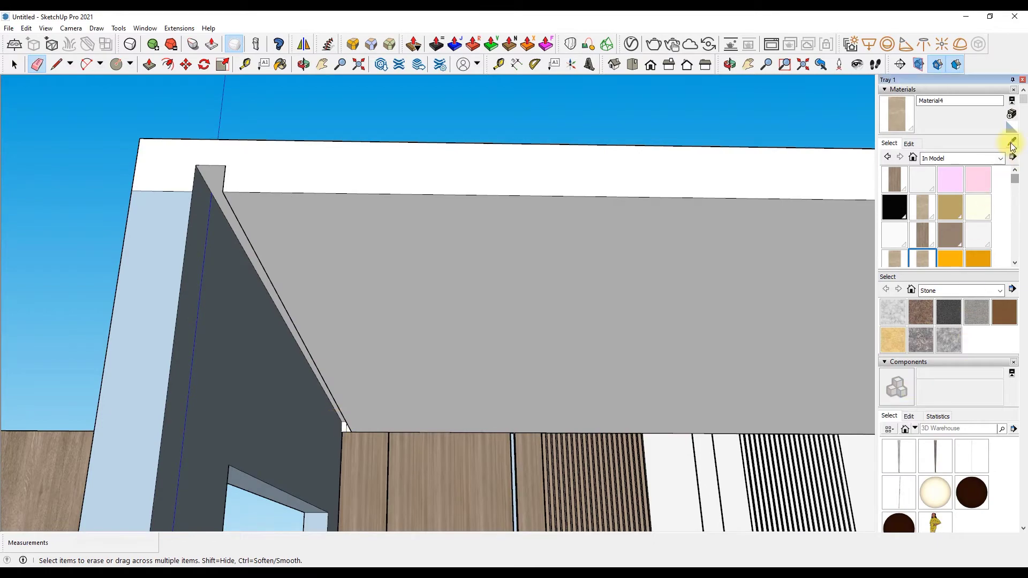
scroll(267, 482, "up", 3)
left_click(332, 482)
scroll(333, 356, "up", 2)
left_click(353, 385)
scroll(290, 368, "up", 3)
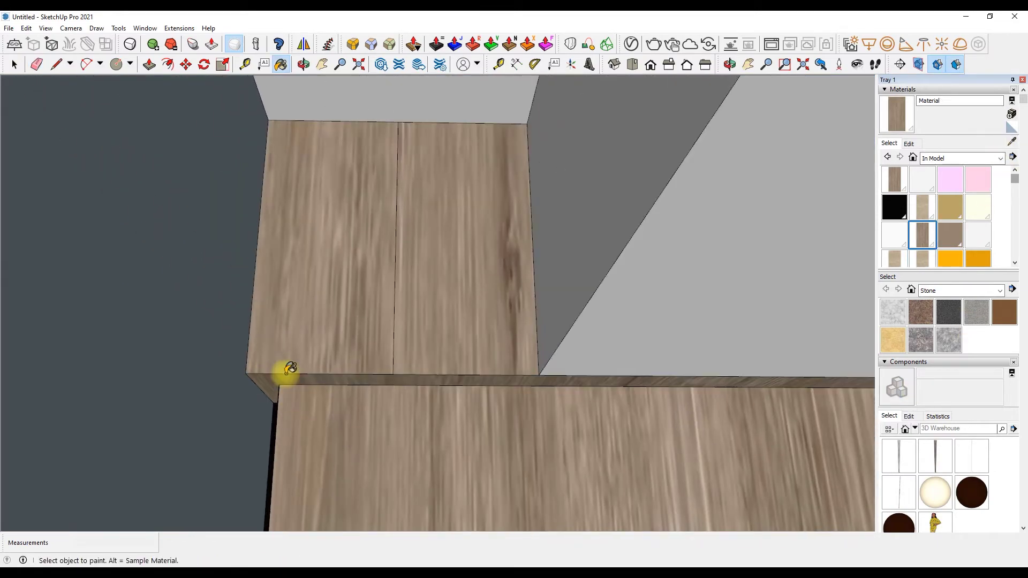
scroll(223, 299, "down", 3)
scroll(246, 298, "down", 3)
scroll(263, 297, "down", 3)
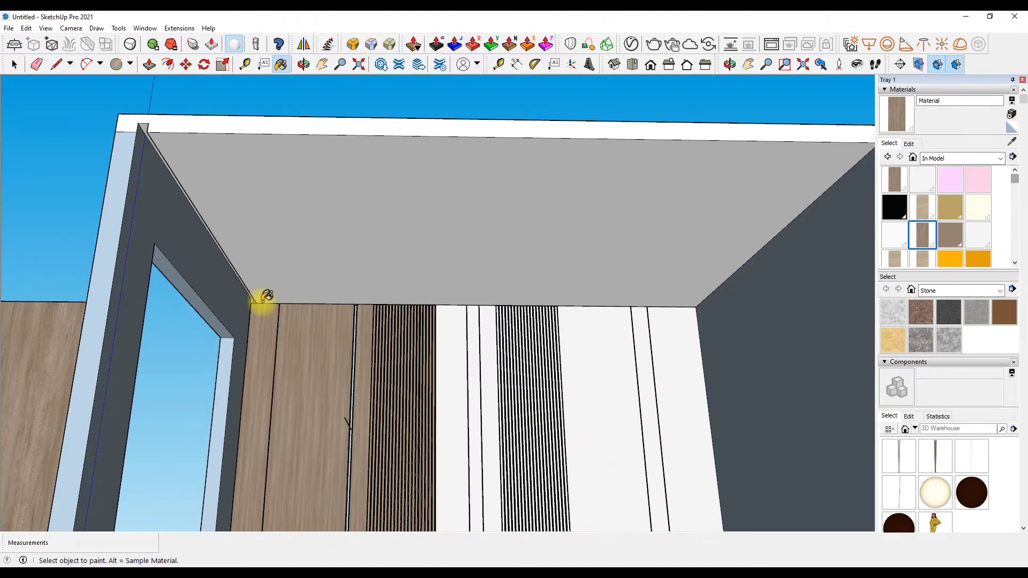
In Front view, delete the stray wood panel and the leftover white square
left_click(646, 70)
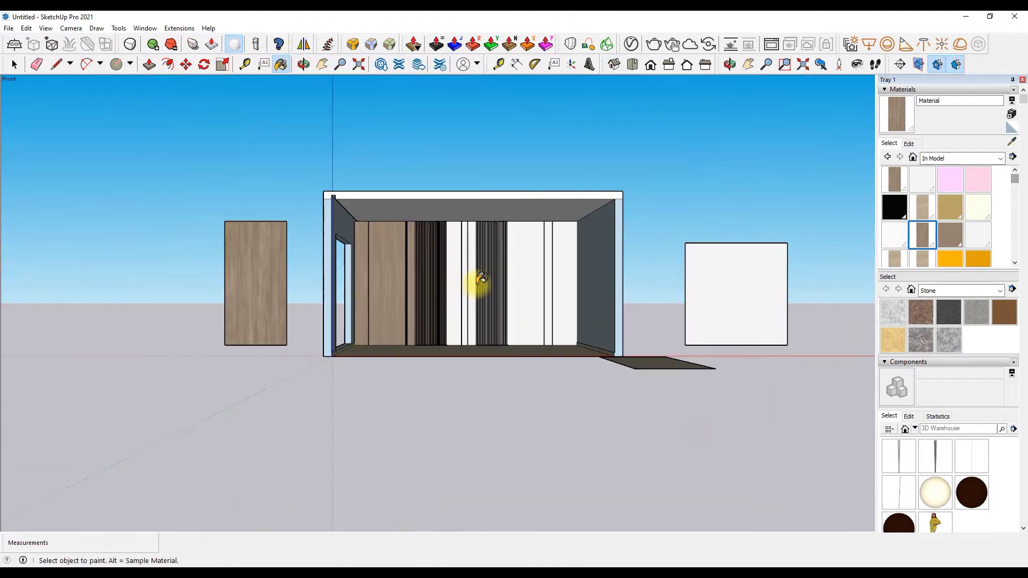
key("space")
left_click_drag(205, 201, 314, 368)
key("Delete")
left_click(696, 321)
key("Delete")
scroll(608, 368, "up", 2)
scroll(375, 185, "up", 4)
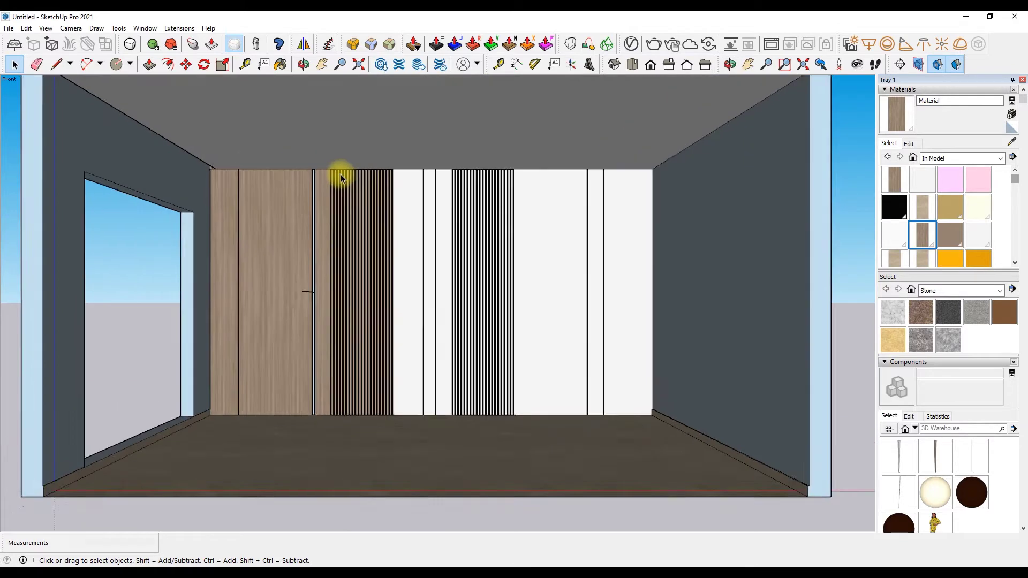
Open the V-Ray Asset Editor and scroll through the scene's lights to the Rectangle Light
left_click(654, 44)
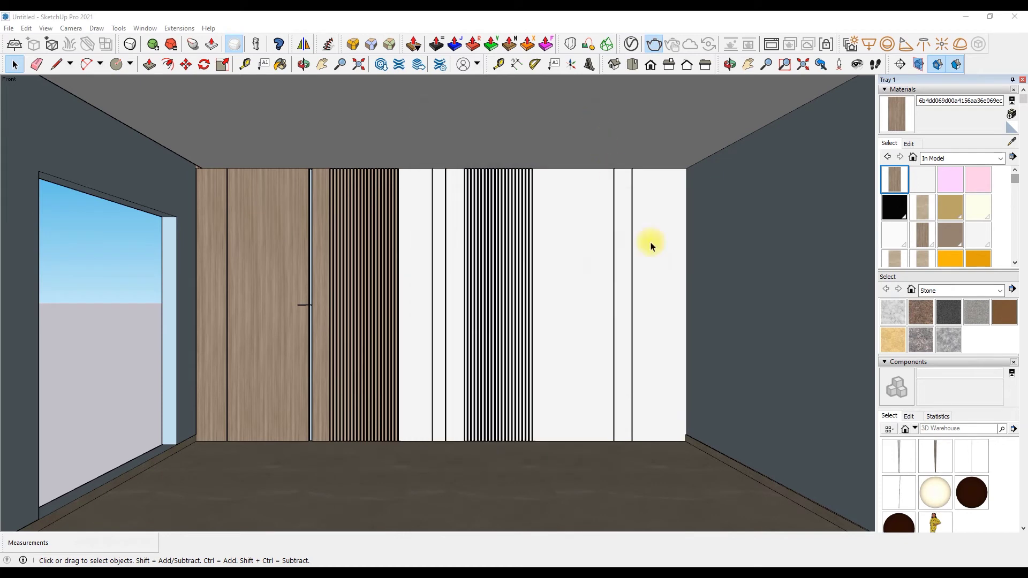
scroll(348, 427, "down", 5)
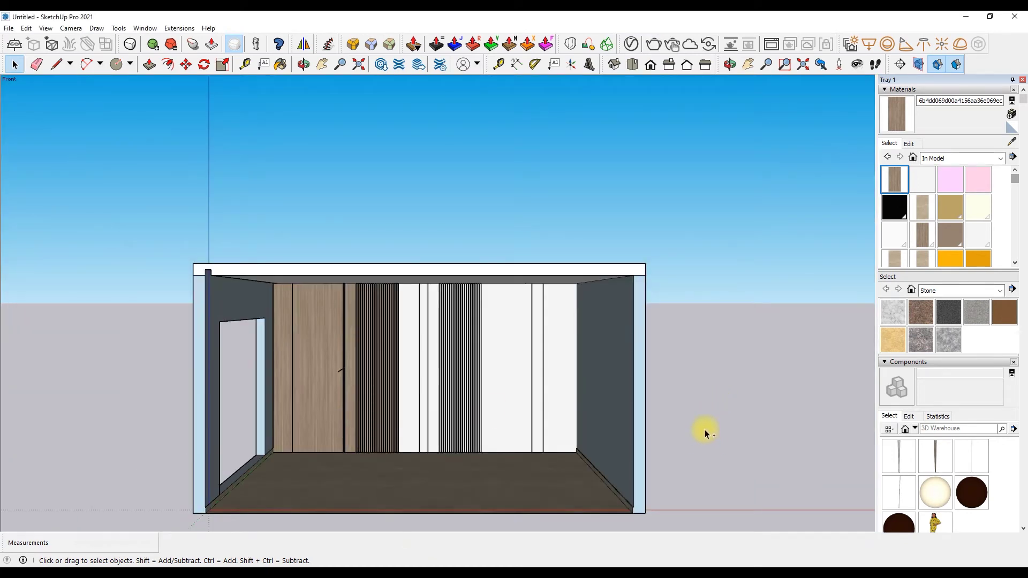
scroll(706, 434, "down", 1)
Place the glass door component and move it 2 units into the left wall opening
left_click(758, 344)
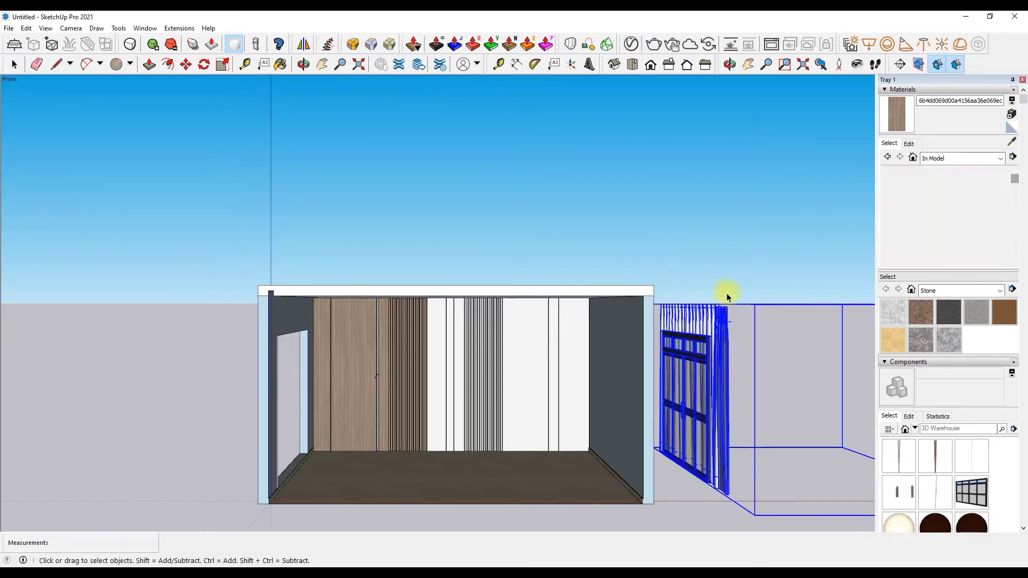
left_click(702, 354)
left_click(707, 483)
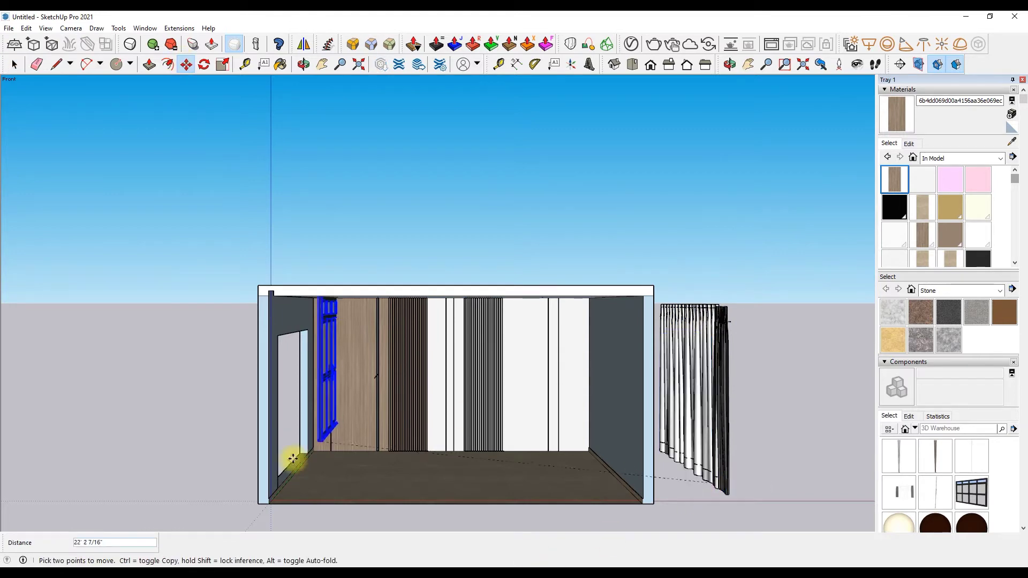
scroll(281, 472, "up", 3)
type("1 1/2")
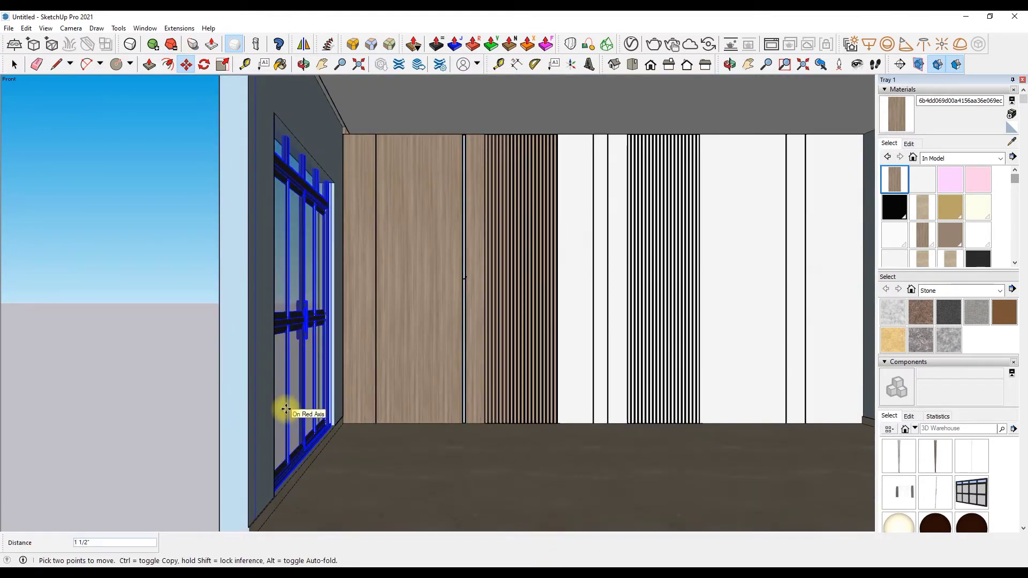
key("Return")
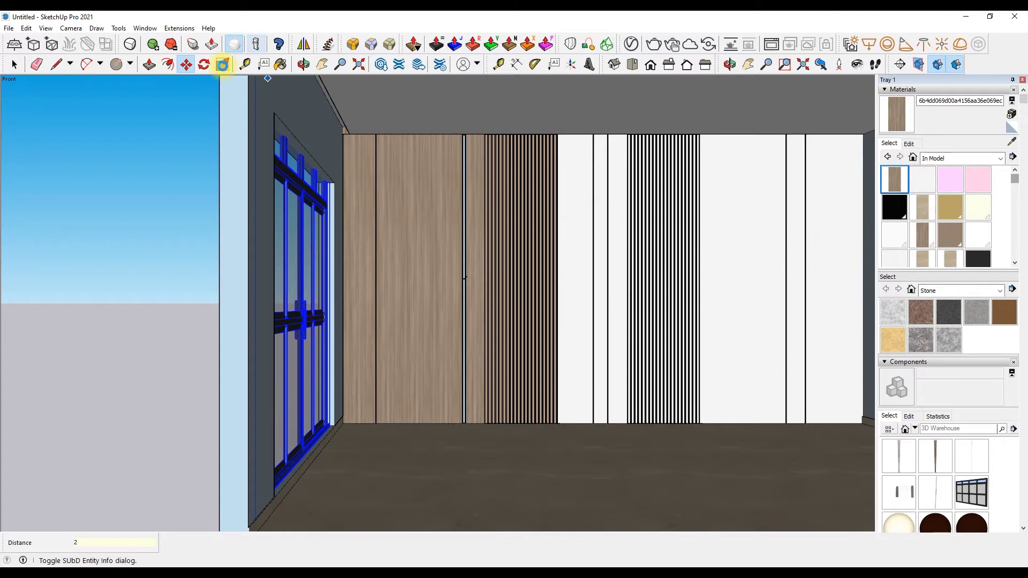
Scale the glass door down to fit the wall height
left_click(222, 65)
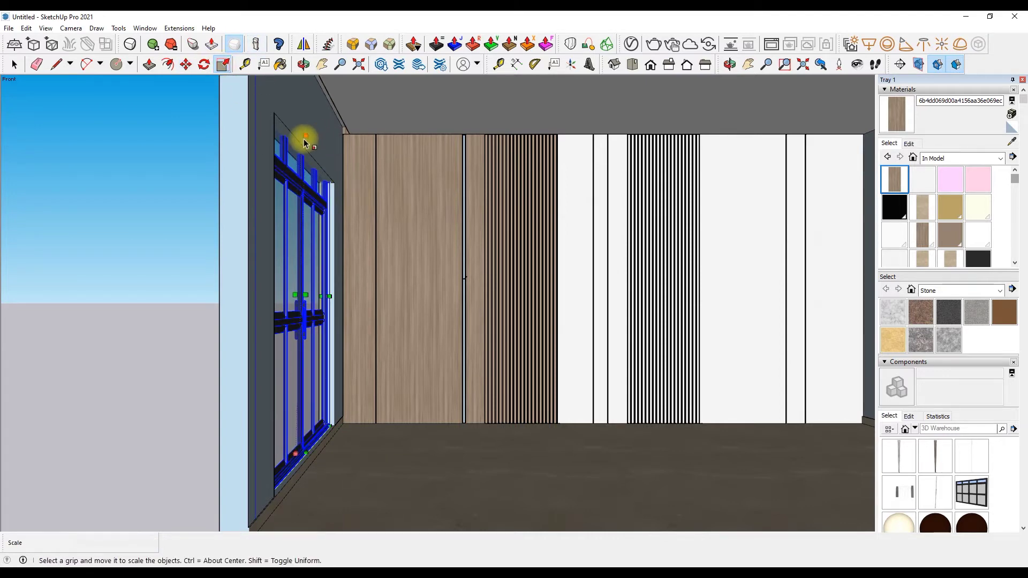
left_click_drag(298, 136, 306, 156)
scroll(326, 309, "up", 3)
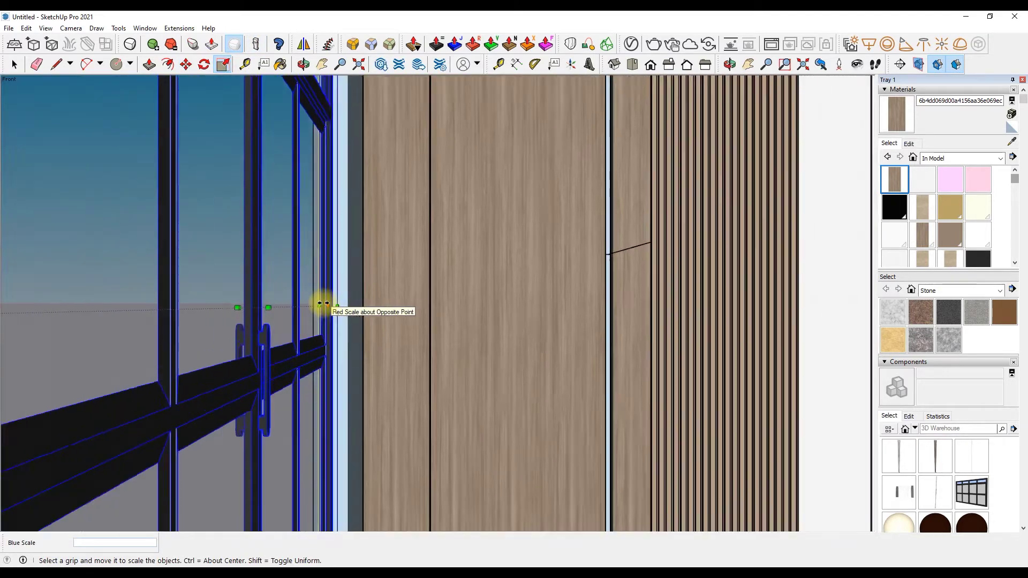
scroll(335, 296, "up", 2)
scroll(310, 291, "down", 4)
mouse_move(275, 97)
middle_mouse_down()
mouse_move(608, 137)
mouse_move(119, 138)
mouse_move(323, 170)
middle_mouse_up()
scroll(323, 170, "down", 5)
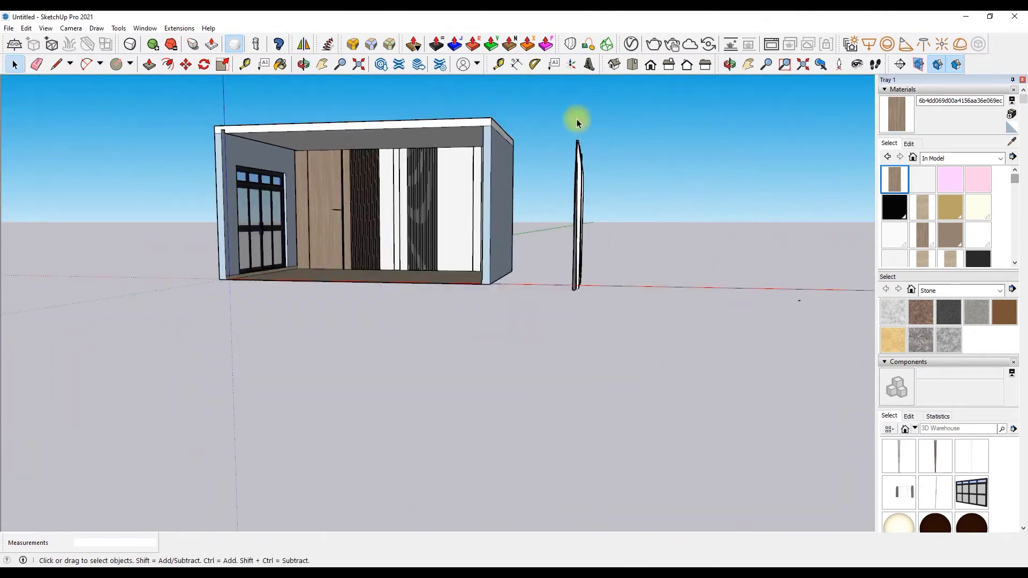
Move the curtain panel to the left wall corner
left_click(184, 69)
scroll(575, 139, "up", 2)
scroll(580, 142, "up", 2)
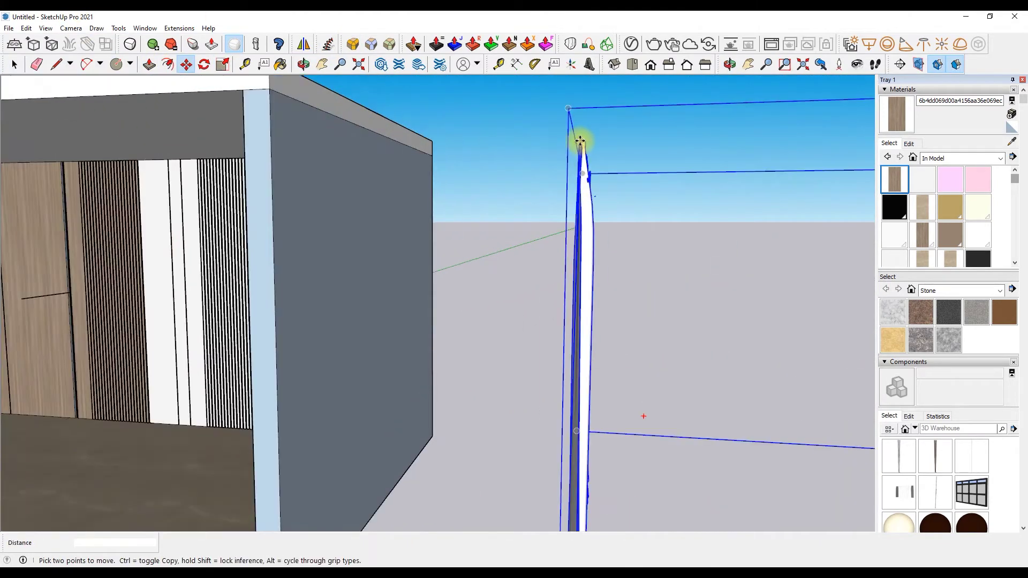
scroll(584, 144, "up", 1)
left_click(587, 149)
scroll(588, 148, "down", 3)
scroll(367, 131, "down", 1)
scroll(232, 132, "up", 3)
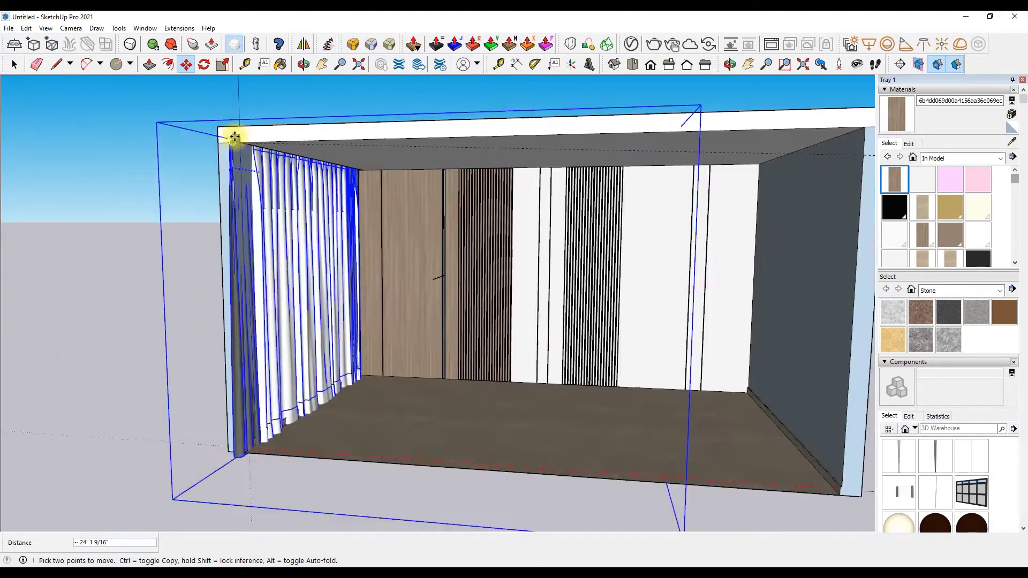
scroll(237, 131, "up", 3)
left_click(237, 131)
scroll(240, 201, "up", 1)
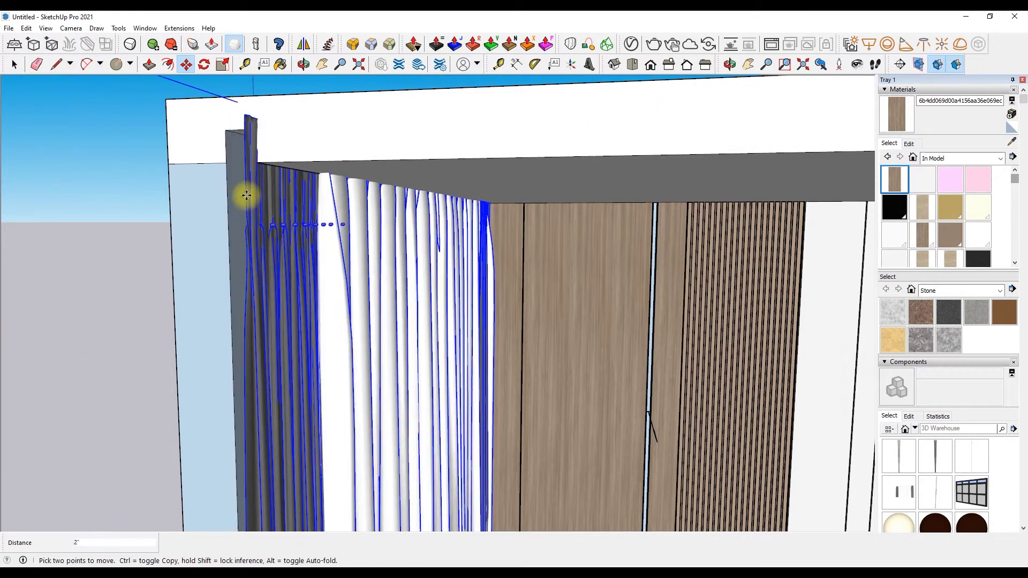
Nudge the curtain closer against the left wall
left_click(304, 64)
mouse_move(264, 92)
left_mouse_down()
mouse_move(126, 183)
mouse_move(225, 193)
left_mouse_up()
left_click(186, 64)
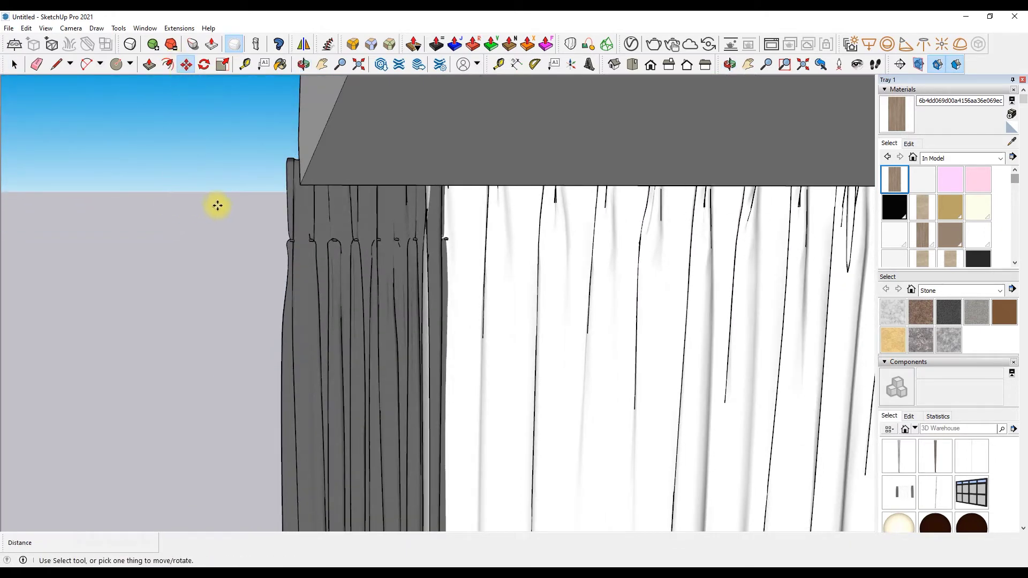
key("space")
left_click(286, 191)
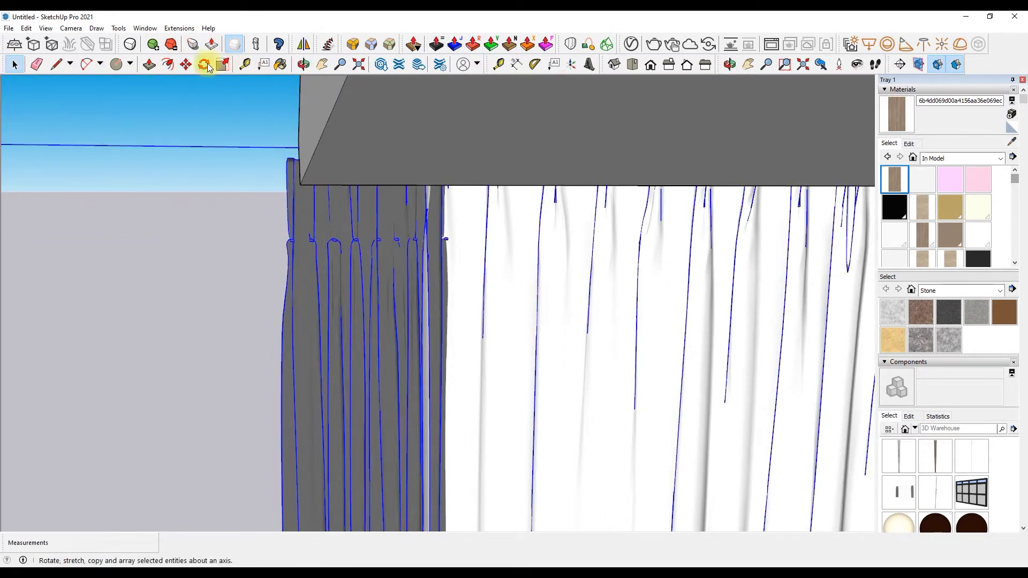
left_click(186, 64)
left_click(161, 170)
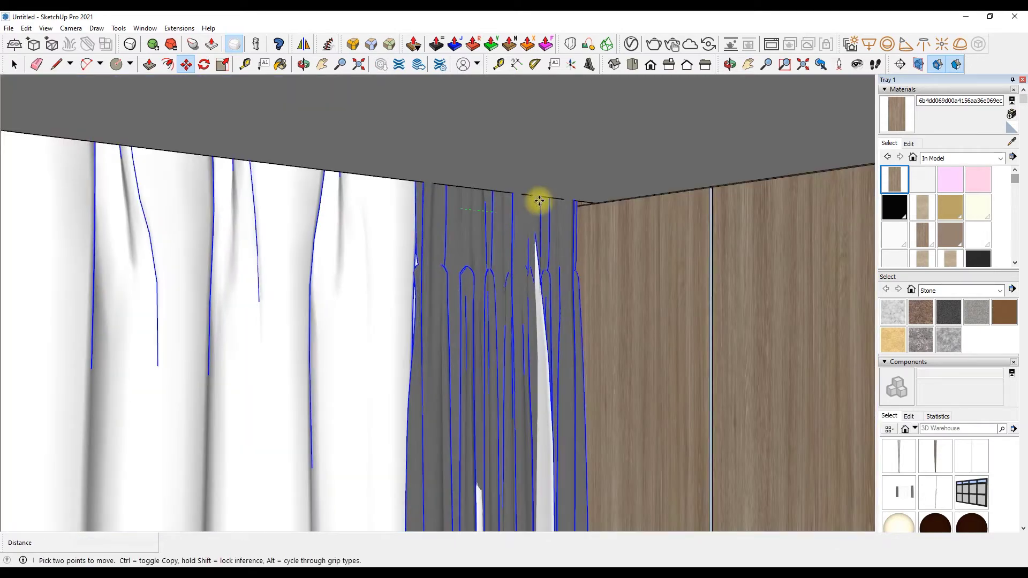
Scale the curtain's height to fit the wall
left_click(303, 64)
mouse_move(375, 123)
left_mouse_down()
mouse_move(461, 154)
mouse_move(446, 172)
mouse_move(184, 188)
left_mouse_up()
scroll(188, 183, "down", 2)
key("space")
left_click(188, 184)
left_click(223, 64)
left_click(438, 332)
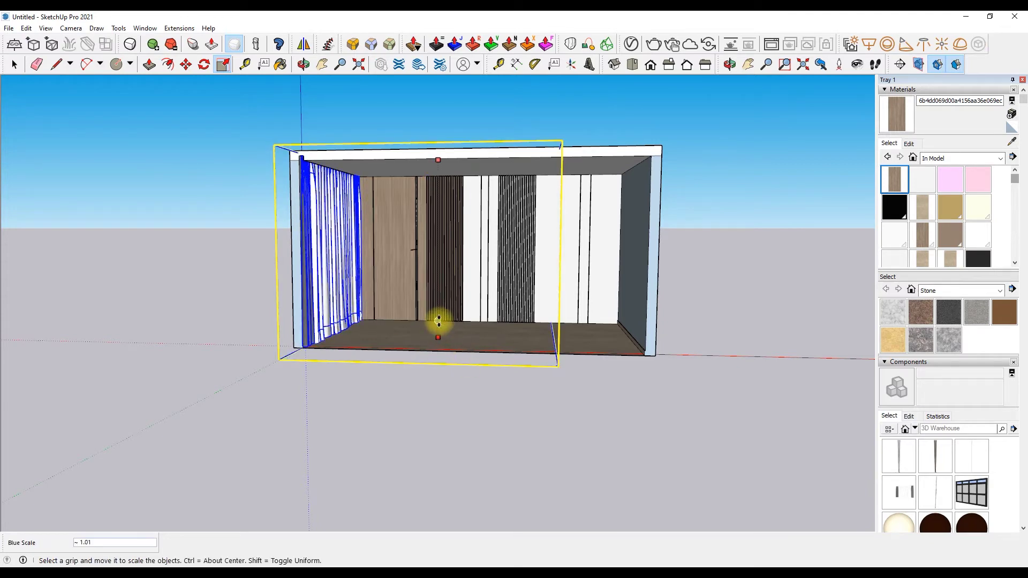
scroll(379, 316, "up", 3)
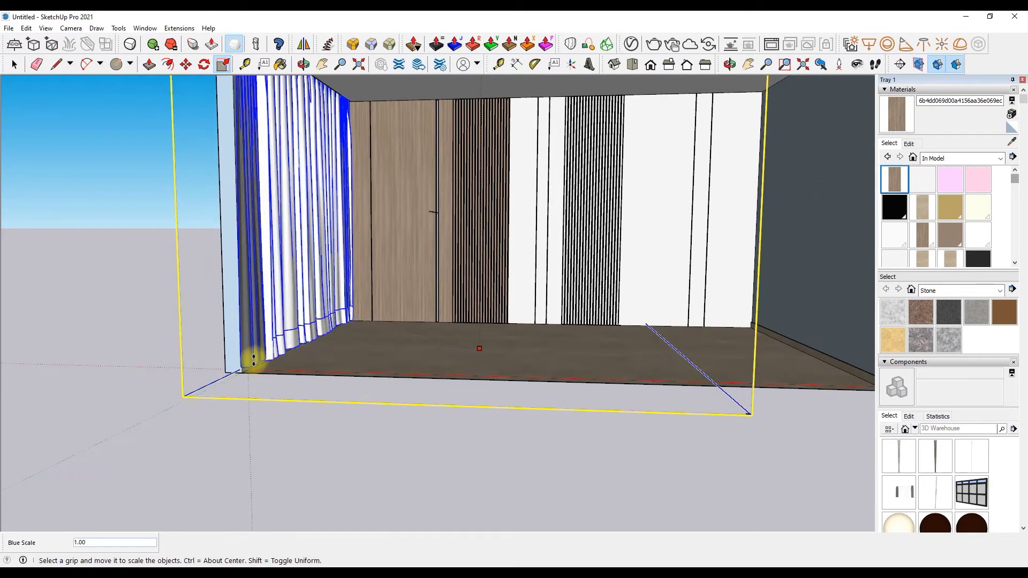
key("space")
scroll(157, 303, "down", 3)
scroll(466, 350, "up", 1)
Invert the selection to select everything except the curtain
right_click(469, 354)
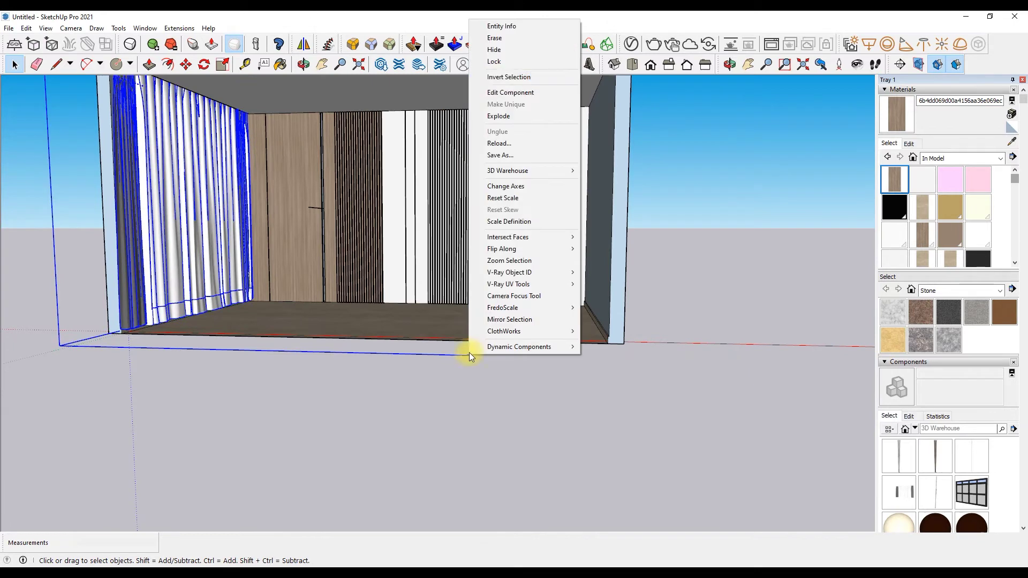
left_click(497, 78)
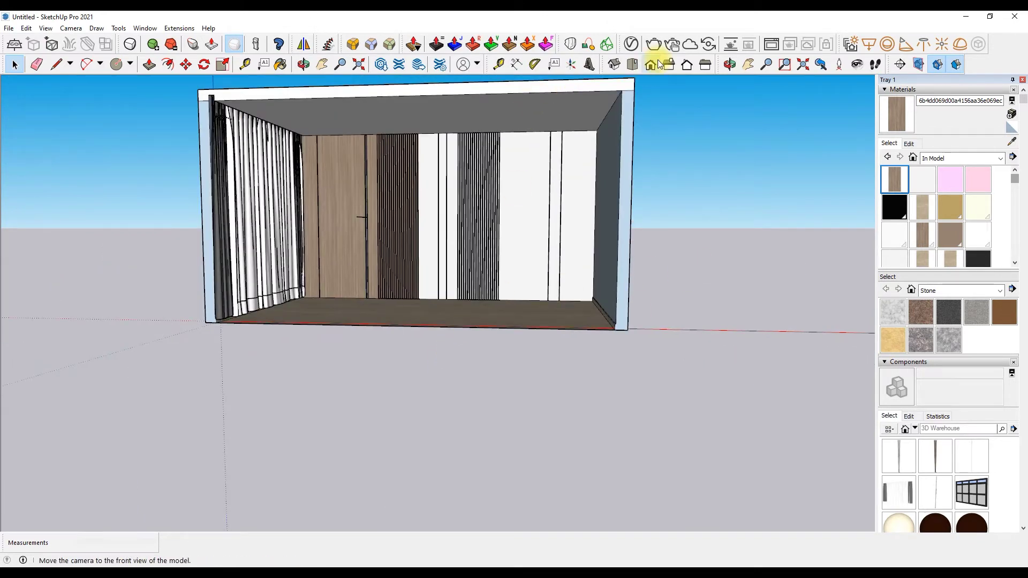
left_click(658, 62)
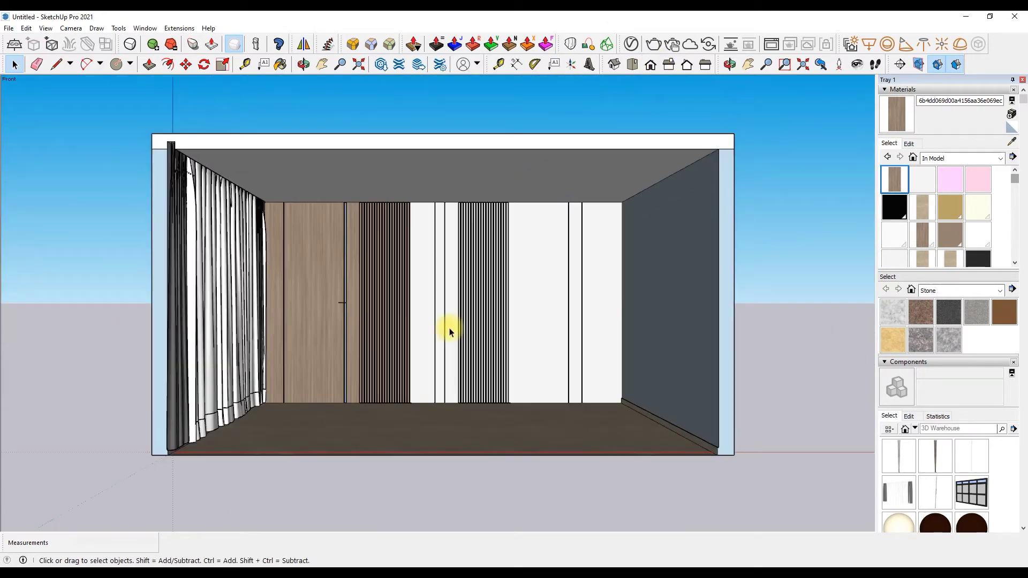
Copy the ceiling corner edge 2 inches inward with Move and Ctrl
scroll(466, 327, "up", 2)
scroll(514, 321, "down", 1)
scroll(533, 319, "down", 1)
mouse_move(356, 80)
middle_mouse_down()
mouse_move(363, 163)
mouse_move(83, 17)
middle_mouse_up()
scroll(642, 214, "up", 5)
key("m")
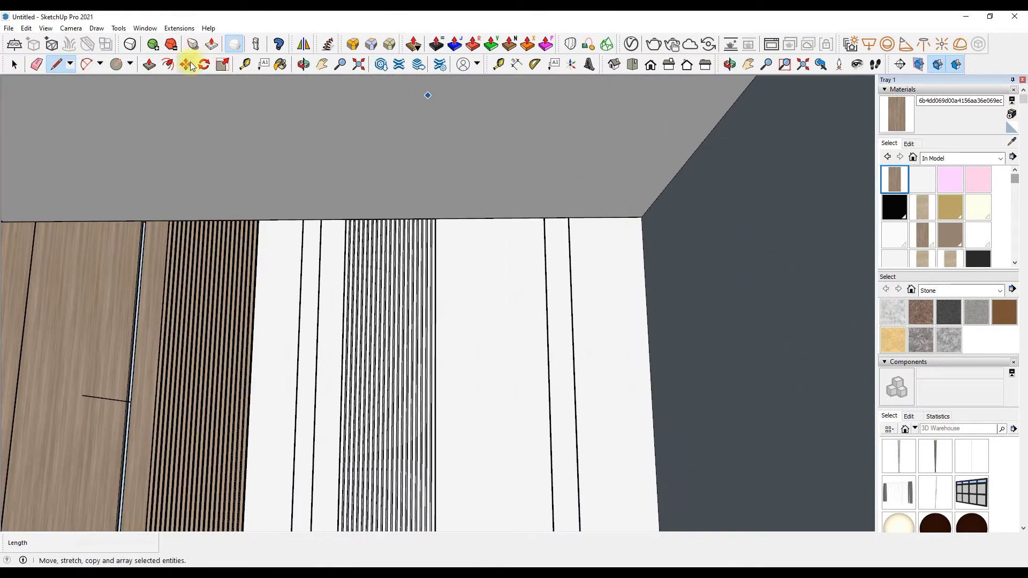
left_click(681, 171)
key("ctrl")
left_click(676, 166)
scroll(590, 294, "down", 3)
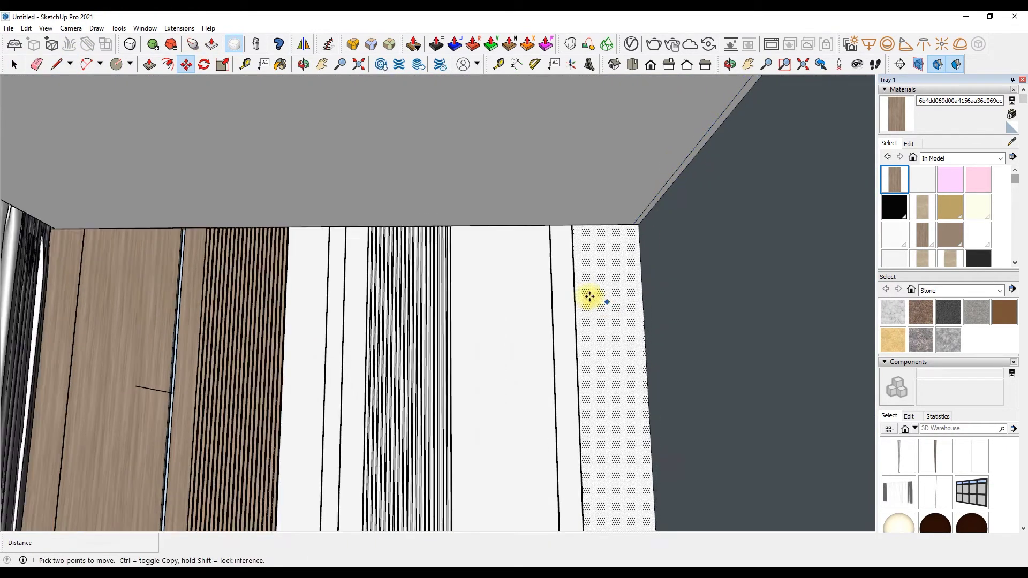
scroll(549, 211, "down", 3)
Offset an inset border outline inside the ceiling face
key("f")
left_click(207, 175)
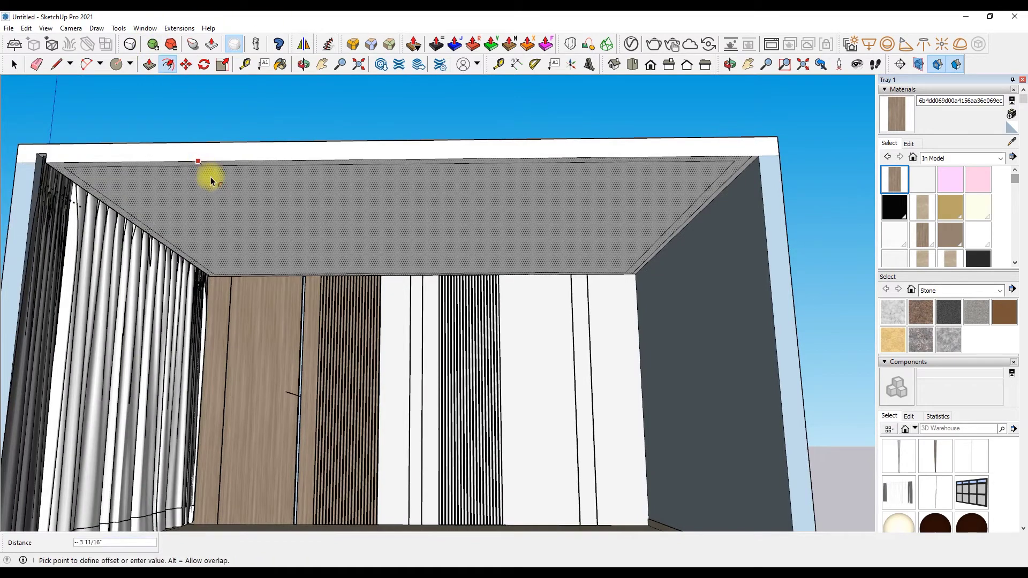
left_click(233, 201)
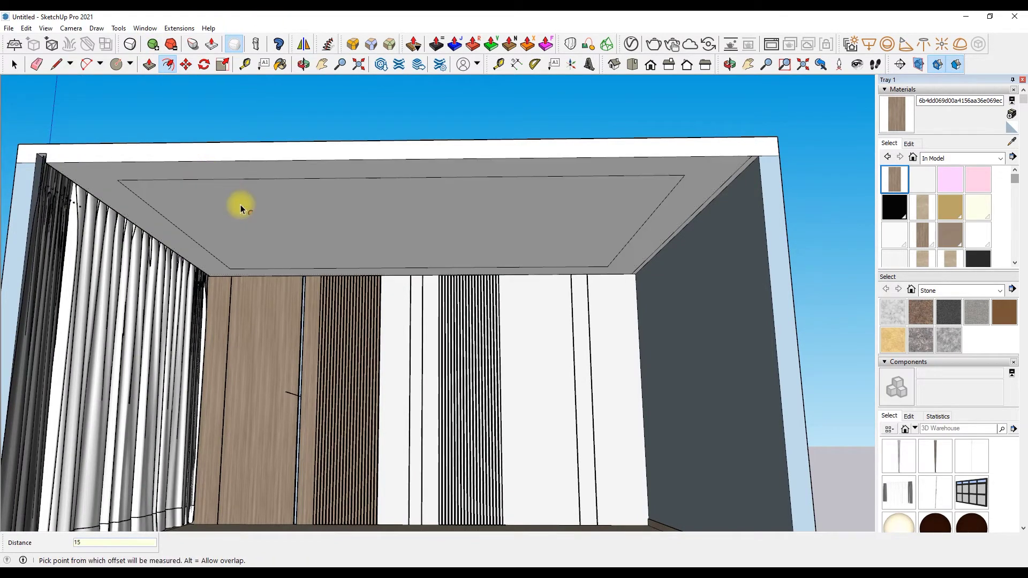
key("l")
left_click(117, 180)
left_click(168, 65)
left_click(177, 161)
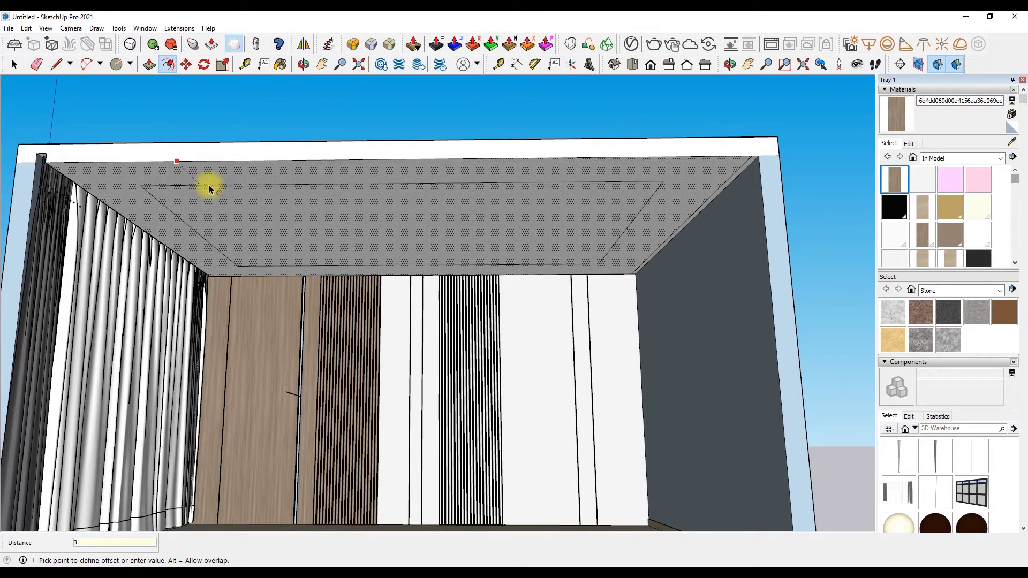
left_click(209, 186)
Draw diagonal lines from the inset outline to the ceiling corners
left_click(39, 65)
left_click(129, 162)
scroll(207, 232, "up", 3)
left_click(271, 285)
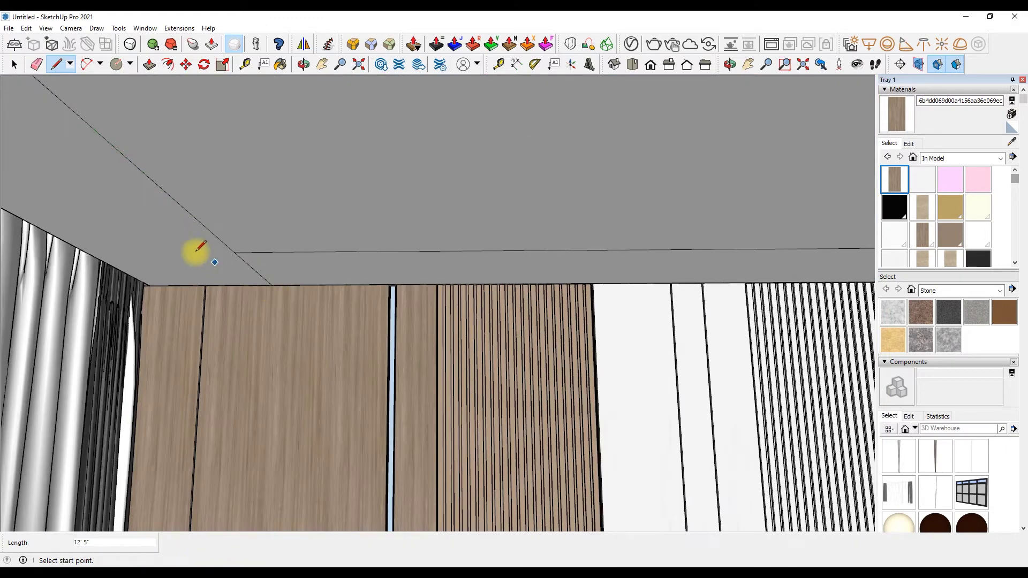
scroll(199, 254, "down", 5)
left_click(546, 177)
scroll(511, 262, "up", 5)
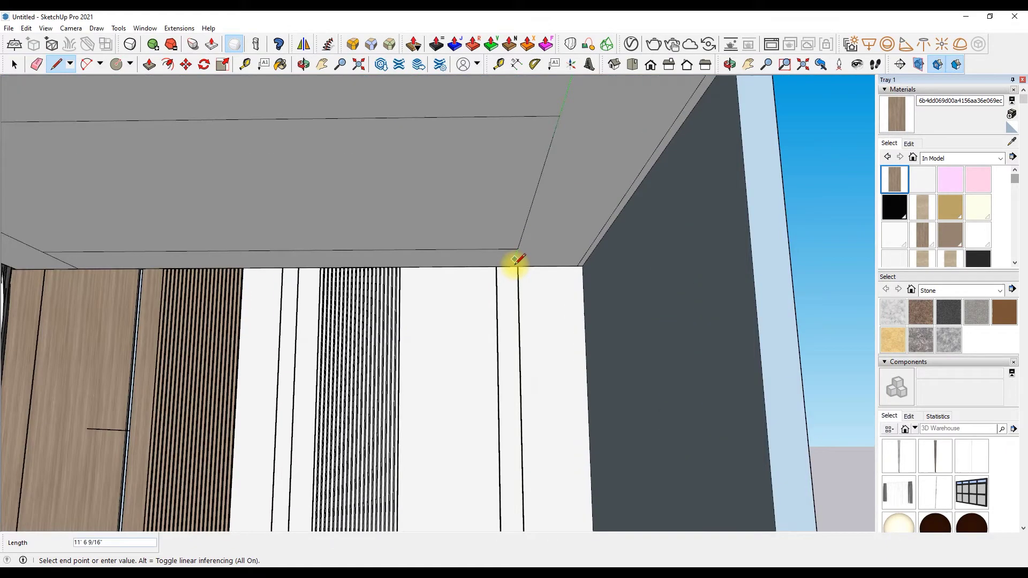
Erase the extra ceiling edges and switch to the Front view
key("e")
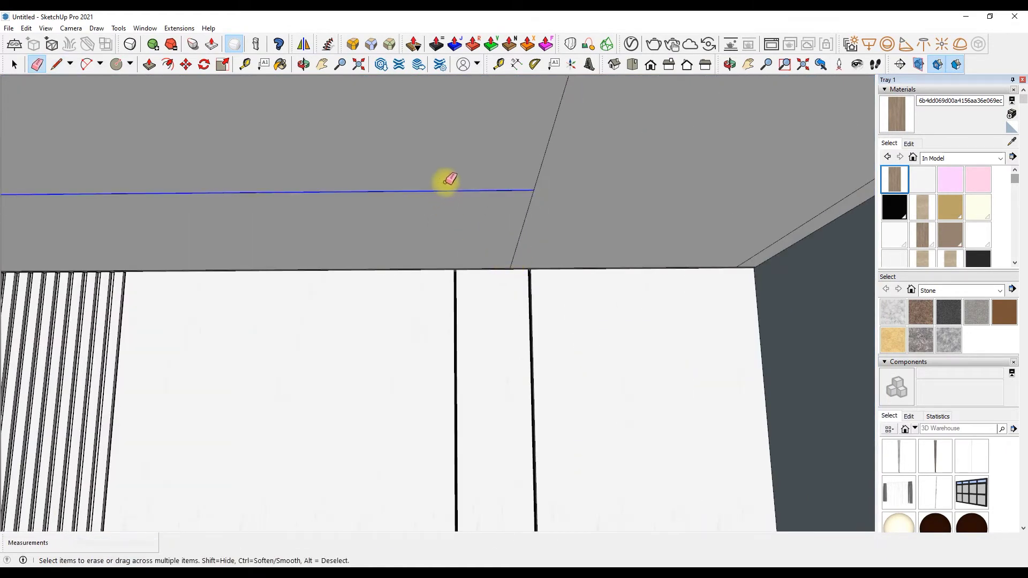
scroll(461, 198, "down", 3)
scroll(515, 161, "down", 4)
scroll(439, 158, "up", 1)
scroll(439, 158, "down", 3)
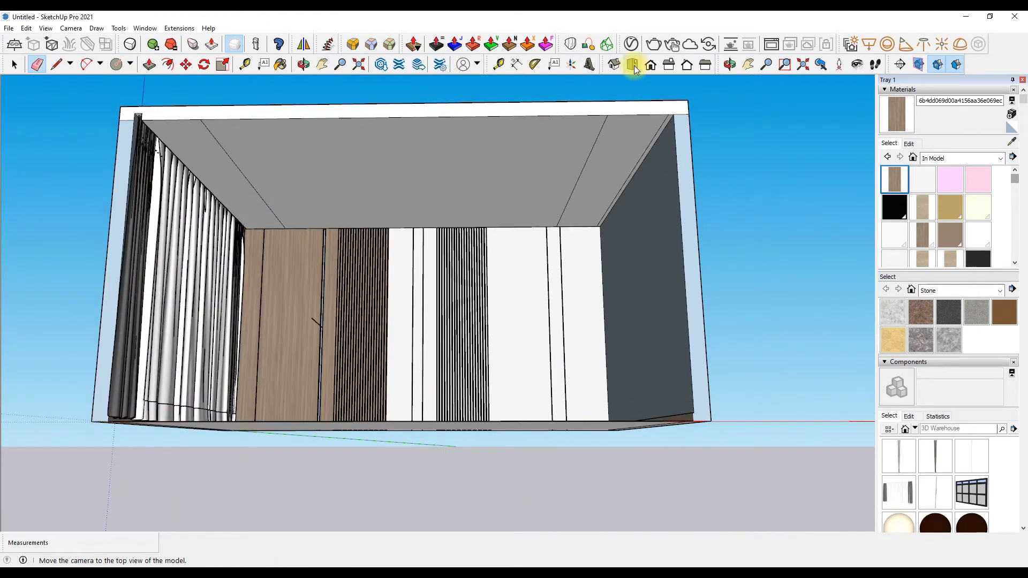
left_click(650, 64)
scroll(574, 150, "up", 3)
scroll(379, 131, "up", 2)
Copy the ceiling edge a small offset away with Move and Ctrl
key("m")
key("ctrl")
left_click(154, 133)
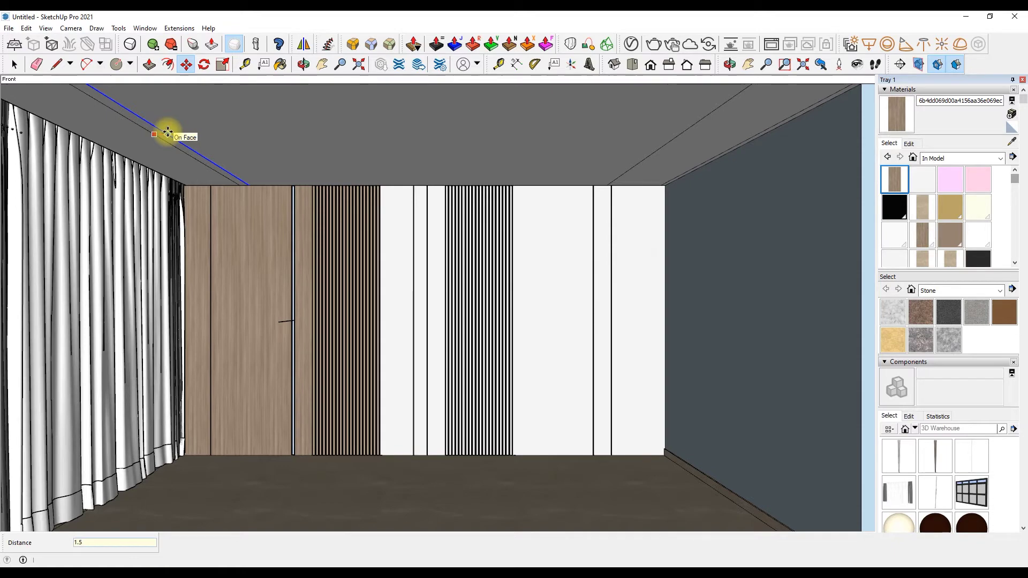
key("Return")
left_click(671, 138)
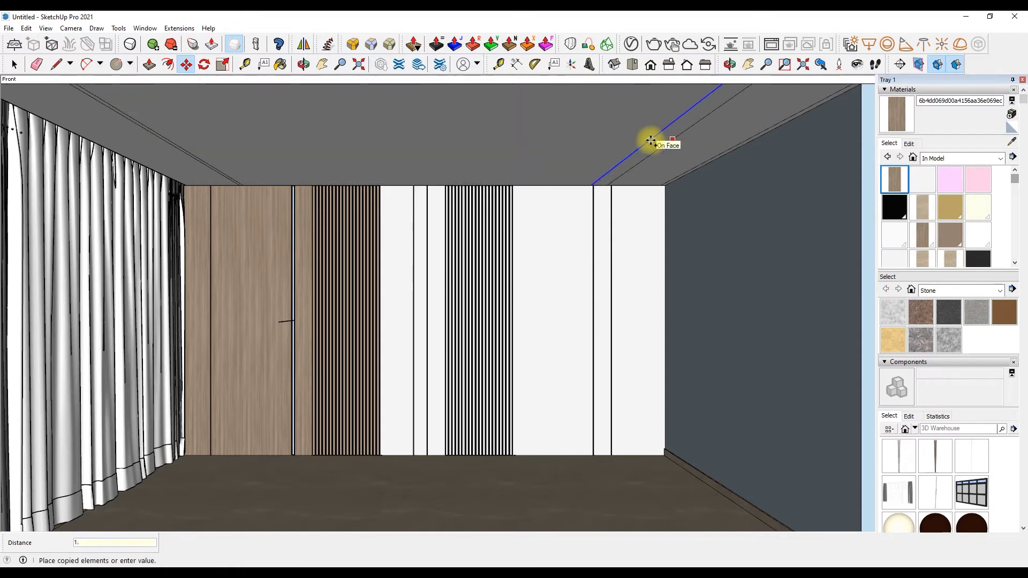
key("space")
scroll(415, 202, "down", 5)
scroll(512, 103, "up", 6)
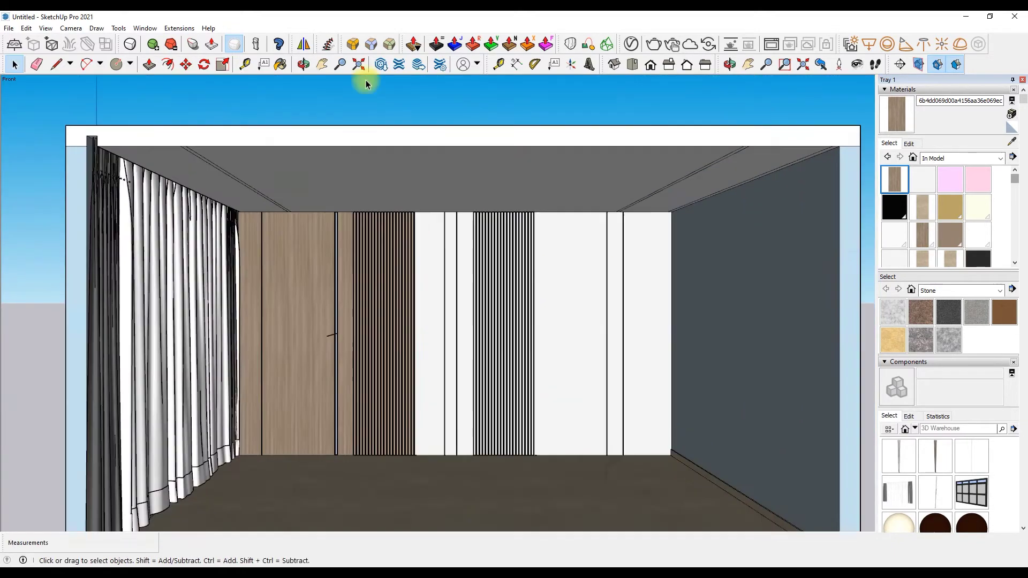
Draw lines along the ceiling edge to form a narrow strip
left_click(298, 65)
left_click(56, 65)
scroll(315, 237, "up", 3)
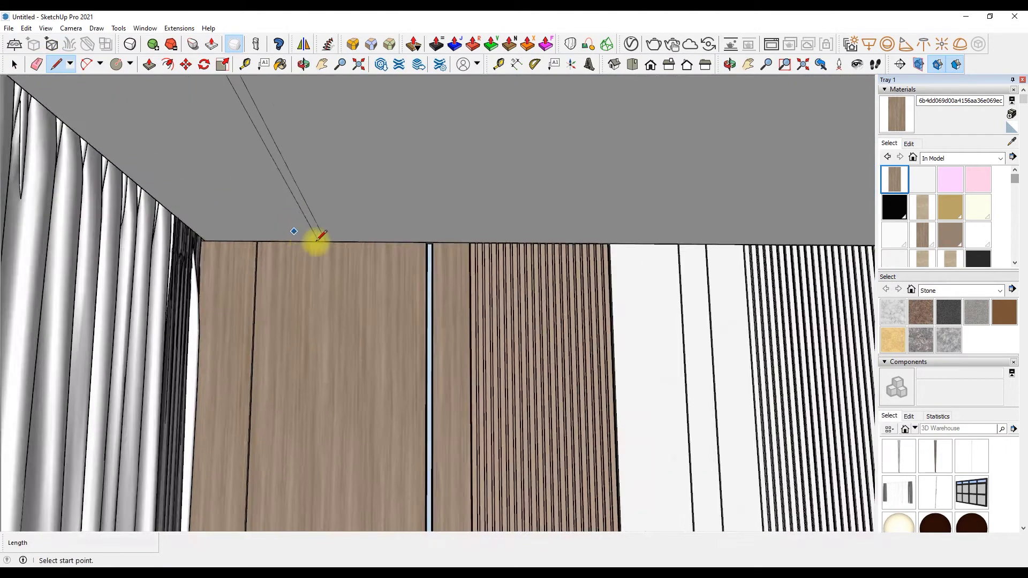
scroll(321, 241, "up", 3)
left_click(324, 242)
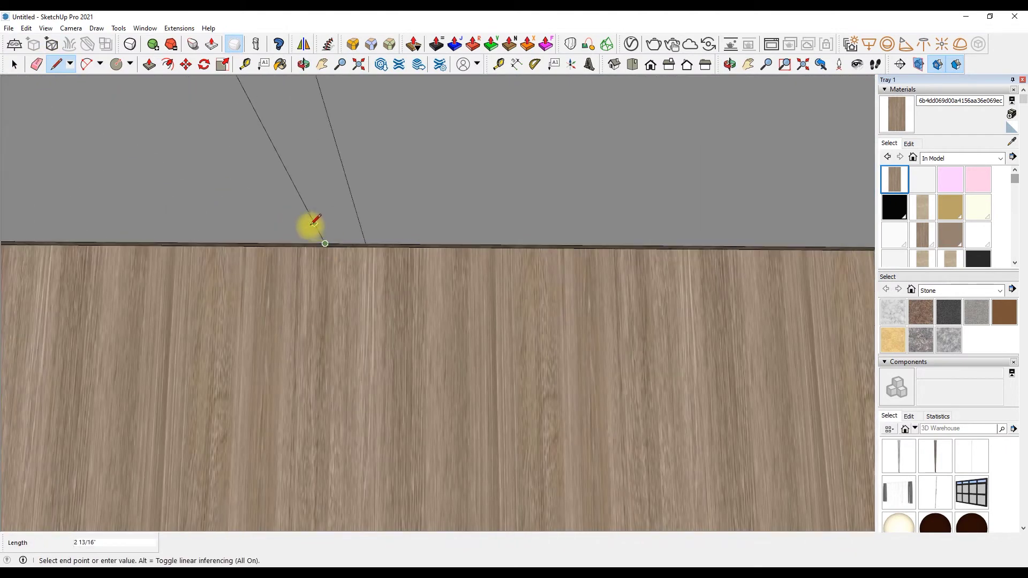
scroll(311, 222, "down", 2)
left_click(292, 188)
scroll(239, 234, "down", 2)
scroll(239, 230, "down", 3)
scroll(255, 220, "up", 5)
left_click(256, 220)
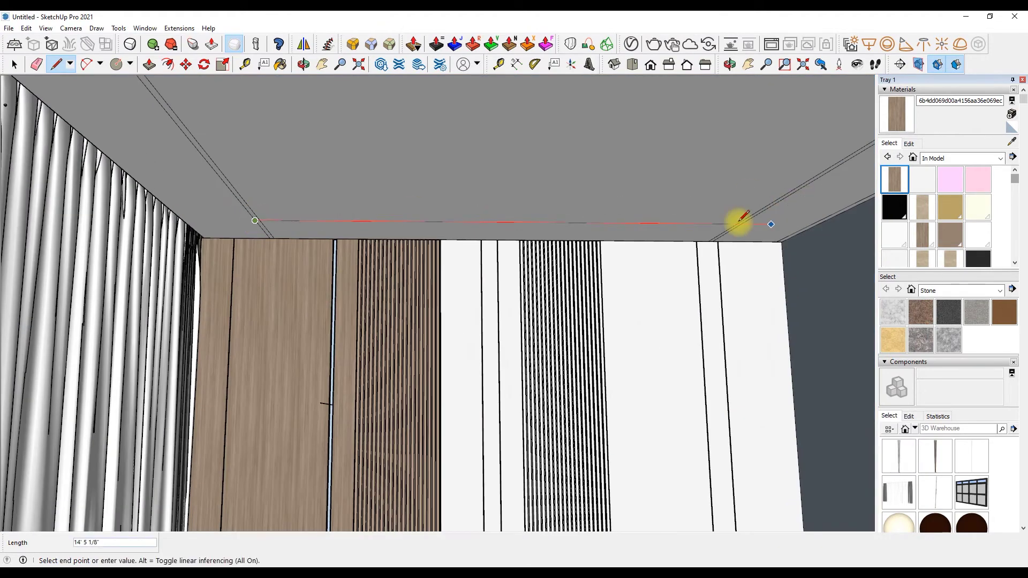
Erase a stray edge on the ceiling
left_click(37, 65)
left_click(282, 214)
scroll(419, 206, "down", 3)
scroll(418, 207, "up", 3)
Draw a long line across the ceiling, then erase it
key("l")
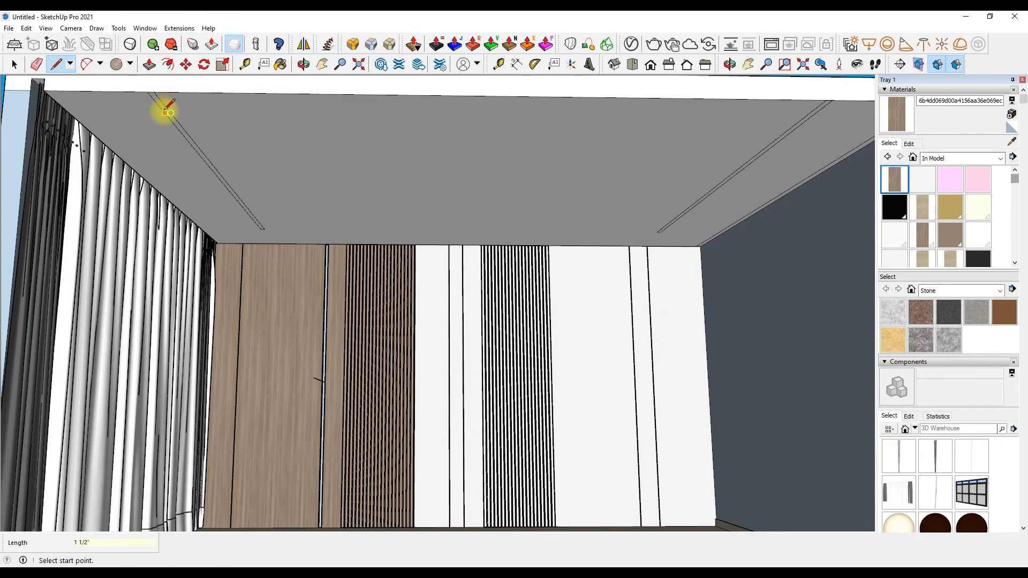
left_click(167, 112)
scroll(167, 112, "down", 2)
left_click(663, 114)
left_click(158, 111)
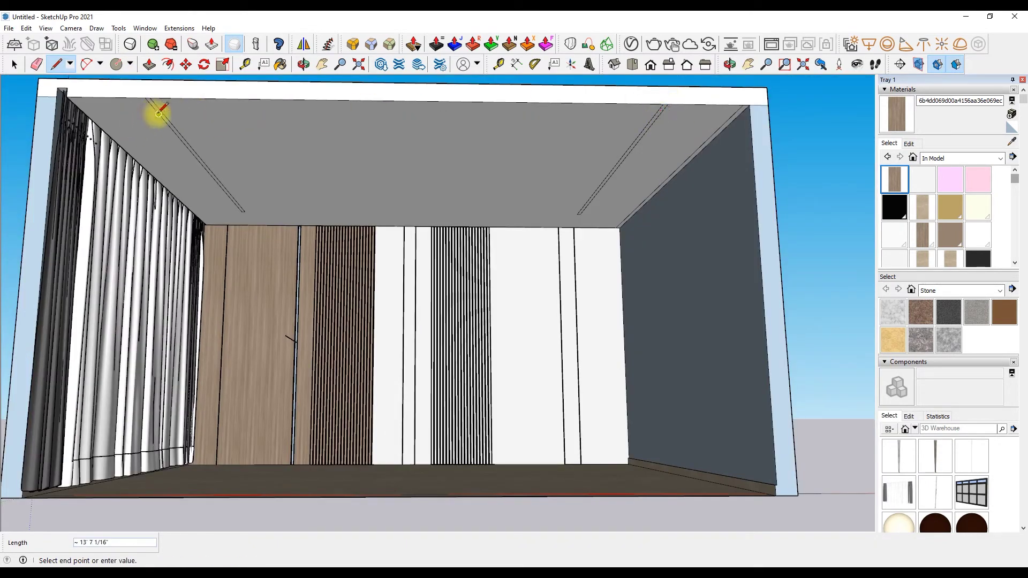
left_click(36, 65)
left_click_drag(160, 112, 546, 141)
scroll(391, 175, "up", 2)
scroll(392, 173, "up", 2)
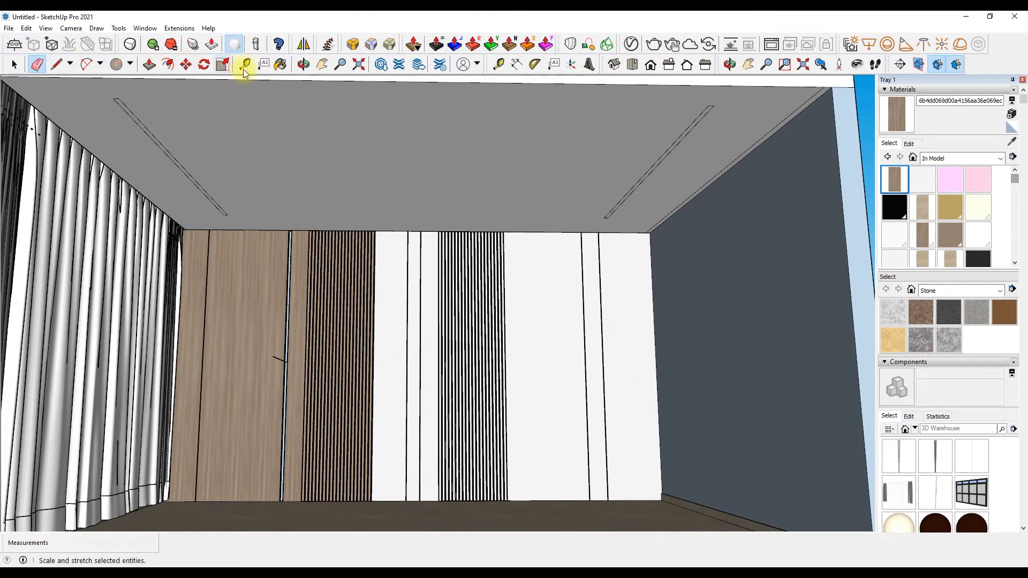
Orbit out to view the room from outside
left_click(91, 69)
scroll(348, 128, "down", 5)
mouse_move(292, 145)
middle_mouse_down()
mouse_move(294, 275)
mouse_move(488, 447)
middle_mouse_up()
scroll(489, 447, "up", 4)
left_click(56, 64)
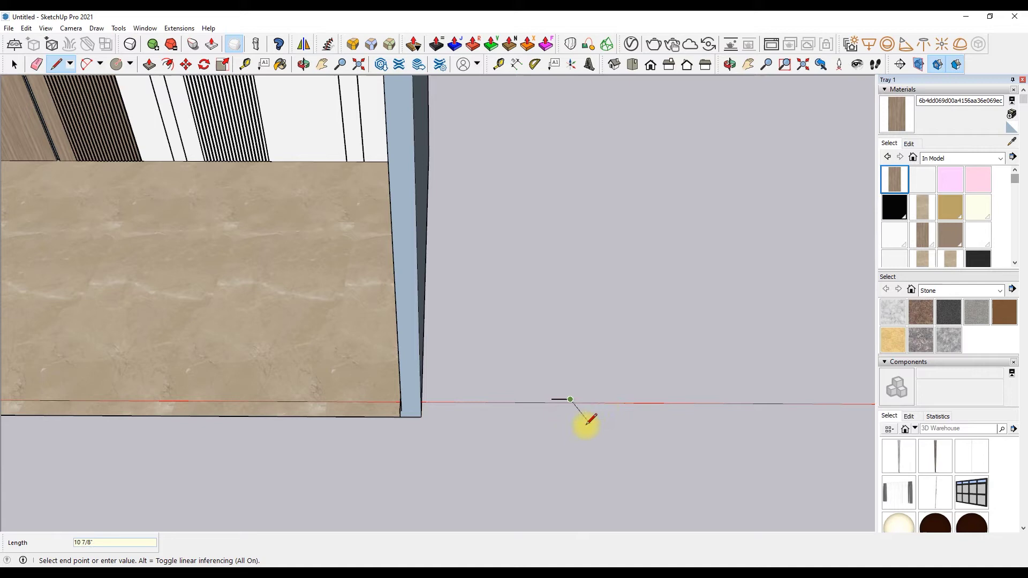
type("1")
Close the rectangular outline beside the room into a flat face
key("Return")
scroll(562, 409, "up", 3)
scroll(482, 375, "up", 2)
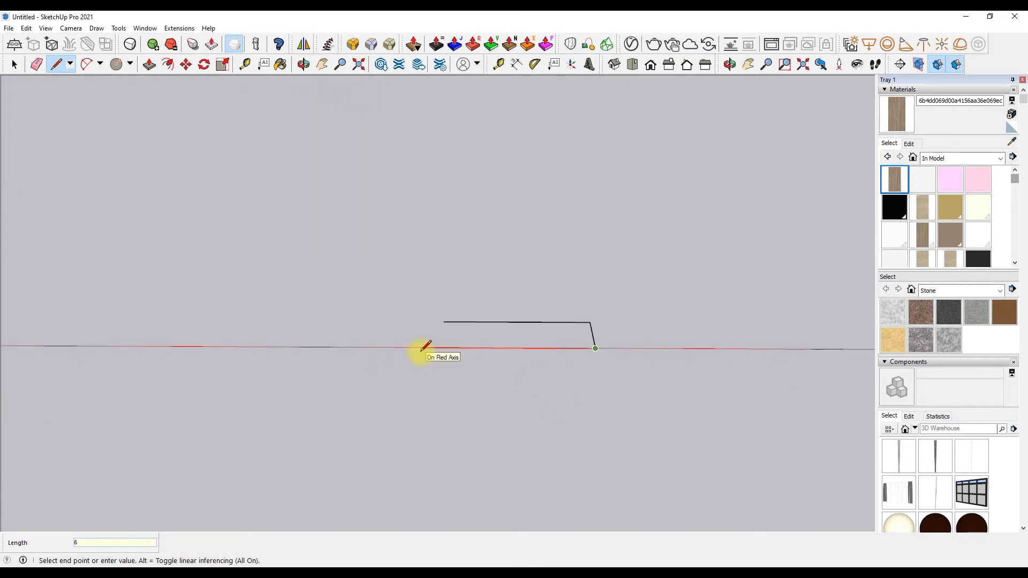
left_click(443, 322)
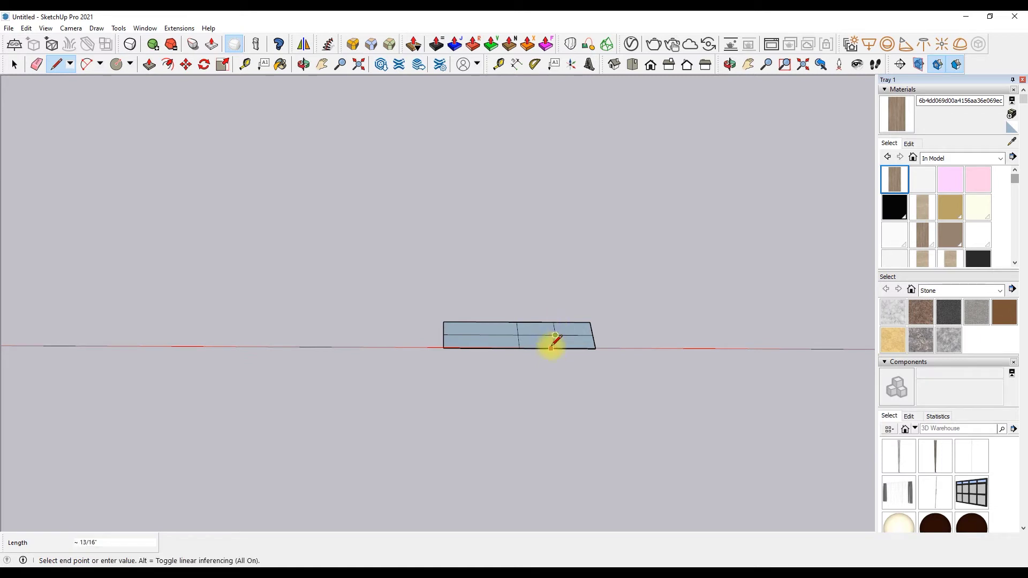
Draw four circles along the rectangular face
key("c")
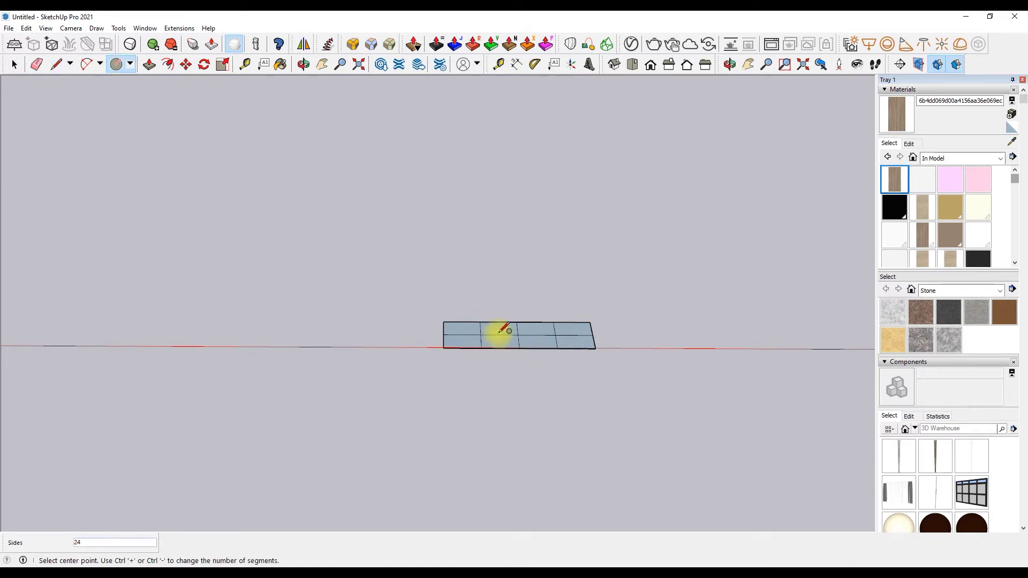
left_click(500, 348)
left_click(471, 346)
scroll(530, 337, "up", 3)
left_click(537, 340)
left_click(538, 370)
left_click(623, 340)
Erase the leftover divider edges between the circles
key("e")
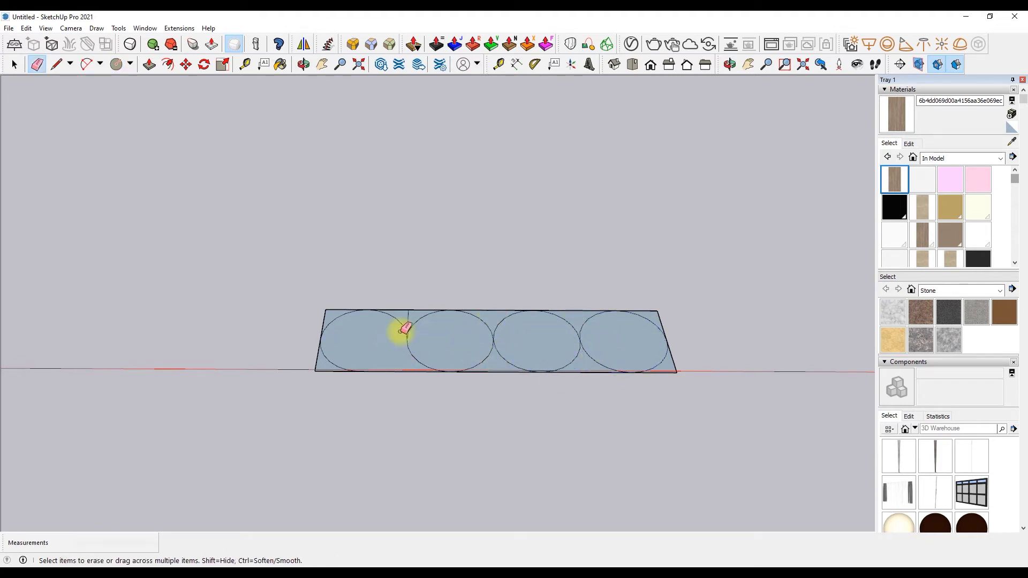
scroll(405, 328, "up", 3)
scroll(401, 321, "up", 1)
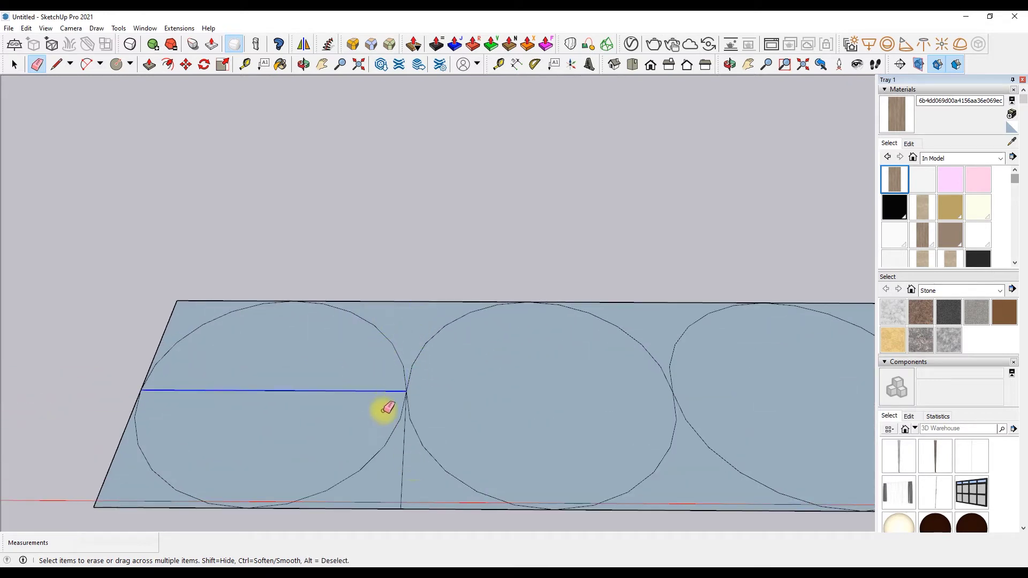
left_click_drag(384, 410, 402, 473)
scroll(347, 420, "down", 2)
scroll(347, 421, "up", 1)
scroll(953, 269, "down", 5)
scroll(992, 196, "up", 3)
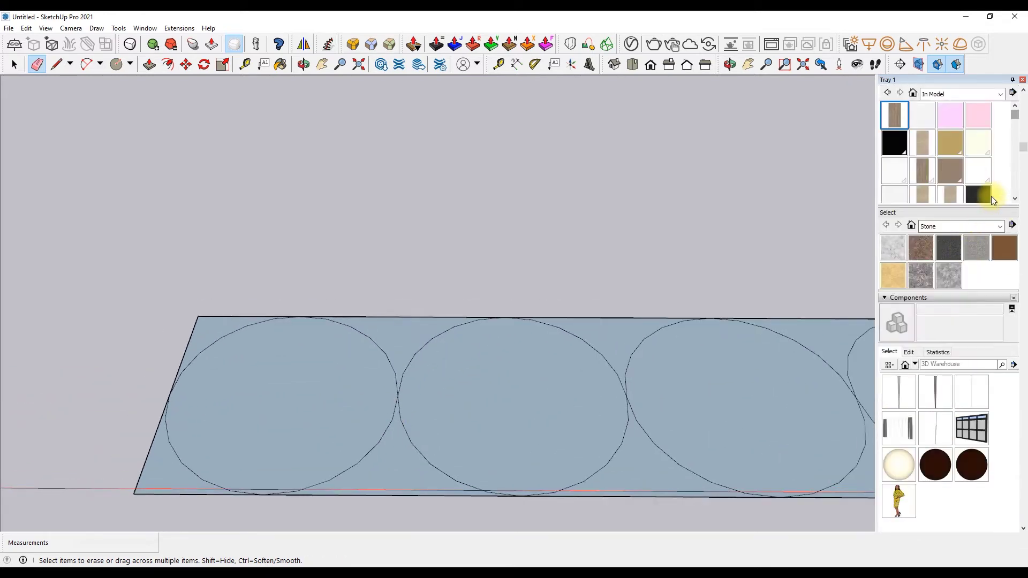
Paint the area around the circles black from the Colors material library
left_click(997, 234)
left_click(941, 273)
scroll(940, 246, "down", 5)
left_click(921, 265)
left_click(615, 327)
left_click(640, 465)
left_click(395, 429)
left_click(210, 323)
left_click(177, 465)
scroll(81, 425, "down", 2)
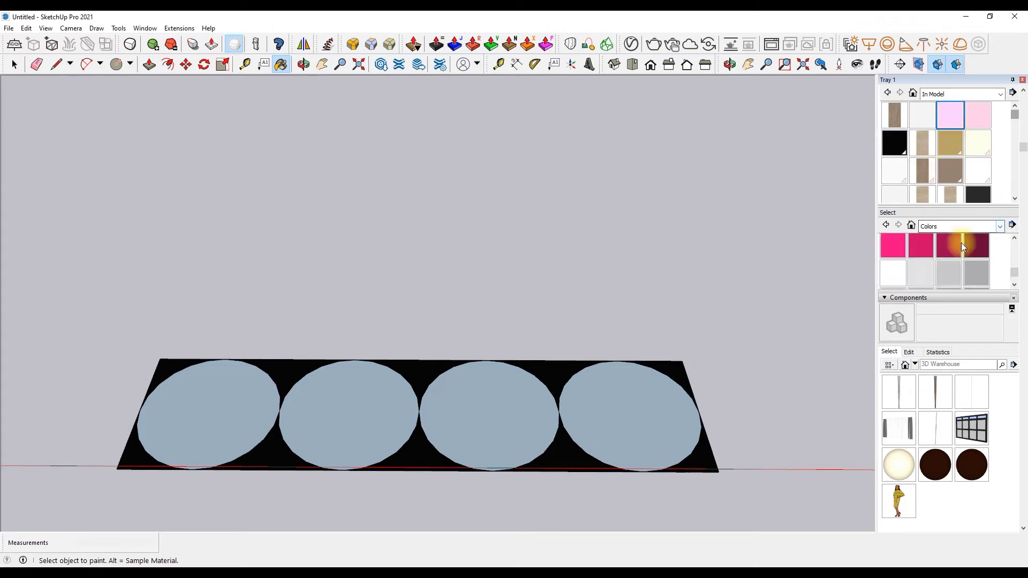
Paint the four circles pink
left_click(632, 412)
left_click(487, 412)
left_click(366, 414)
left_click(236, 418)
Push/Pull the first pink circles slightly down into the black plate
left_click(149, 64)
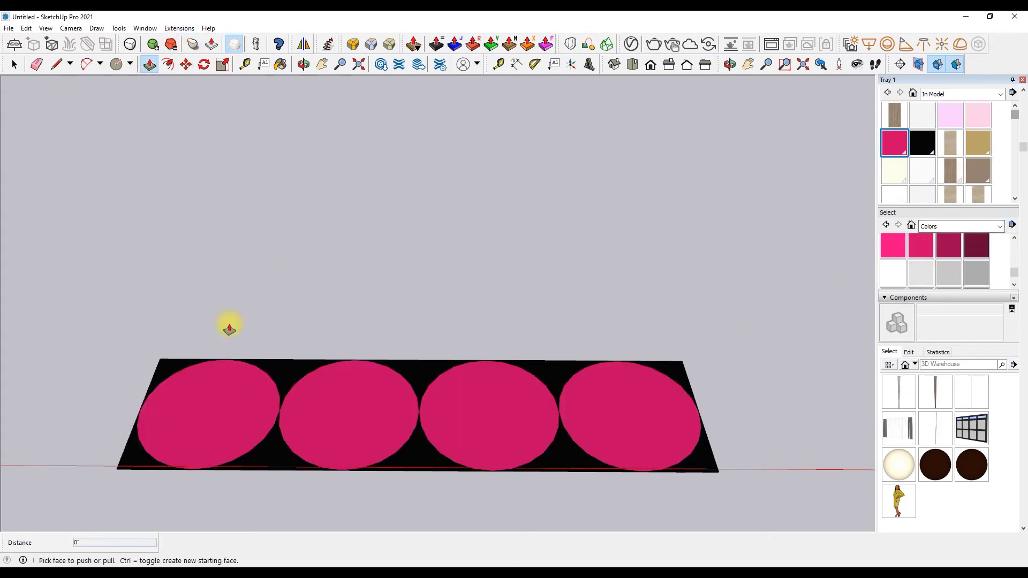
left_click_drag(158, 369, 180, 350)
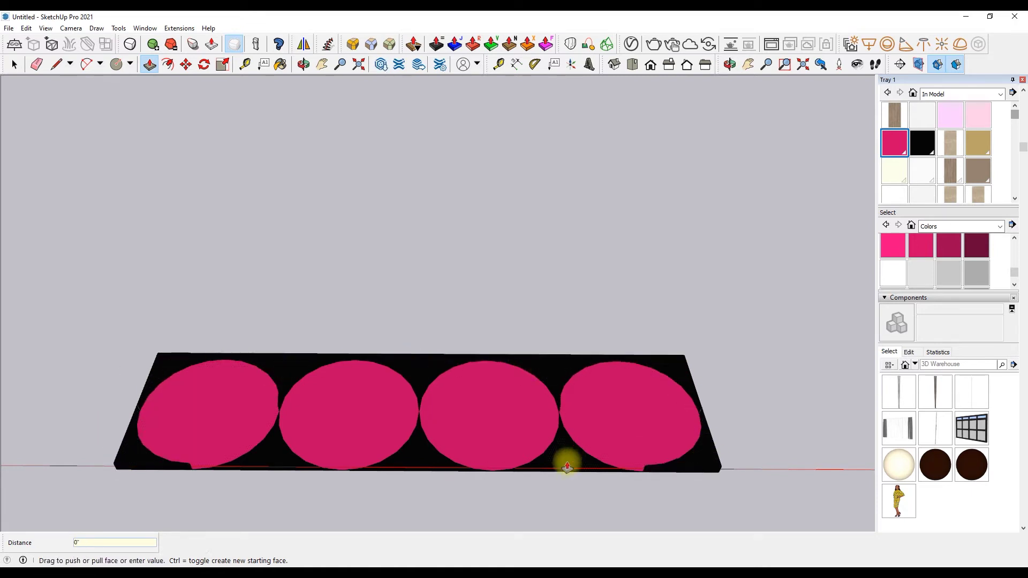
left_click_drag(235, 423, 221, 401)
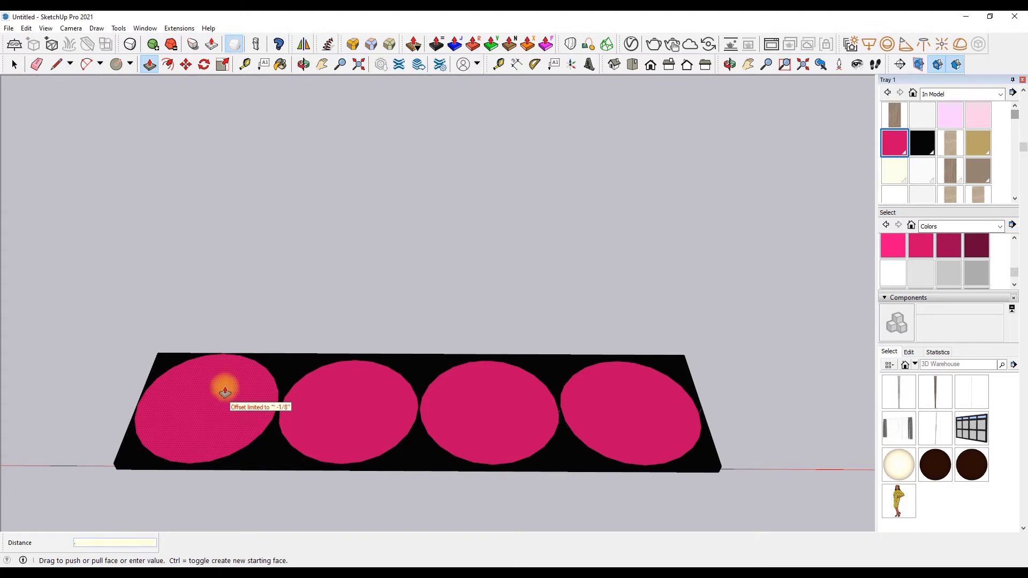
left_click(333, 405)
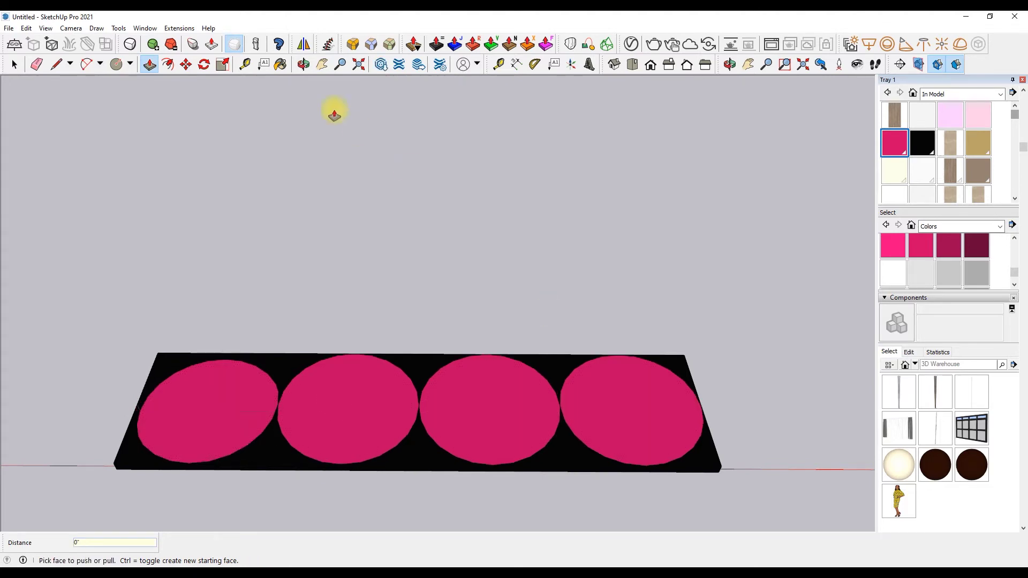
left_click(303, 64)
mouse_move(343, 160)
left_mouse_down()
mouse_move(539, 209)
mouse_move(472, 328)
mouse_move(335, 358)
mouse_move(450, 201)
mouse_move(422, 137)
mouse_move(421, 310)
left_mouse_up()
right_click(421, 310)
left_click(428, 314)
Recess the remaining circles by the same 1/8" depth, then open the V-Ray Asset Editor
double_click(635, 390)
double_click(777, 362)
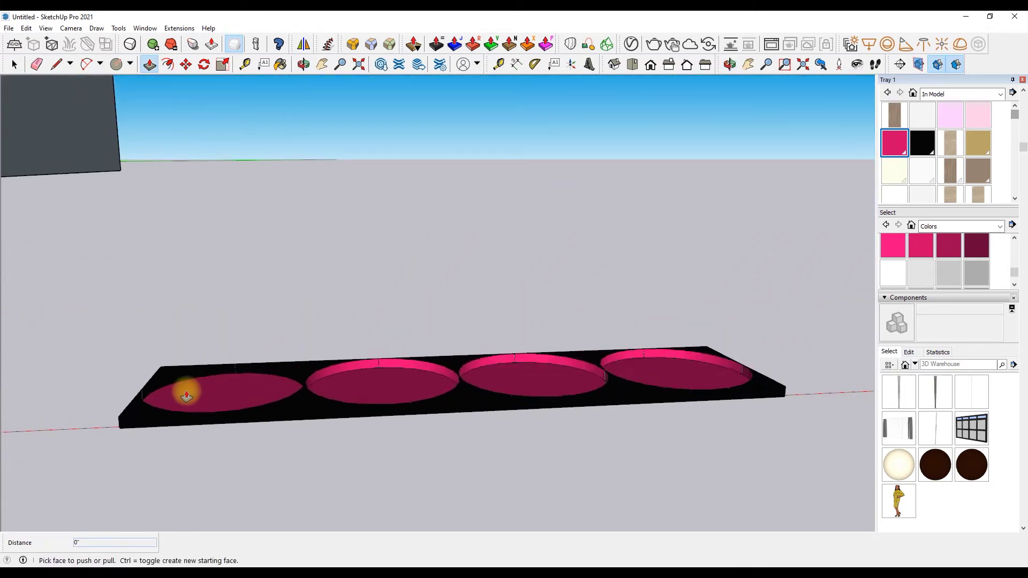
double_click(271, 385)
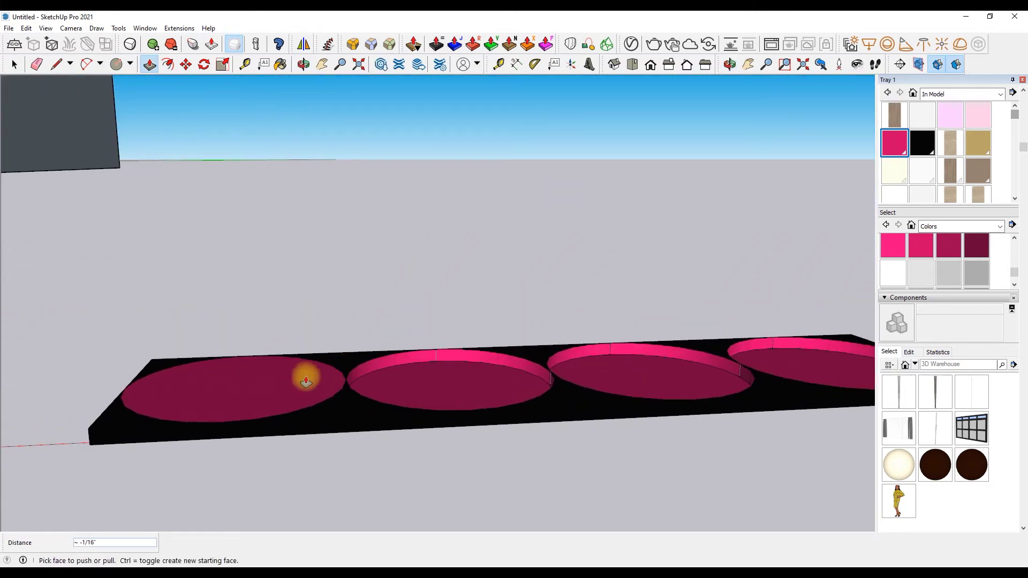
double_click(236, 402)
double_click(397, 377)
double_click(639, 372)
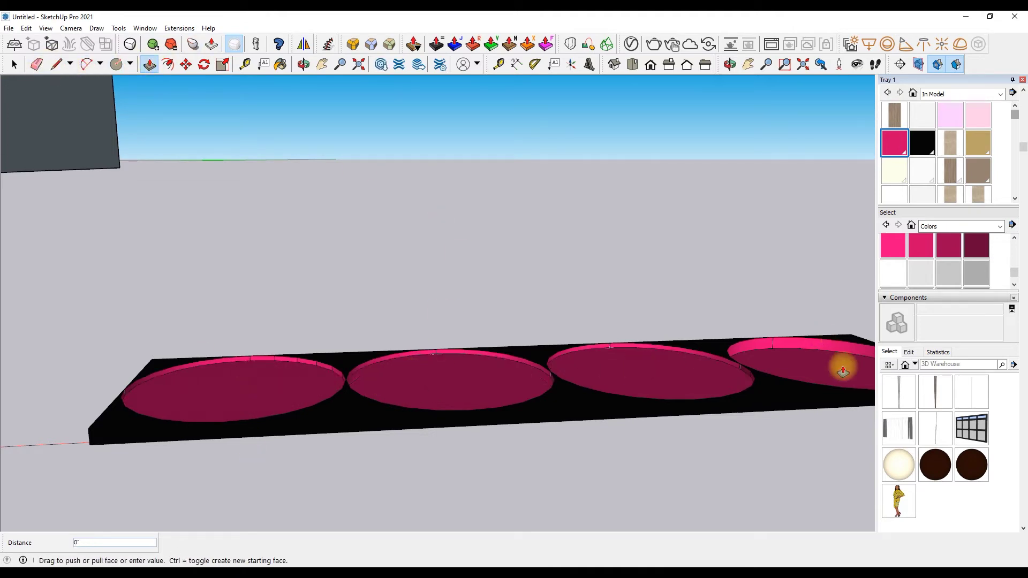
double_click(840, 360)
left_click(629, 43)
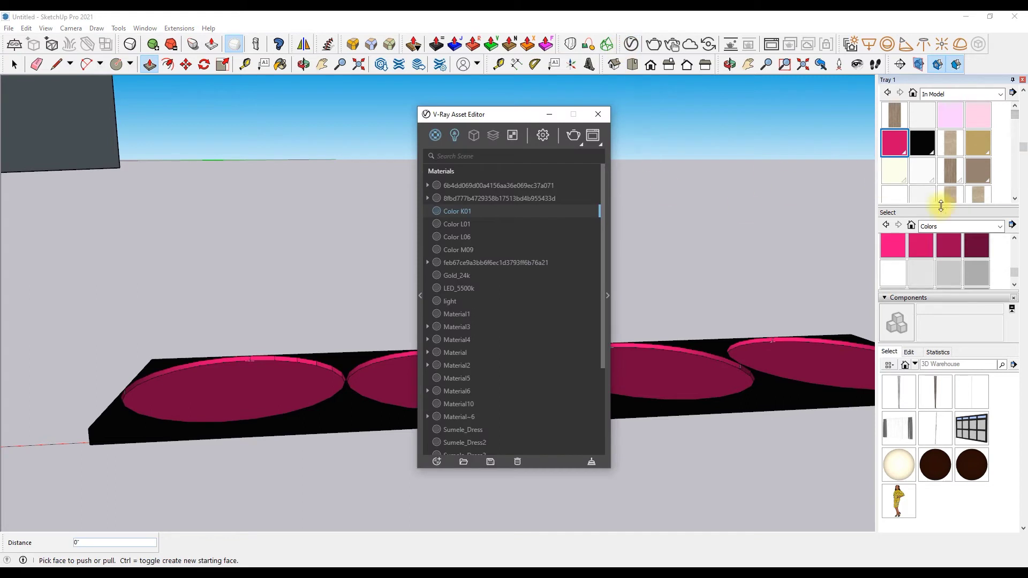
Give the circles' Color L06 material an Emissive layer and close the V-Ray editor
left_click(608, 294)
key("b")
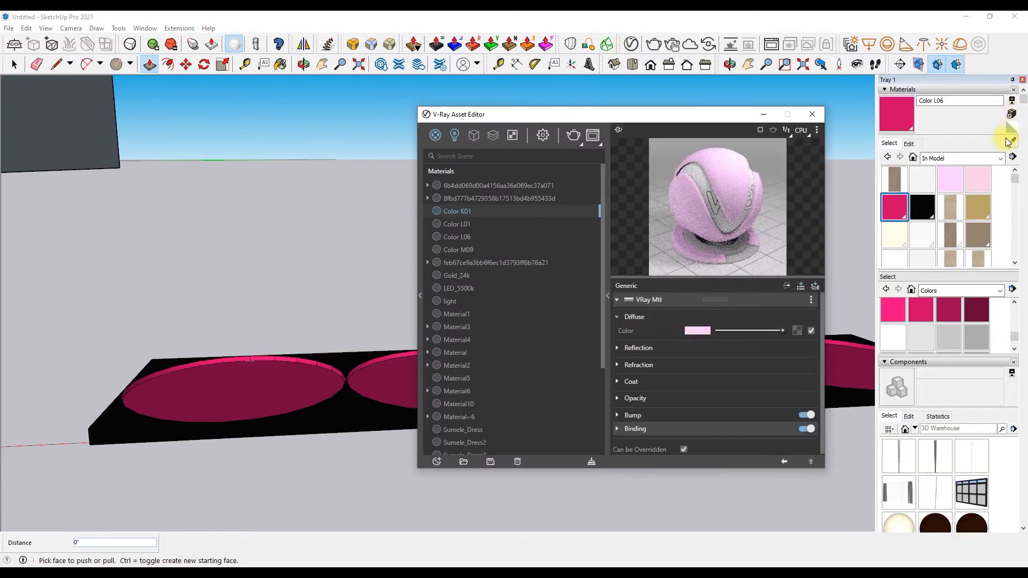
left_click(334, 351)
left_click(815, 286)
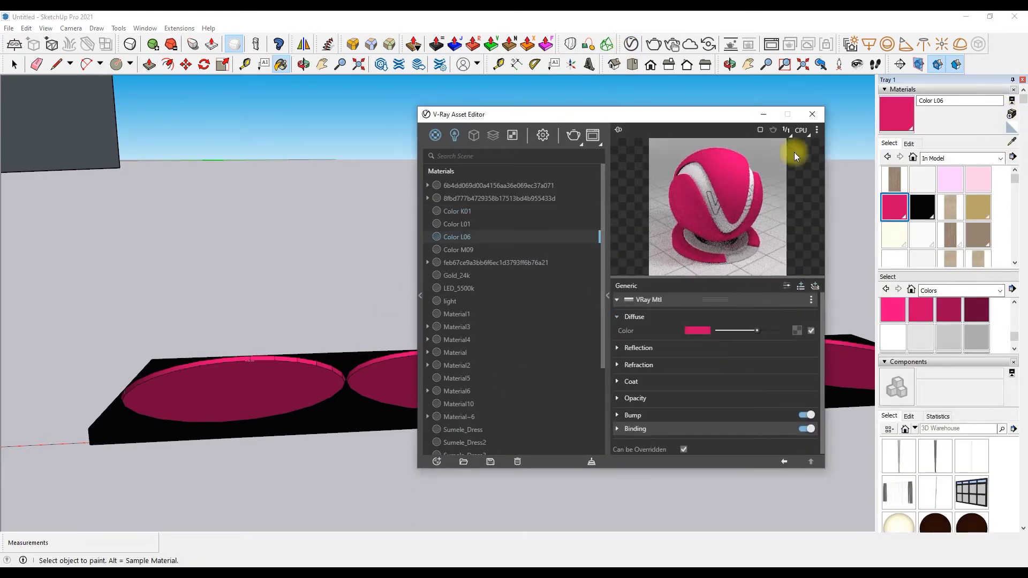
left_click(794, 168)
left_click(810, 114)
Select the whole plate with its circles and rotate it 15° about its long axis
scroll(278, 374, "down", 3)
key("space")
mouse_move(200, 345)
left_mouse_down()
mouse_move(491, 463)
mouse_move(589, 477)
left_mouse_up()
left_click(204, 64)
left_click(259, 407)
left_click(268, 394)
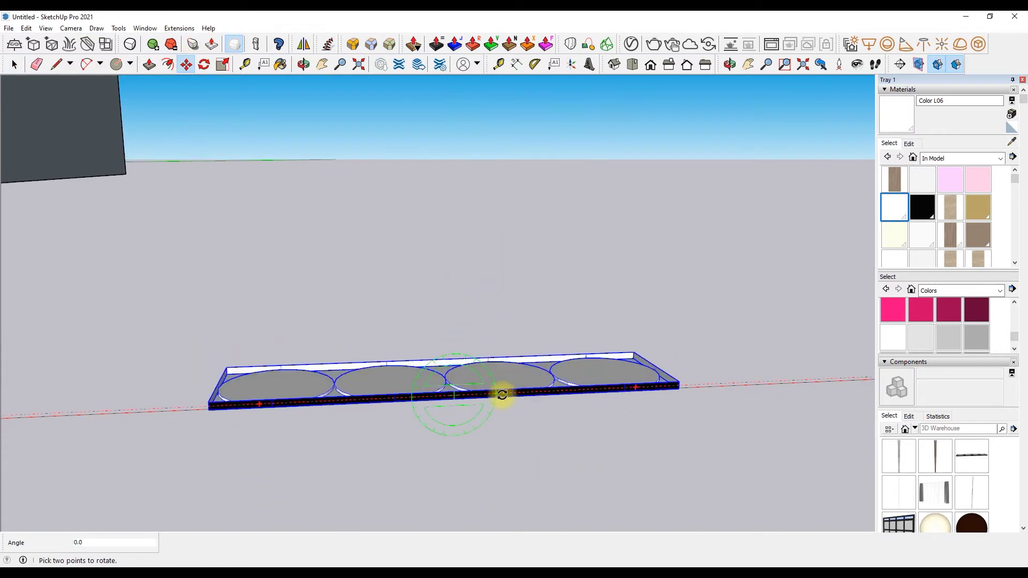
middle_click_drag(325, 85, 352, 256)
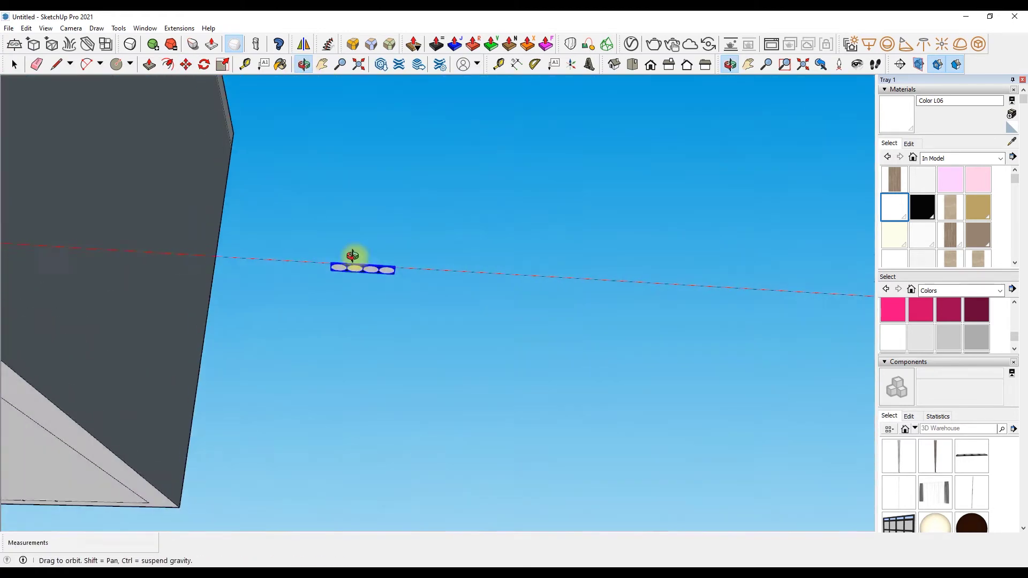
Edit the lamp plate component and place a V-Ray spotlight in its right disc
mouse_move(353, 256)
left_mouse_down()
mouse_move(367, 223)
mouse_move(353, 229)
left_mouse_up()
scroll(368, 161, "up", 5)
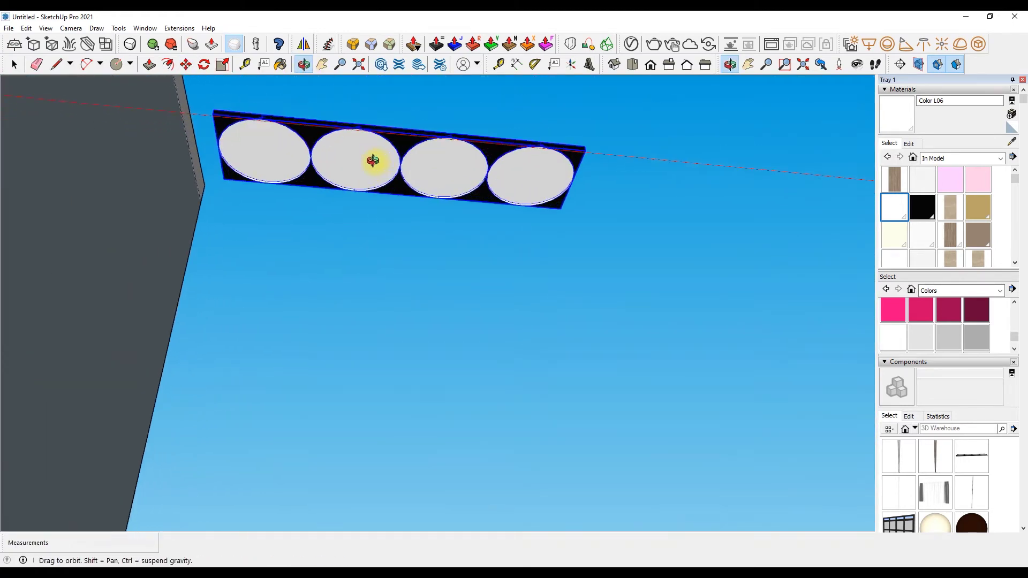
left_click(608, 180)
key("space")
right_click(568, 142)
left_click(606, 205)
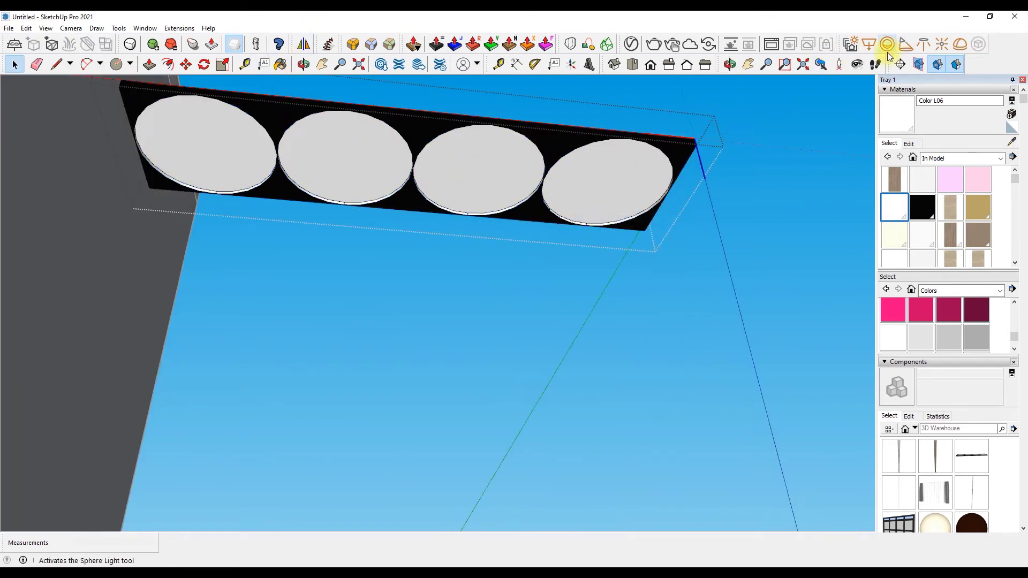
left_click(608, 185)
Copy the spotlight into the other three discs
left_click(186, 64)
left_click(608, 186)
key("ctrl")
left_click(480, 177)
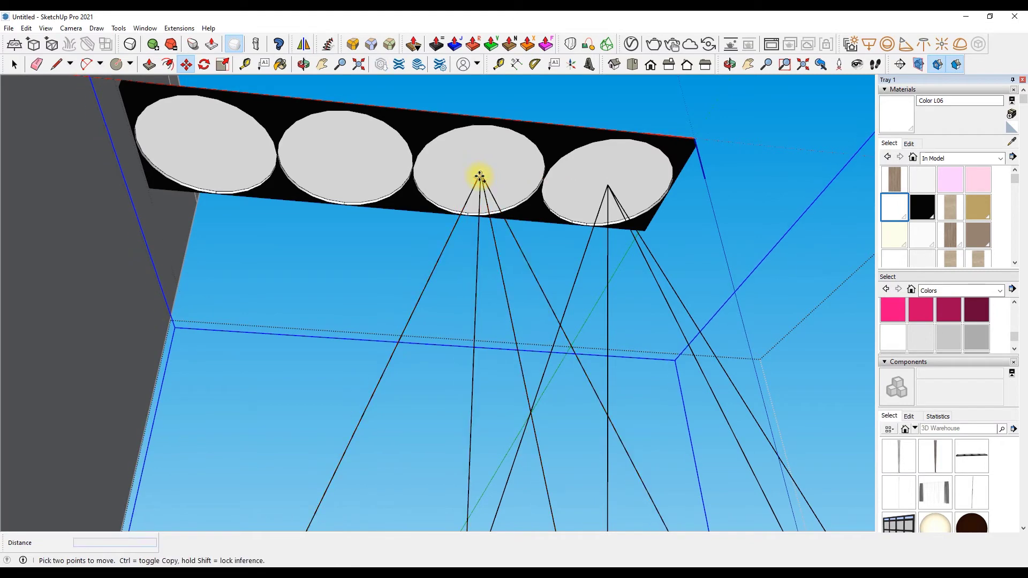
left_click(345, 168)
left_click(249, 163)
key("space")
Close the lamp plate component and rotate the lamp 90 degrees
right_click(705, 133)
left_click(739, 131)
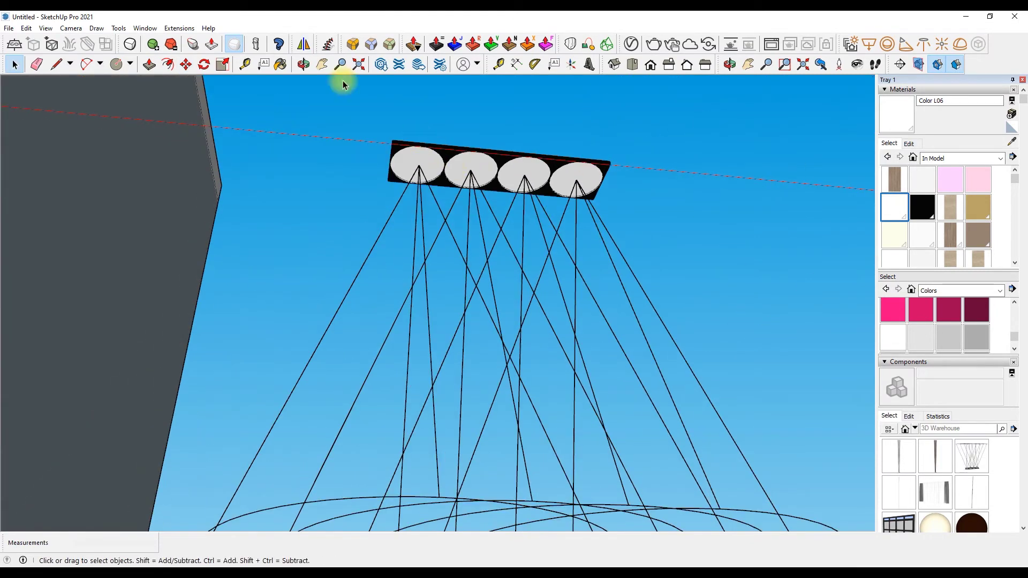
scroll(322, 241, "down", 3)
left_click(376, 344)
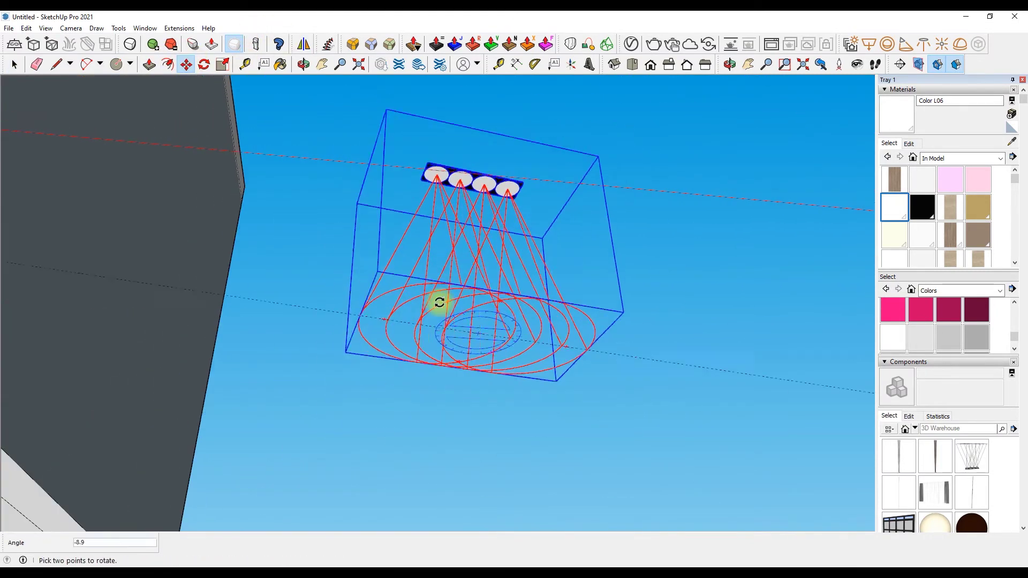
left_click(487, 307)
Move the lamp up near the ceiling
scroll(472, 136, "up", 2)
scroll(467, 152, "up", 2)
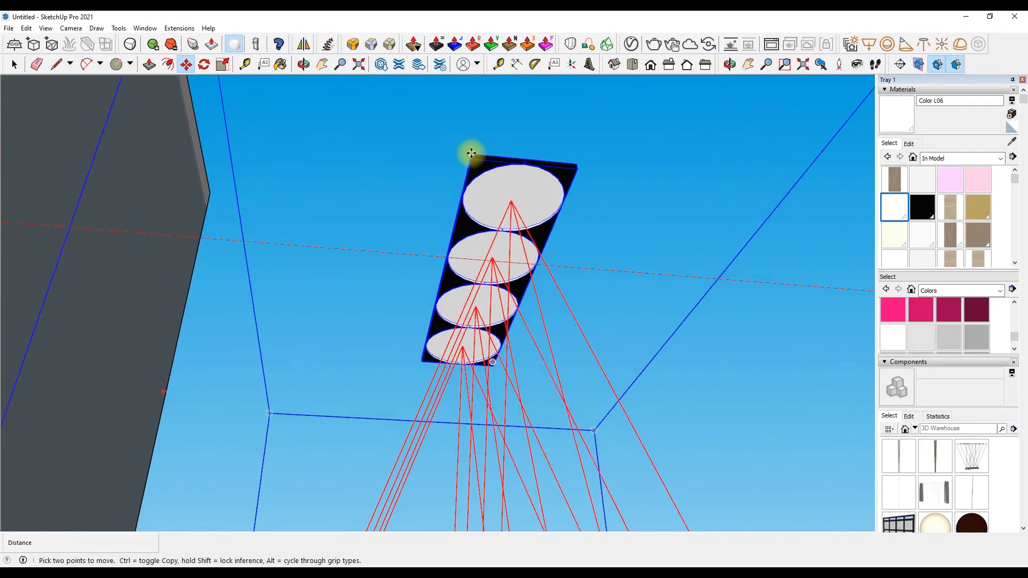
left_click(469, 154)
scroll(469, 154, "down", 3)
scroll(503, 300, "down", 3)
scroll(231, 166, "up", 3)
scroll(252, 179, "up", 2)
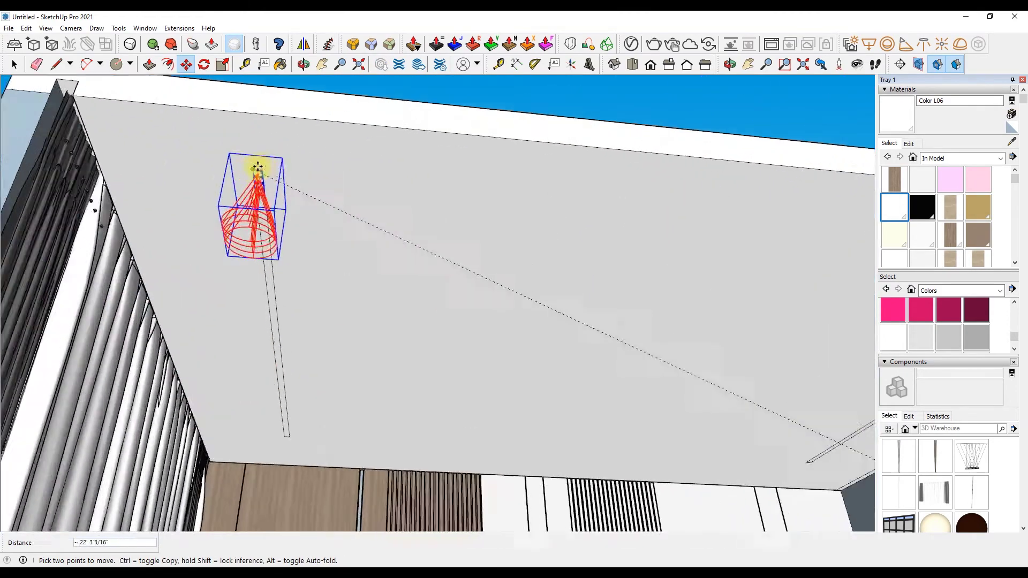
scroll(249, 177, "up", 2)
scroll(247, 177, "up", 1)
Place the pendant lamp at the end of the ceiling rail
left_click(247, 177)
mouse_move(252, 131)
middle_mouse_down("shift")
mouse_move(225, 160)
mouse_move(75, 194)
middle_mouse_up("shift")
left_click(322, 64)
left_click_drag(733, 296, 449, 232)
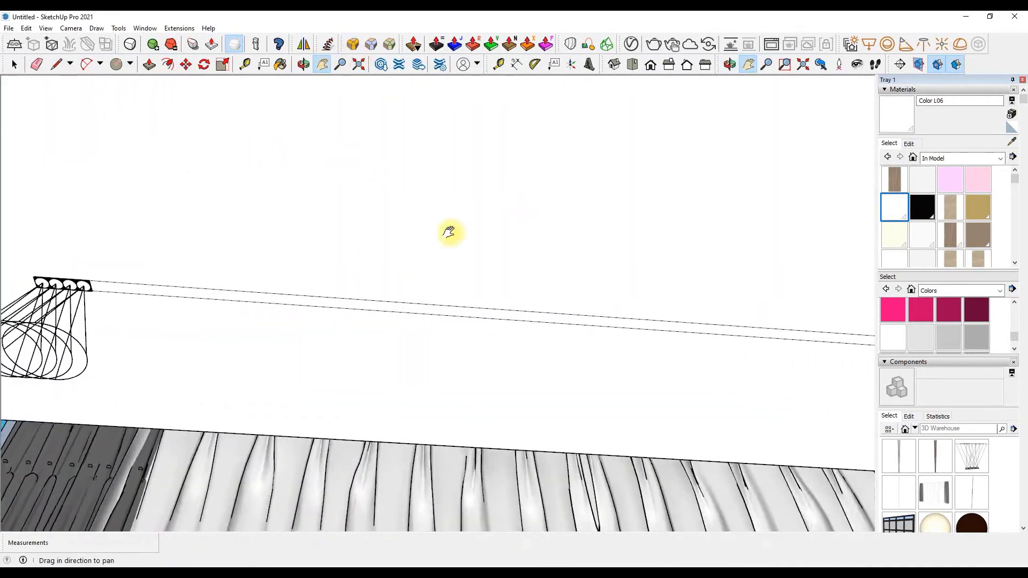
Copy the lamp to the rail's other end
left_click(185, 66)
left_click(159, 243)
key("ctrl")
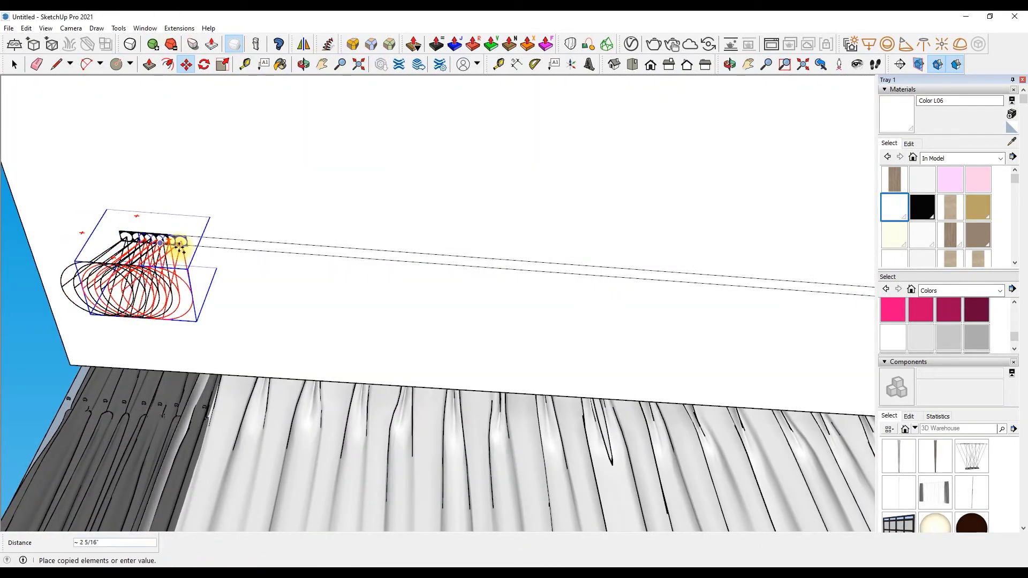
scroll(188, 229, "up", 5)
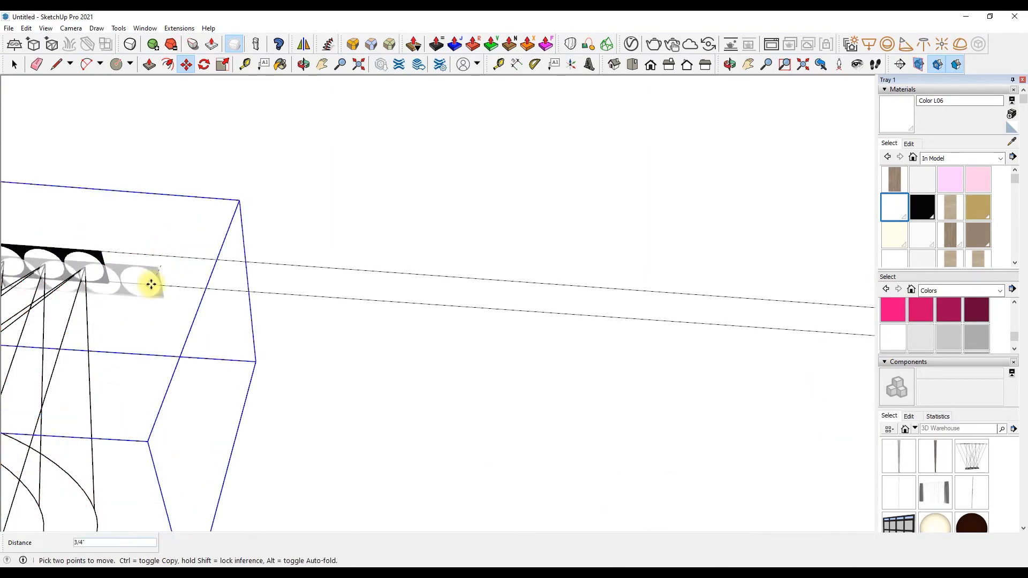
scroll(101, 252, "up", 3)
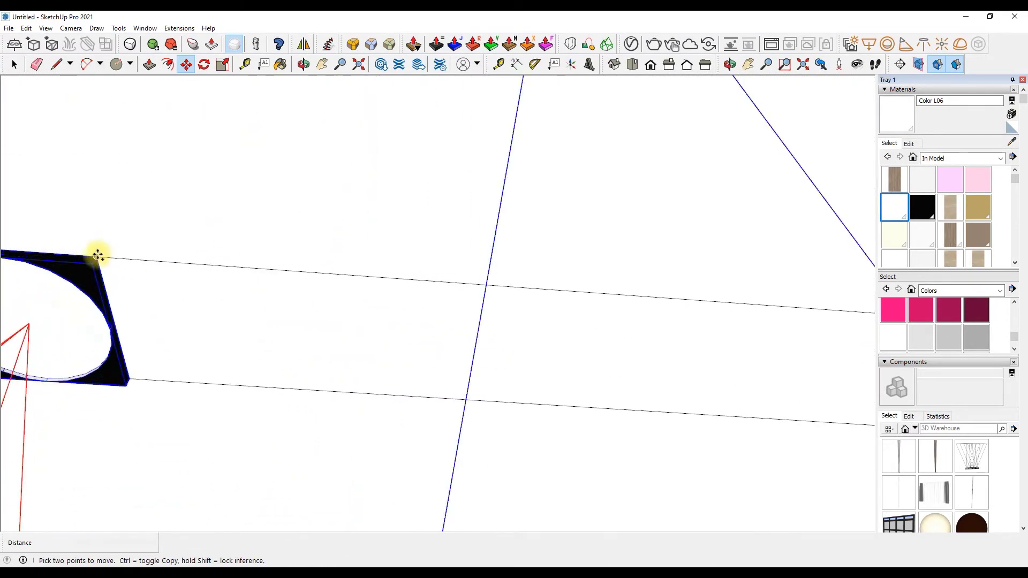
left_click(97, 253)
scroll(118, 265, "down", 6)
scroll(125, 277, "down", 3)
scroll(696, 313, "up", 3)
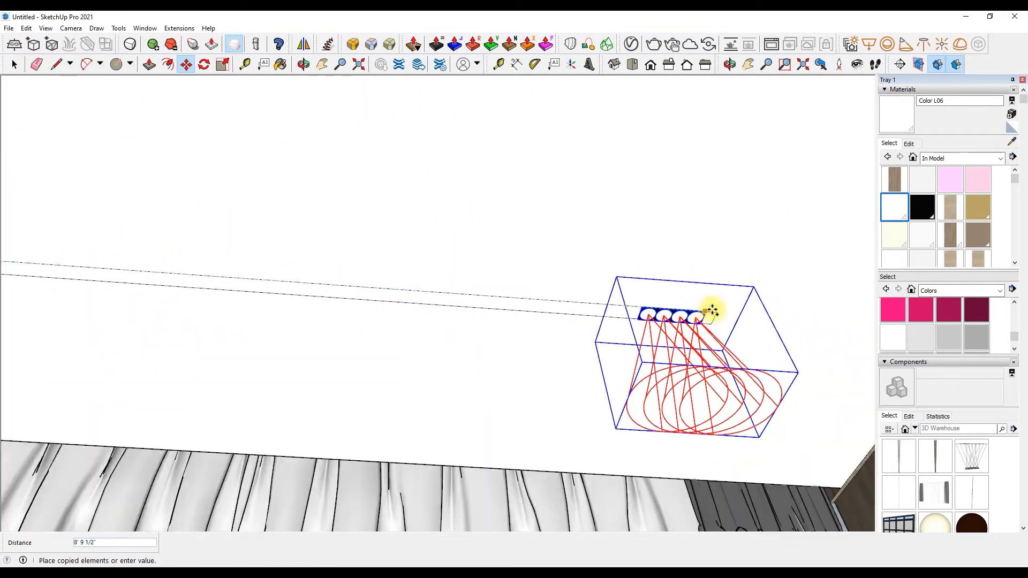
left_click(688, 313)
Copy a third lamp midway along the rail
scroll(667, 319, "up", 3)
left_click(668, 319)
scroll(668, 319, "down", 3)
scroll(585, 310, "down", 2)
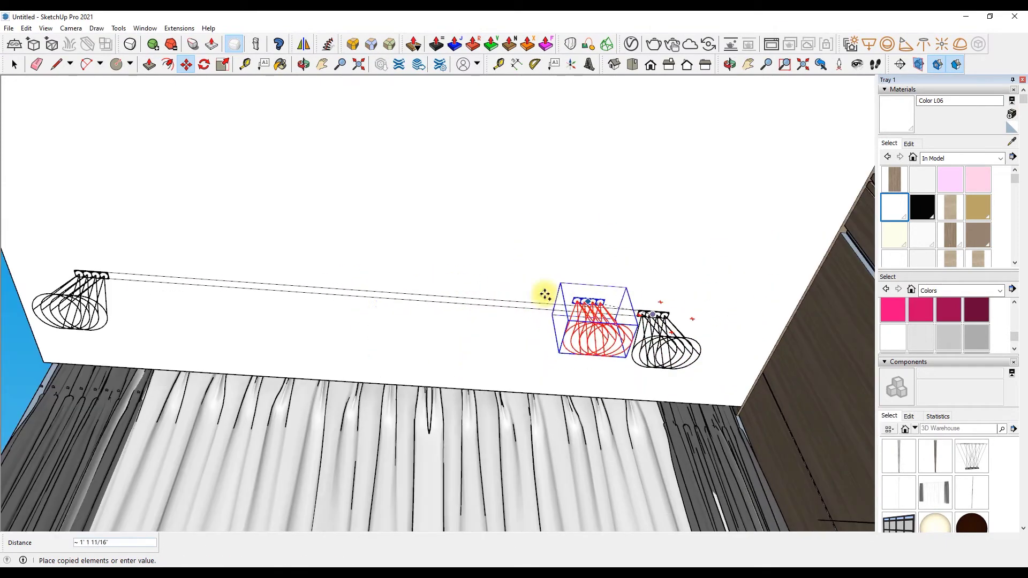
scroll(379, 293, "up", 2)
left_click(379, 293)
scroll(408, 292, "up", 3)
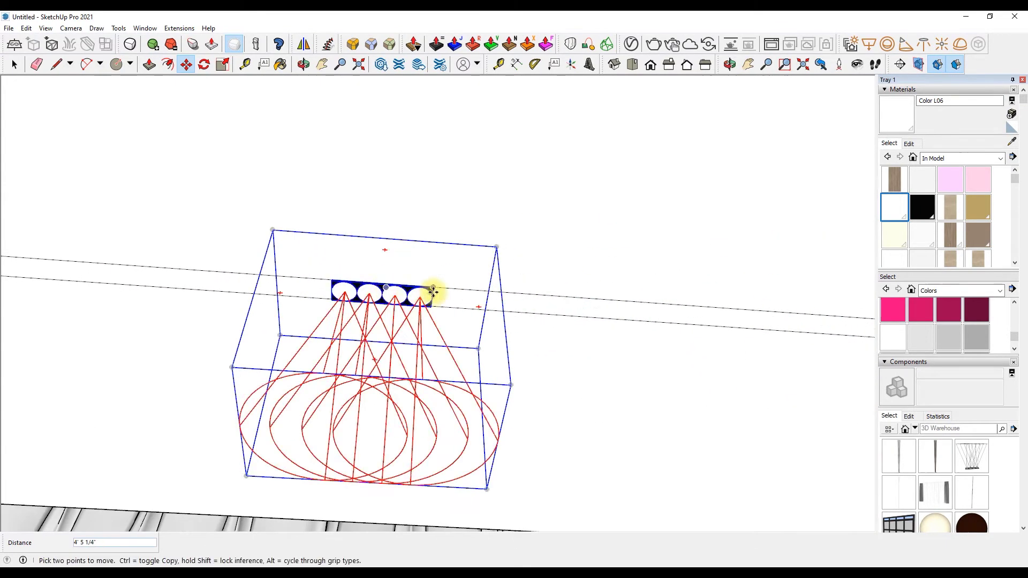
scroll(375, 214, "down", 4)
key("space")
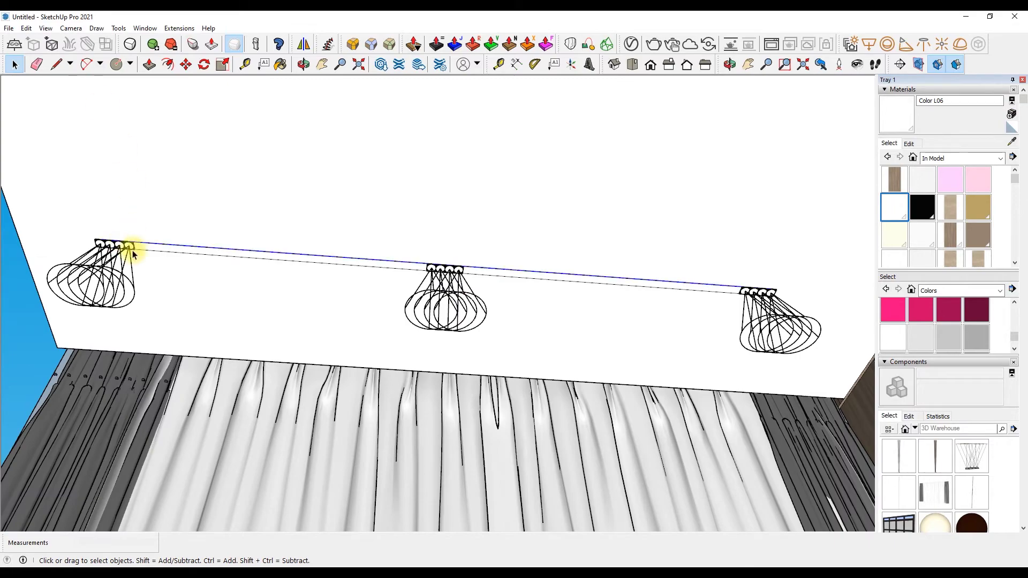
Select the left, middle and right rail lamps
left_click(133, 254)
left_click(442, 294, "shift")
left_click(789, 318, "shift")
mouse_move(324, 123)
left_mouse_down()
mouse_move(482, 218)
mouse_move(500, 271)
left_mouse_up()
Copy the three lamps to the opposite side of the ceiling
key("space")
left_click(185, 65)
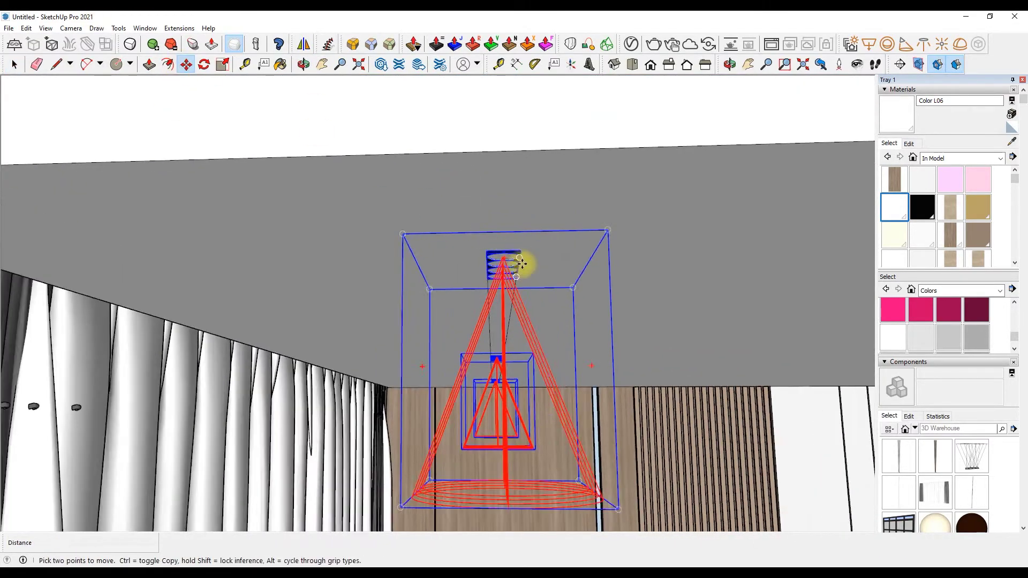
scroll(522, 263, "up", 2)
left_click(464, 248)
key("ctrl")
scroll(257, 252, "down", 3)
scroll(259, 251, "down", 2)
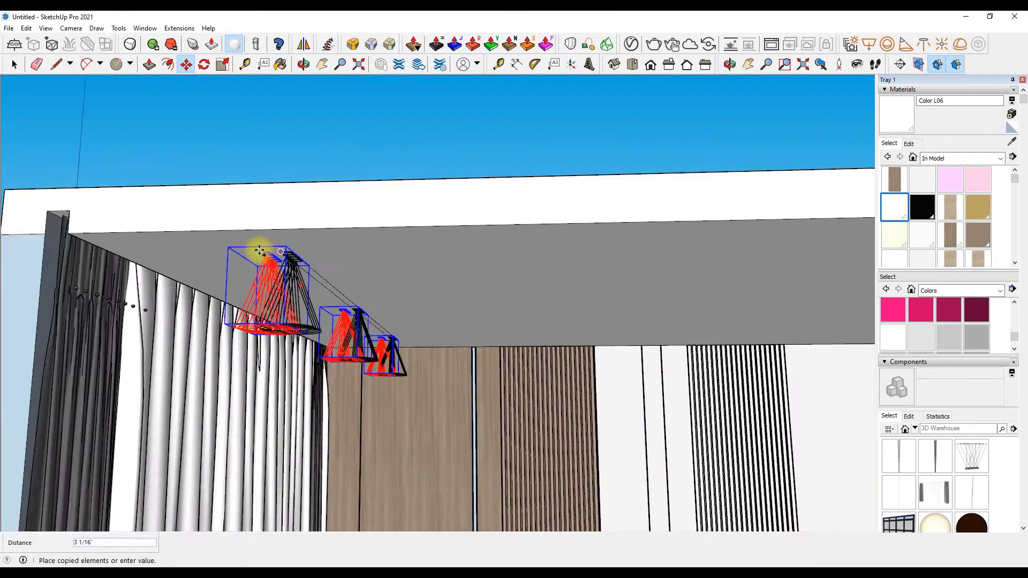
scroll(259, 251, "down", 2)
scroll(636, 232, "up", 2)
scroll(640, 225, "up", 2)
left_click(644, 212)
Pick the black Color M09 material for the ceiling track
key("space")
scroll(631, 142, "down", 2)
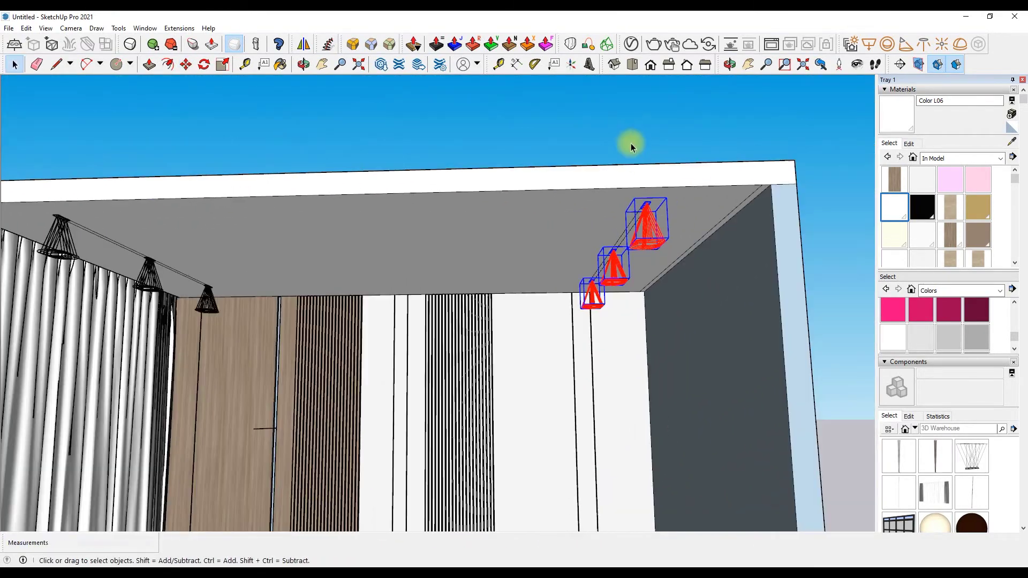
left_click(927, 211)
scroll(616, 264, "up", 2)
Paint the right and left ceiling lamp rails with black Color M09
scroll(597, 183, "up", 2)
left_click(544, 326)
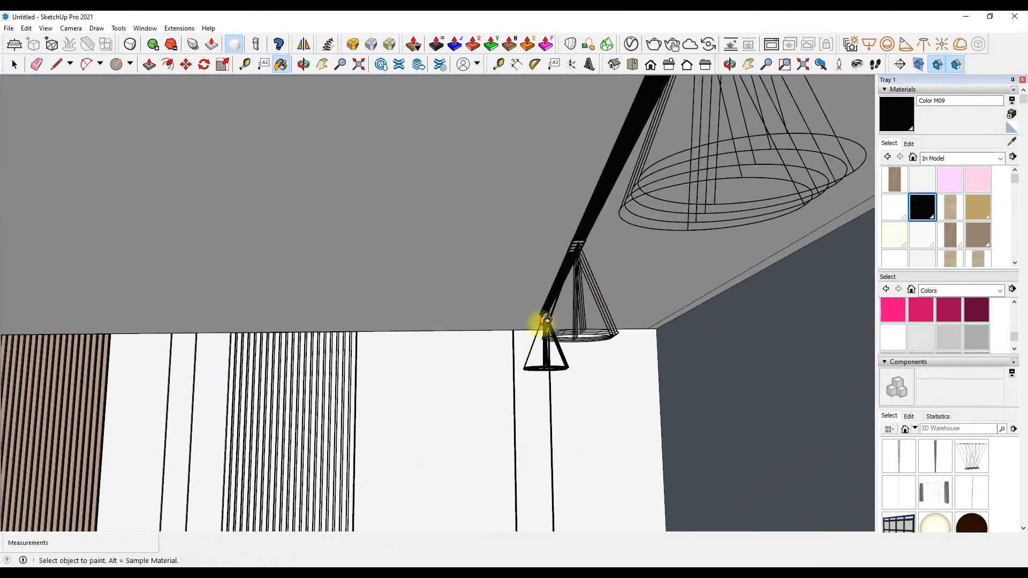
scroll(617, 287, "down", 2)
scroll(615, 288, "down", 2)
scroll(137, 263, "up", 2)
scroll(187, 241, "up", 2)
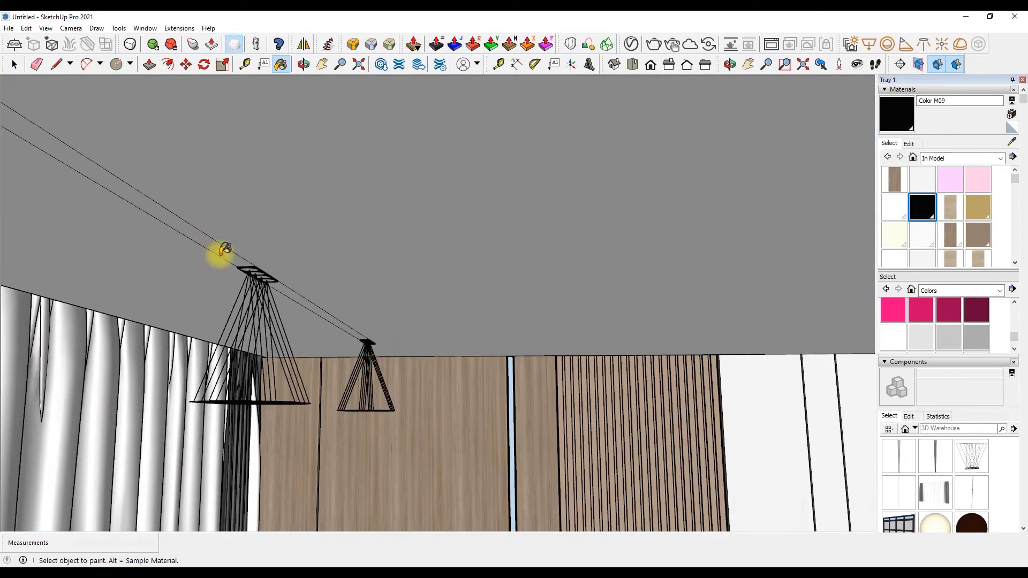
left_click(218, 249)
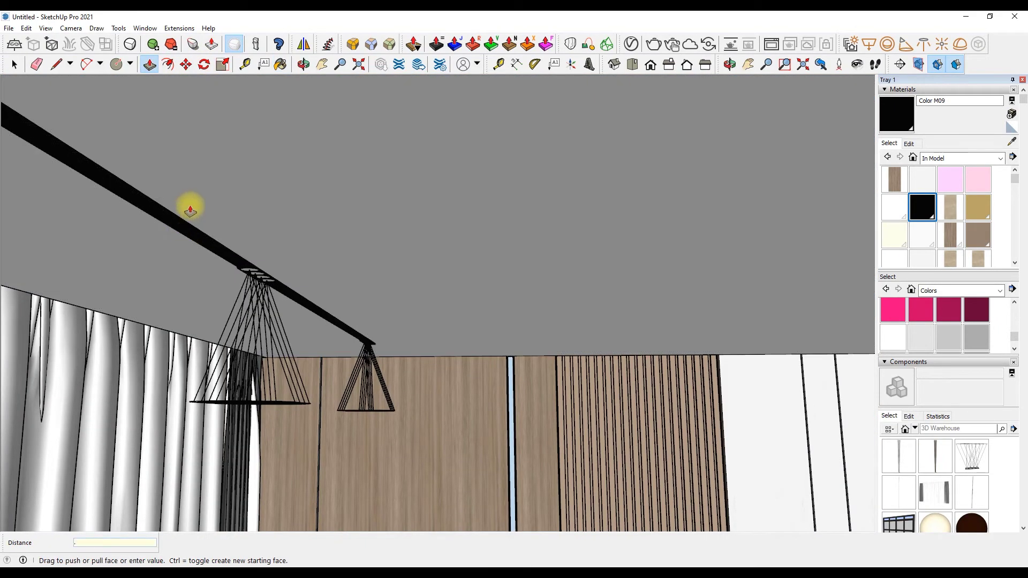
scroll(198, 227, "down", 2)
scroll(202, 233, "down", 2)
scroll(475, 211, "up", 3)
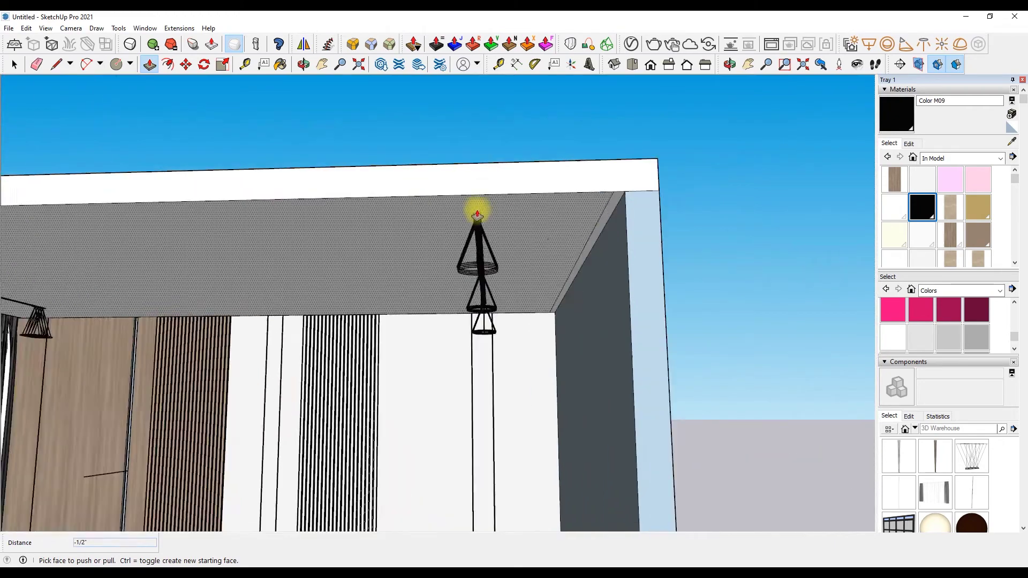
scroll(479, 299, "up", 2)
scroll(493, 287, "up", 2)
Select the lamp's triangular shade, then its cone shade
key("space")
left_click(482, 339)
scroll(482, 339, "down", 2)
scroll(489, 344, "up", 2)
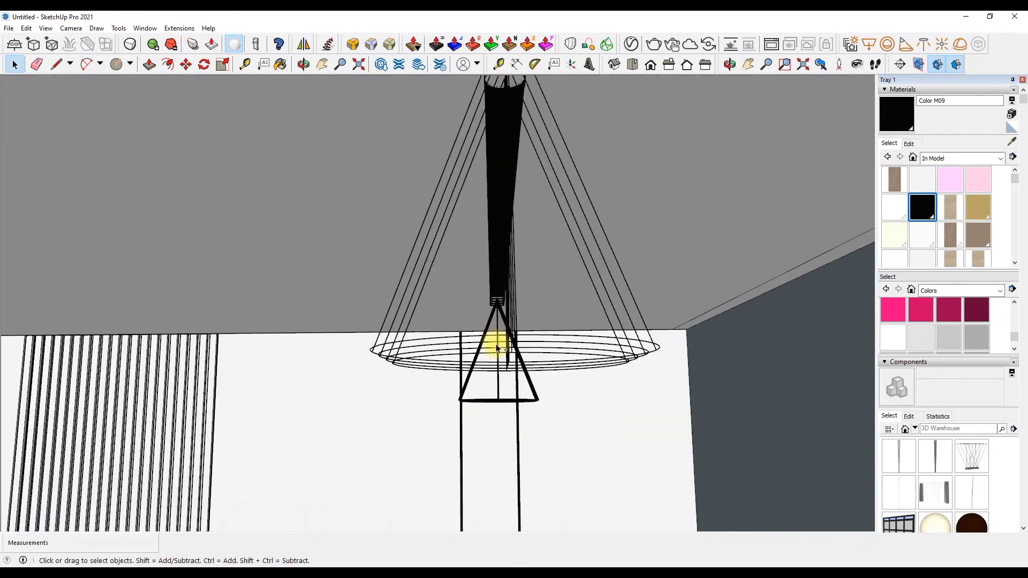
scroll(487, 346, "down", 3)
scroll(557, 356, "down", 2)
scroll(424, 264, "up", 3)
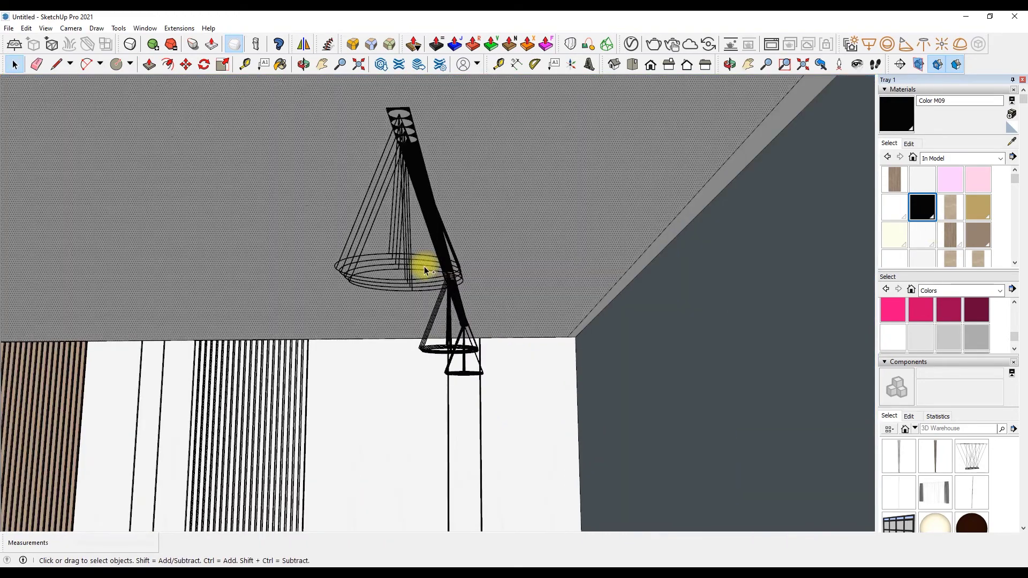
scroll(433, 352, "up", 2)
left_click(426, 356)
scroll(459, 386, "up", 2)
scroll(452, 362, "up", 1)
scroll(588, 359, "down", 3)
scroll(289, 369, "down", 3)
scroll(278, 322, "up", 2)
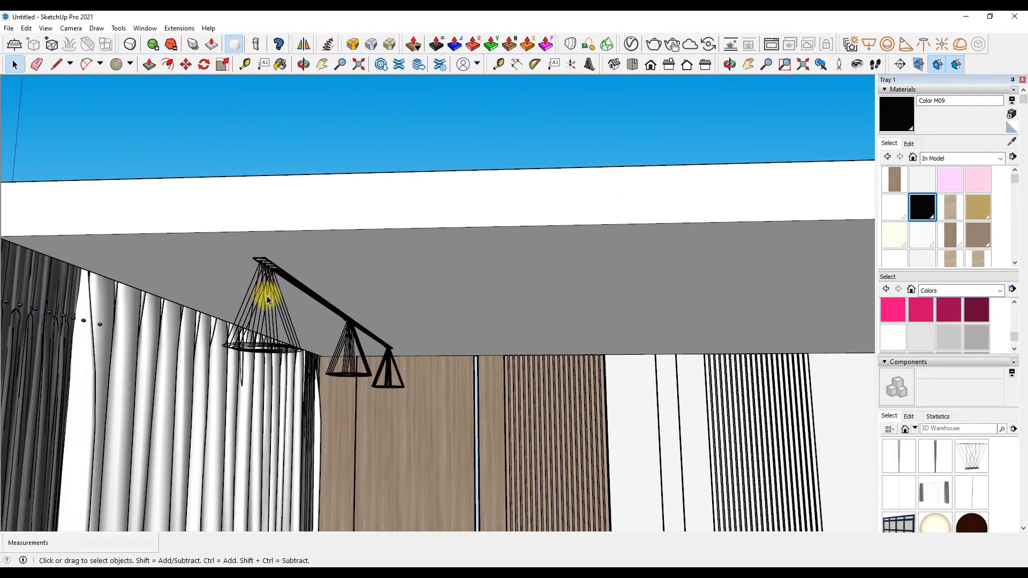
scroll(282, 287, "up", 2)
scroll(291, 291, "up", 1)
scroll(205, 349, "down", 3)
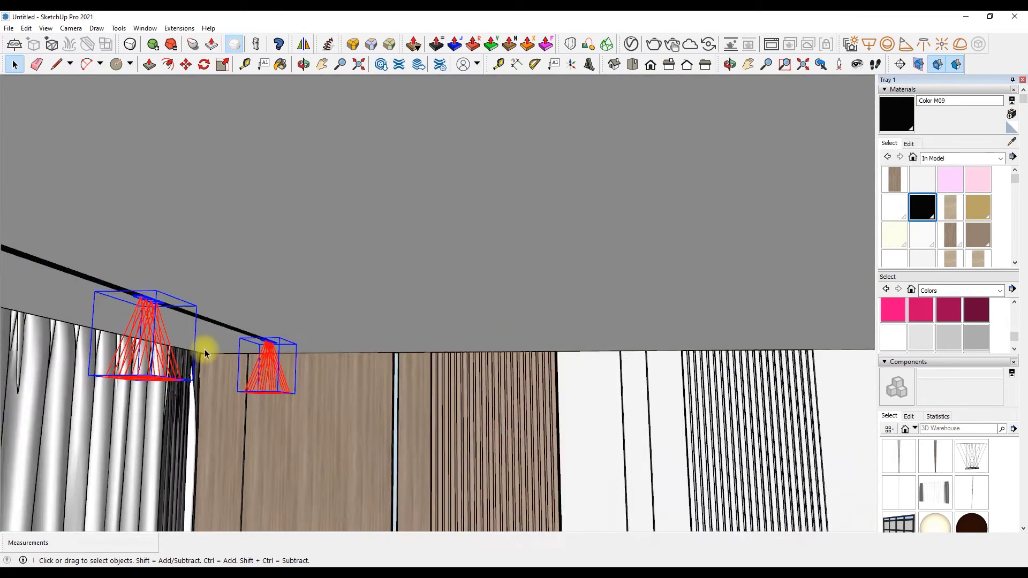
scroll(537, 344, "down", 3)
scroll(560, 326, "up", 3)
scroll(554, 332, "up", 2)
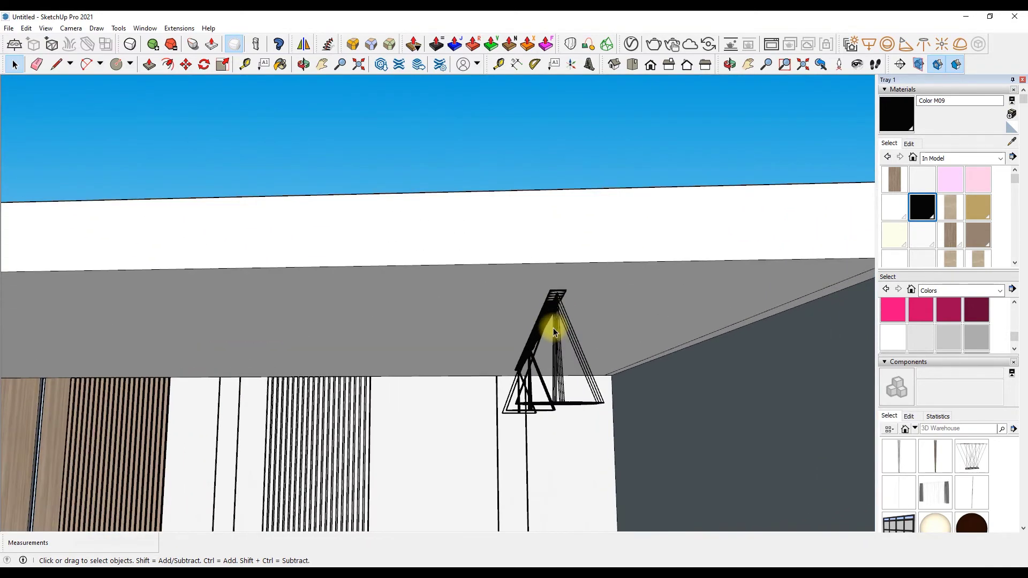
scroll(554, 332, "down", 5)
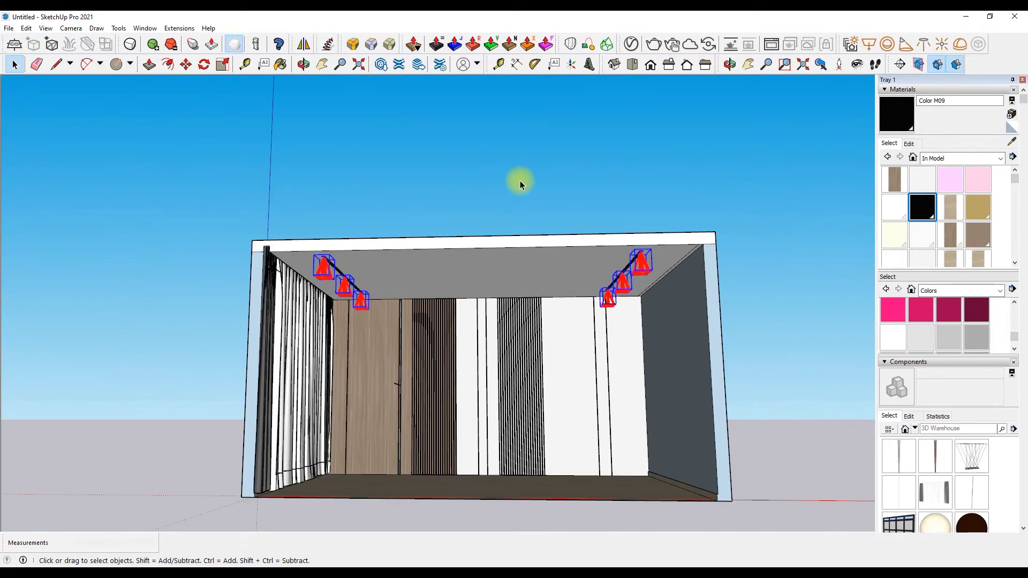
Switch to Front view to check the hanging lamps
left_click(650, 64)
scroll(415, 286, "up", 3)
scroll(415, 287, "up", 1)
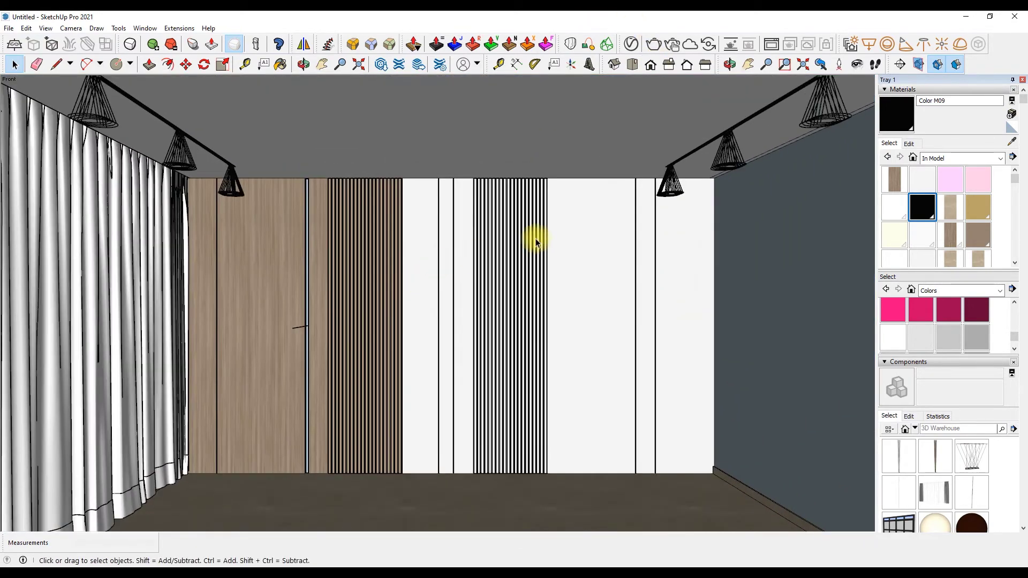
In the V-Ray Asset Editor, set the Spot Light's cone angle to 80 and penumbra to 2
left_click(631, 44)
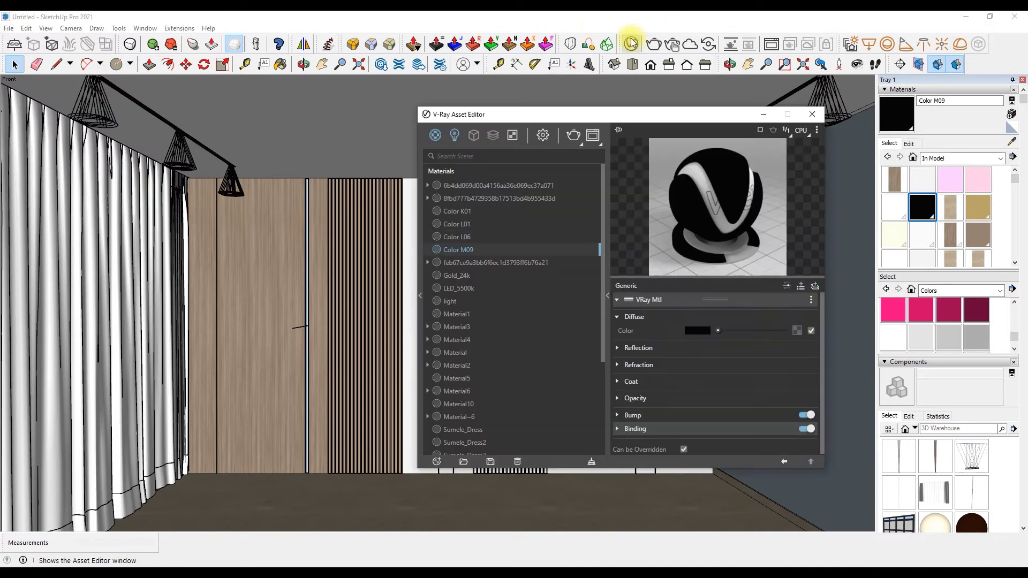
left_click(455, 135)
left_click(482, 199)
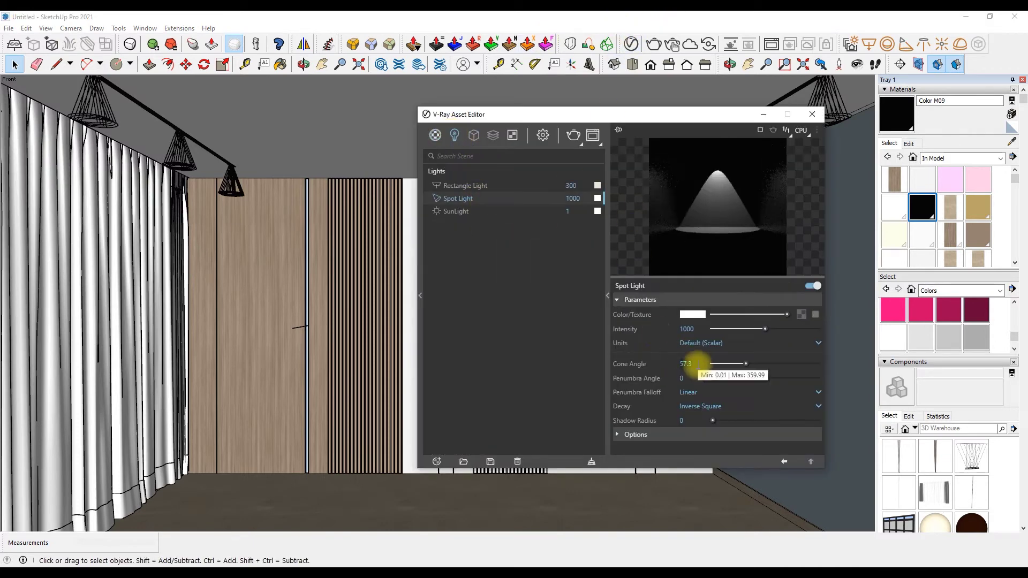
left_click_drag(746, 364, 726, 363)
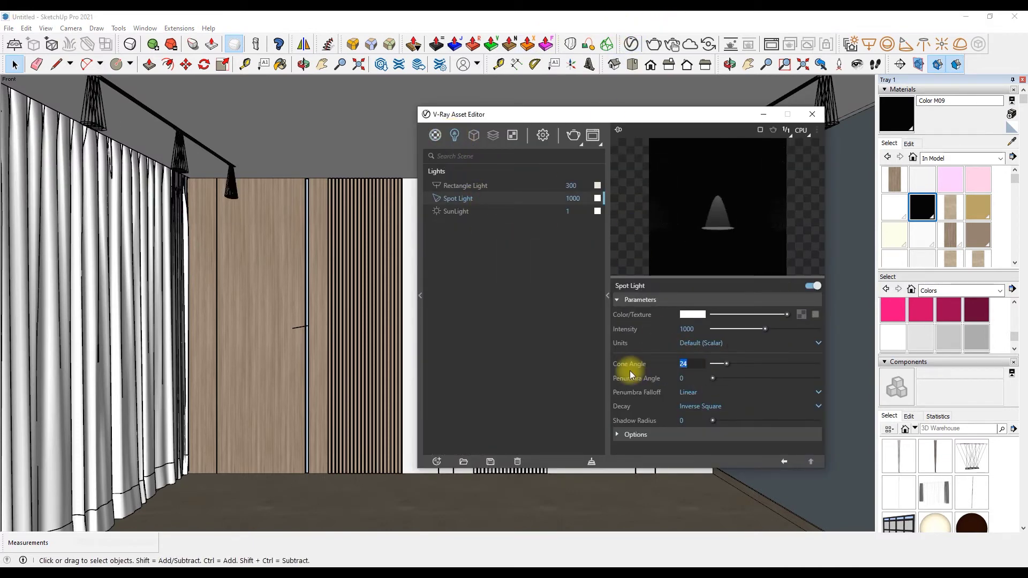
type("3")
key("Return")
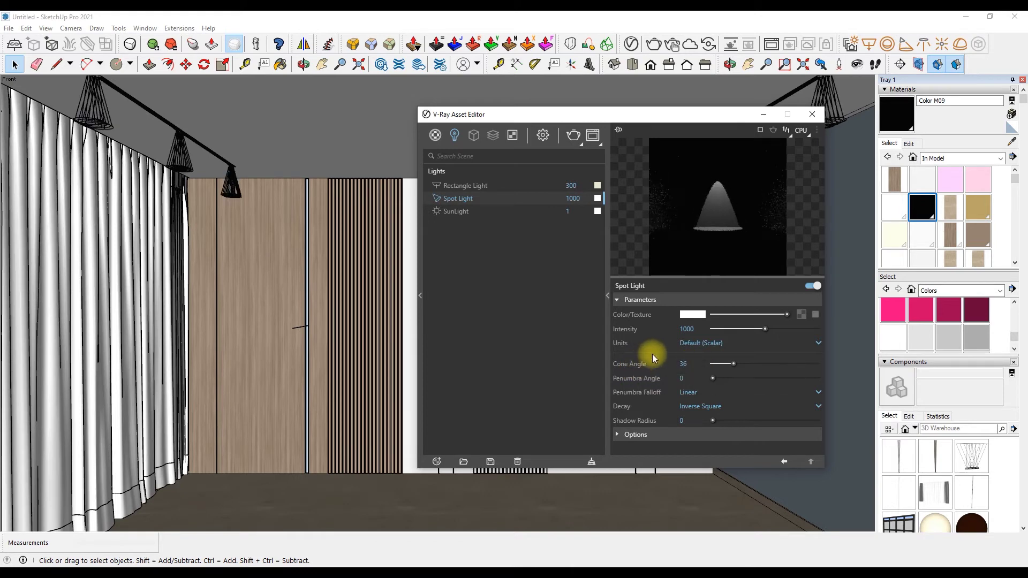
key("Return")
mouse_move(710, 377)
left_mouse_down()
mouse_move(725, 378)
mouse_move(706, 376)
left_mouse_up()
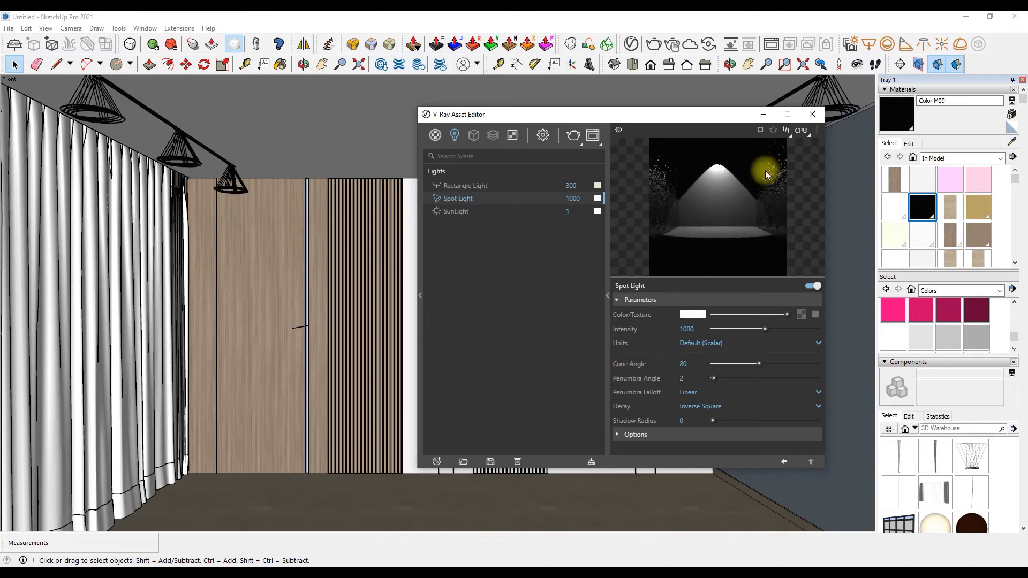
Set the Spot Light's units to Luminous Power and its shadow radius to 1
left_click(812, 114)
left_click(631, 44)
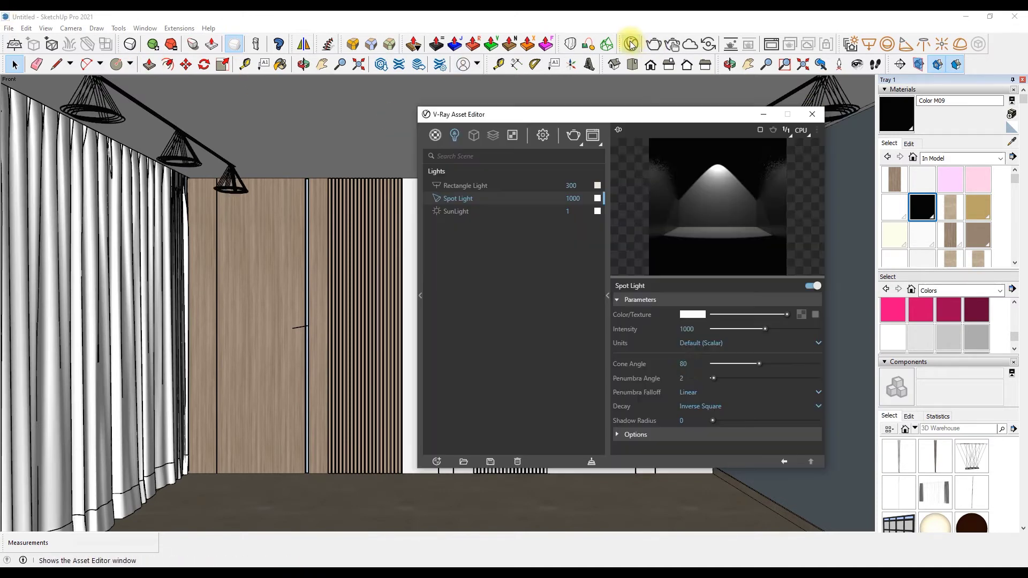
left_click(692, 345)
left_click(691, 410)
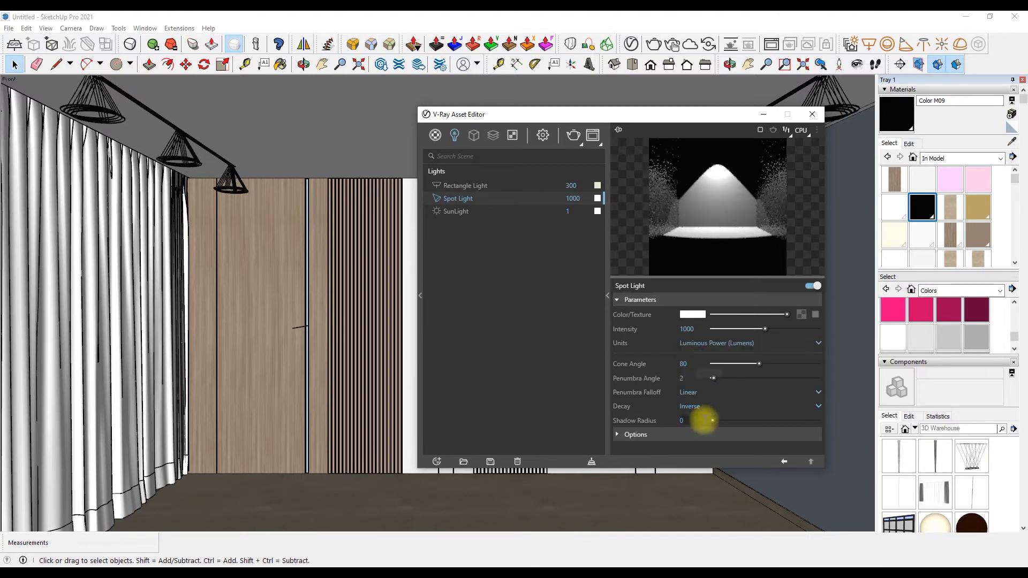
left_click(719, 419)
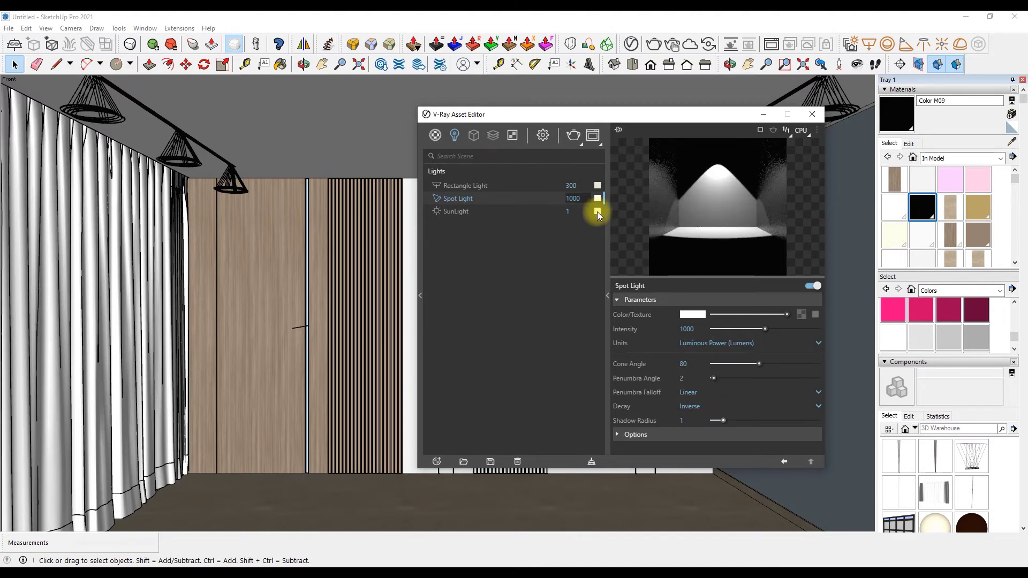
Give the Spot Light a pale warm yellow colour
left_click(688, 317)
left_click(410, 368)
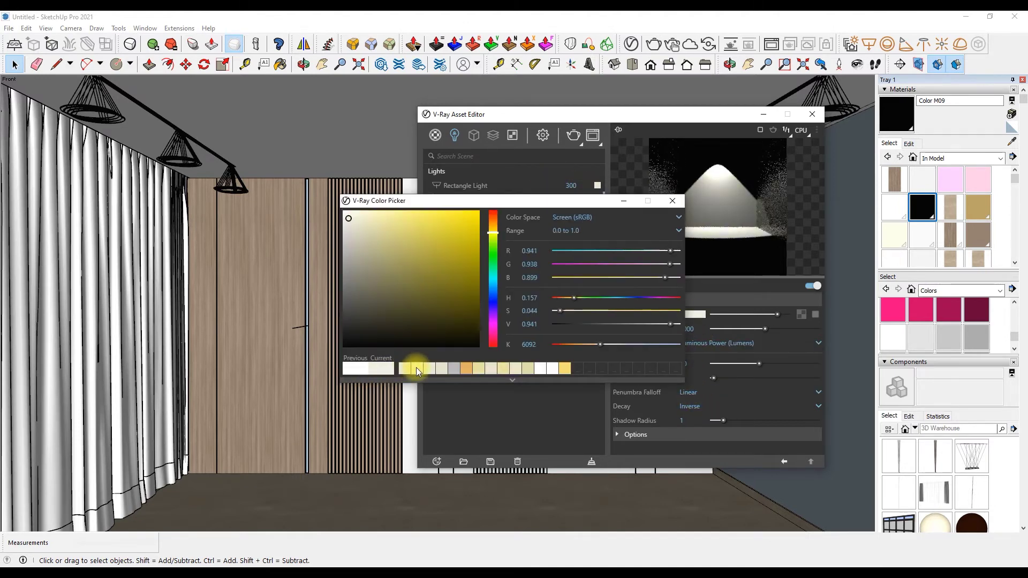
left_click(491, 368)
left_click(672, 201)
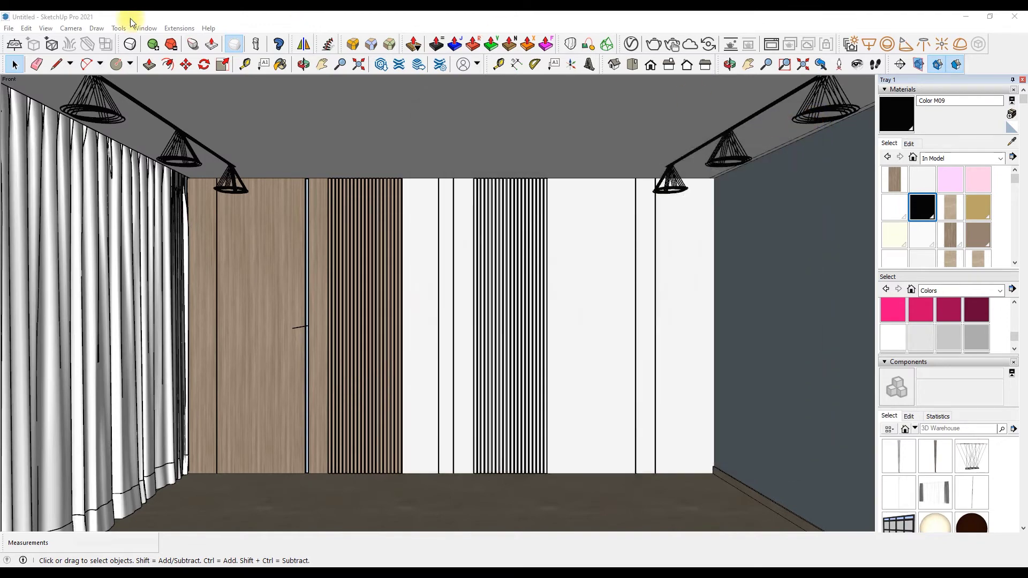
Start a guide line at the back wall's wall-ceiling corner for the rectangle light
left_click(811, 120)
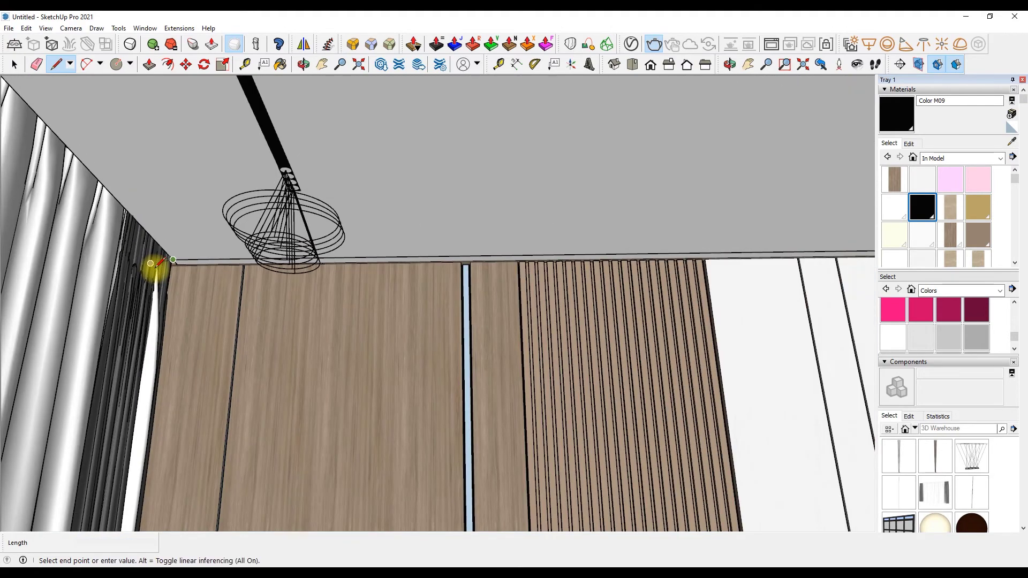
left_click(152, 265)
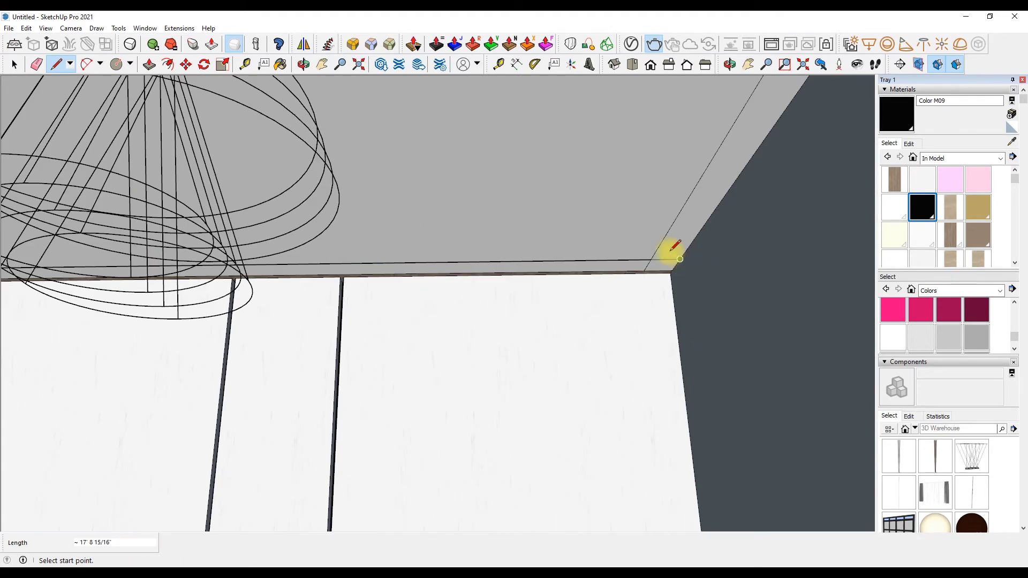
scroll(206, 155, "down", 5)
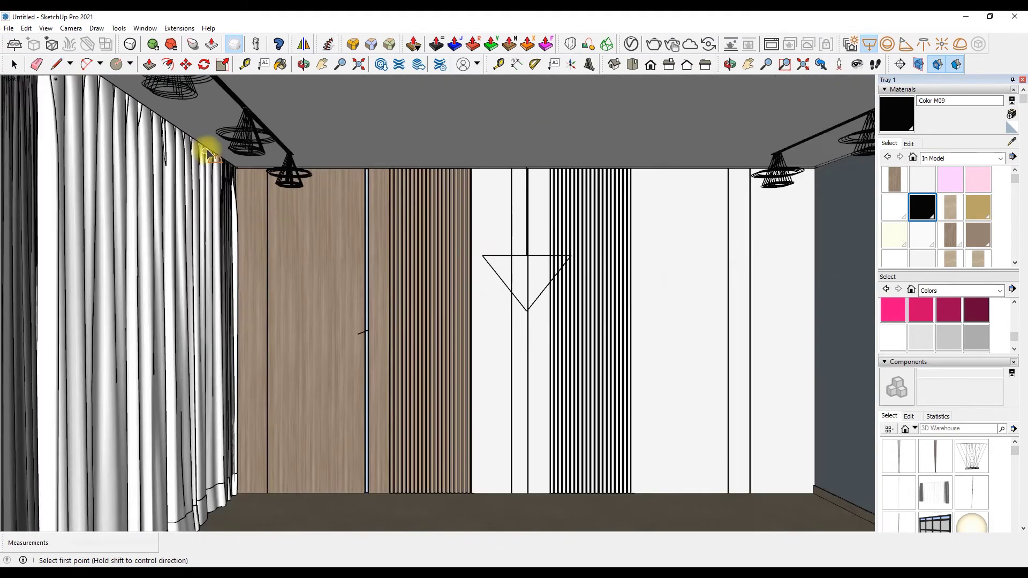
scroll(289, 156, "down", 1)
scroll(428, 145, "down", 1)
left_click(627, 44)
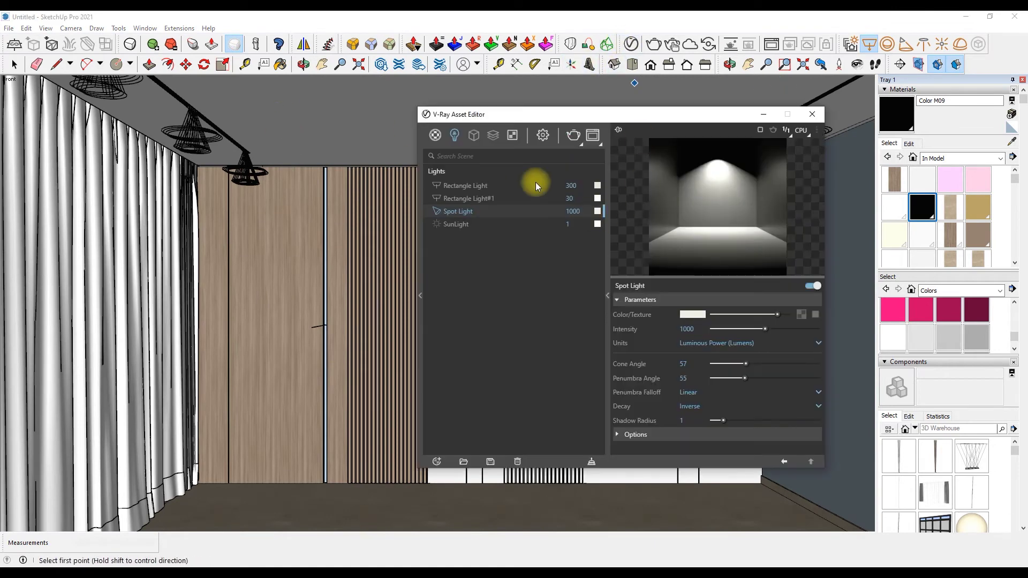
Set Rectangle Light#1 to intensity 300 with a warm orange colour
double_click(571, 198)
left_click(597, 198)
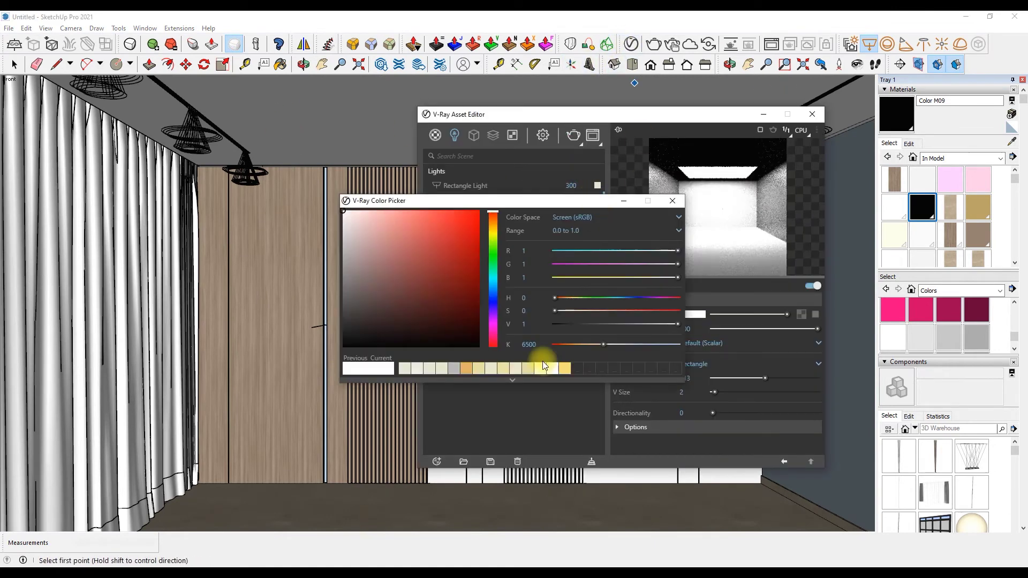
left_click(463, 373)
left_click(706, 349)
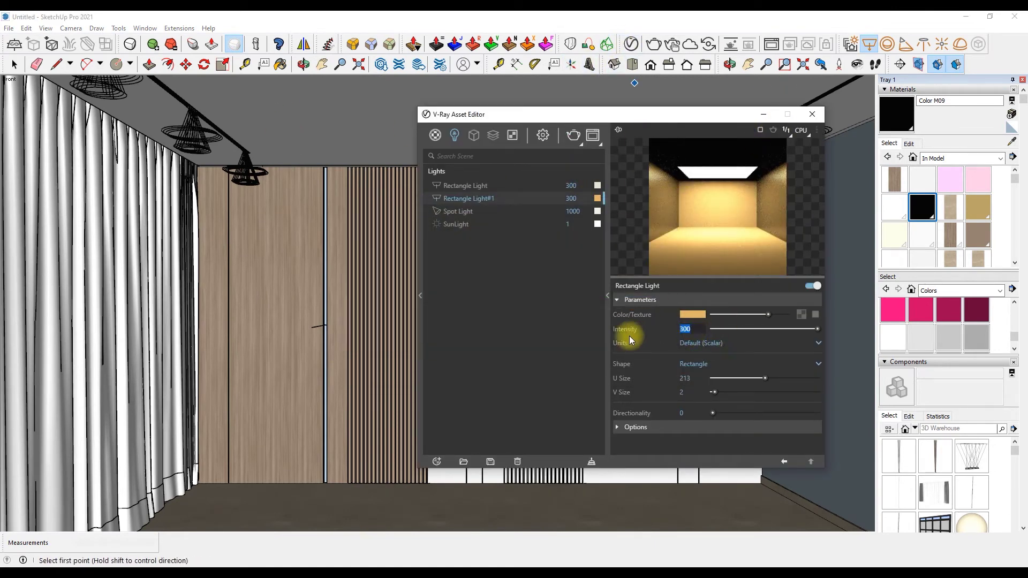
left_click(806, 115)
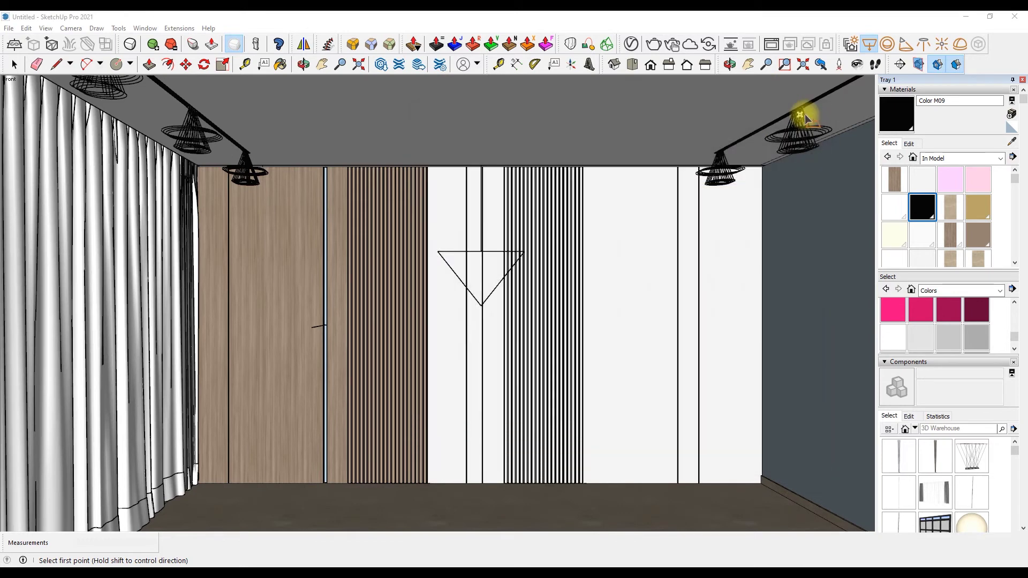
Try the light material on the right wall, then revert it to Default
left_click(926, 234)
left_click(860, 279)
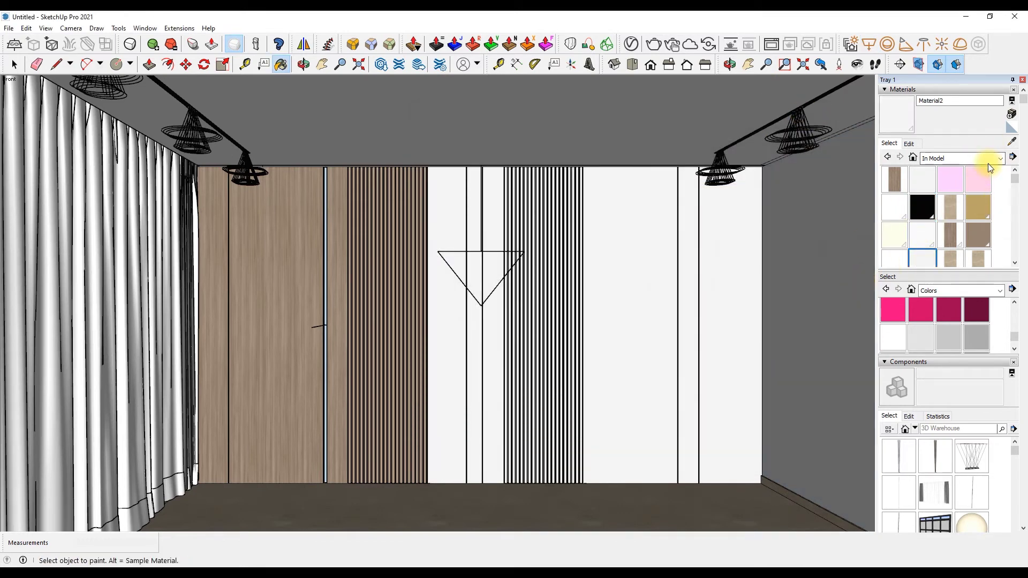
scroll(988, 176, "down", 2)
left_click(893, 337)
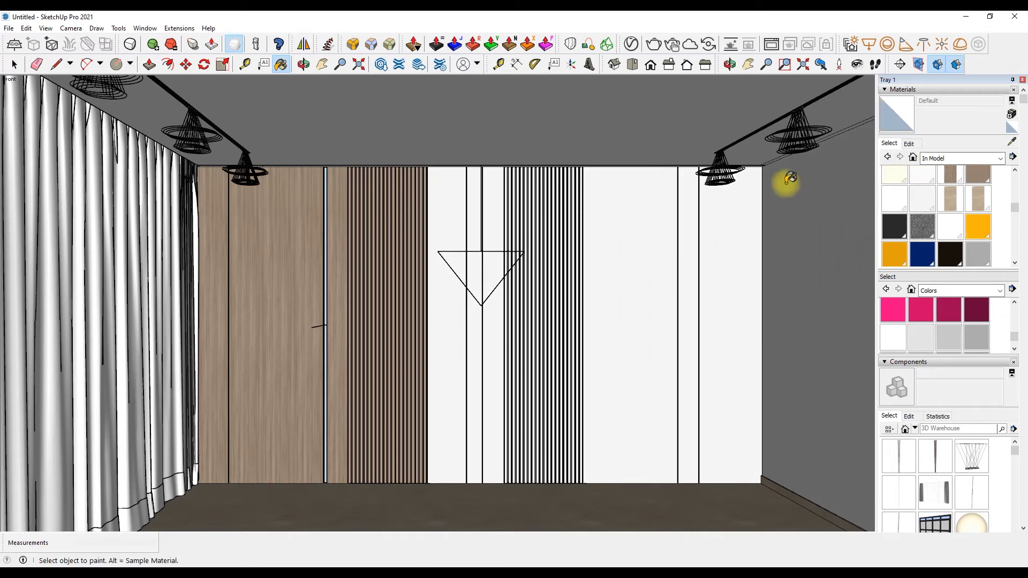
left_click(790, 179)
scroll(773, 137, "up", 2)
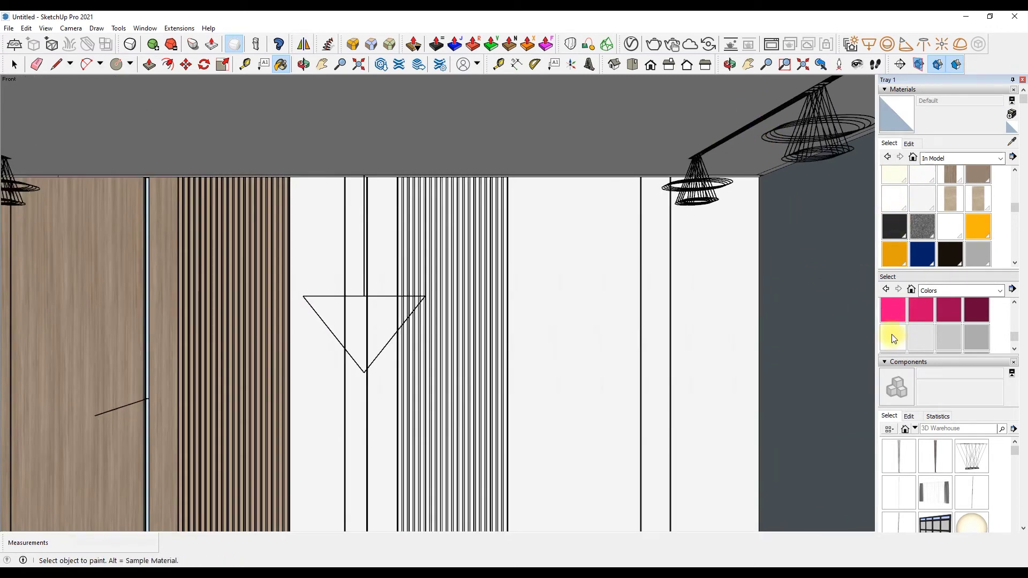
Paint the right wall with white Color M00
left_click(893, 336)
left_click(833, 269)
scroll(776, 153, "up", 2)
scroll(745, 185, "down", 5)
scroll(615, 110, "up", 1)
scroll(625, 133, "up", 1)
scroll(378, 101, "down", 1)
scroll(552, 236, "up", 1)
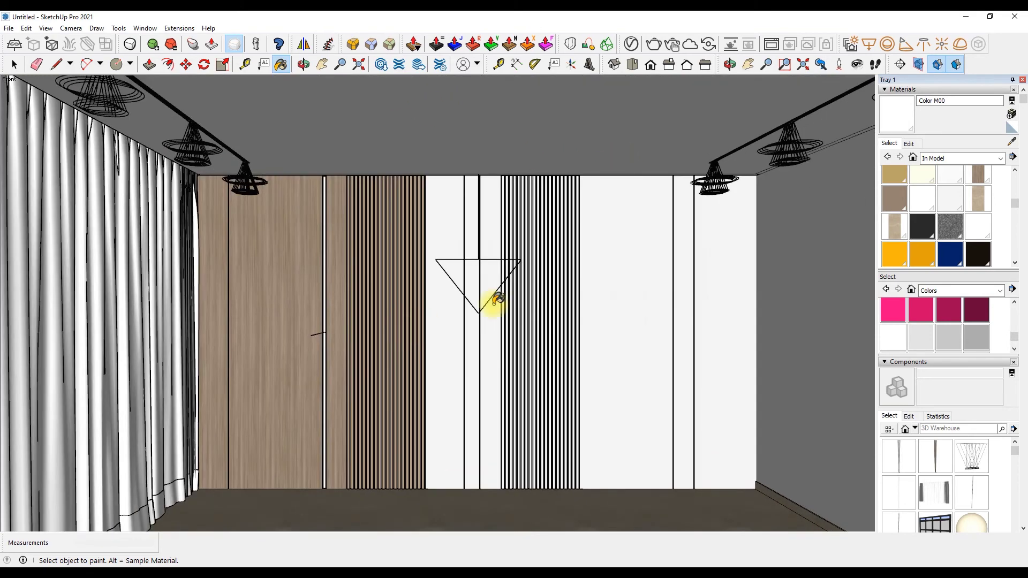
scroll(485, 295, "up", 1)
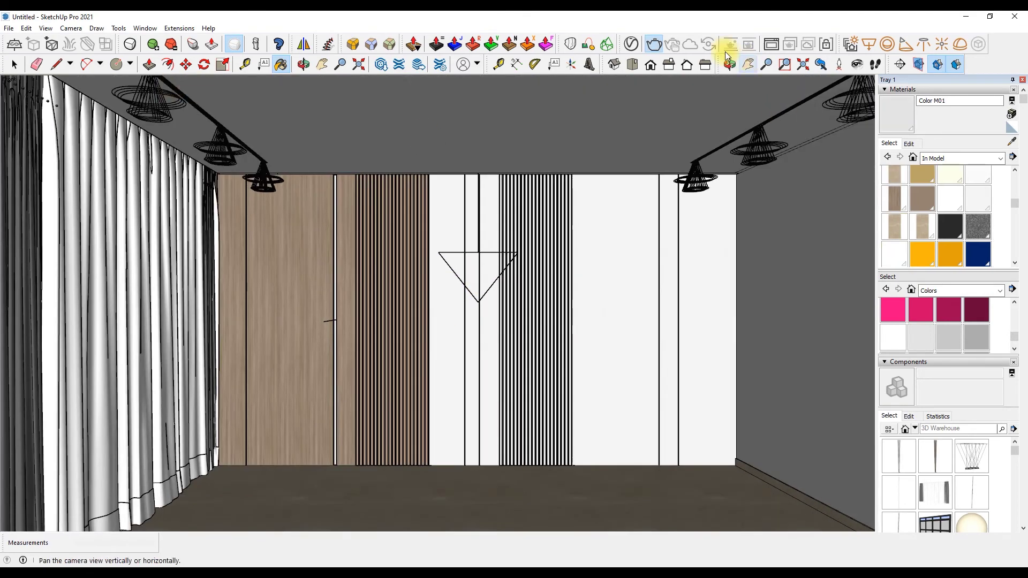
Give Material4 a Coat Amount of 0.09 in the V-Ray material editor
left_click(634, 64)
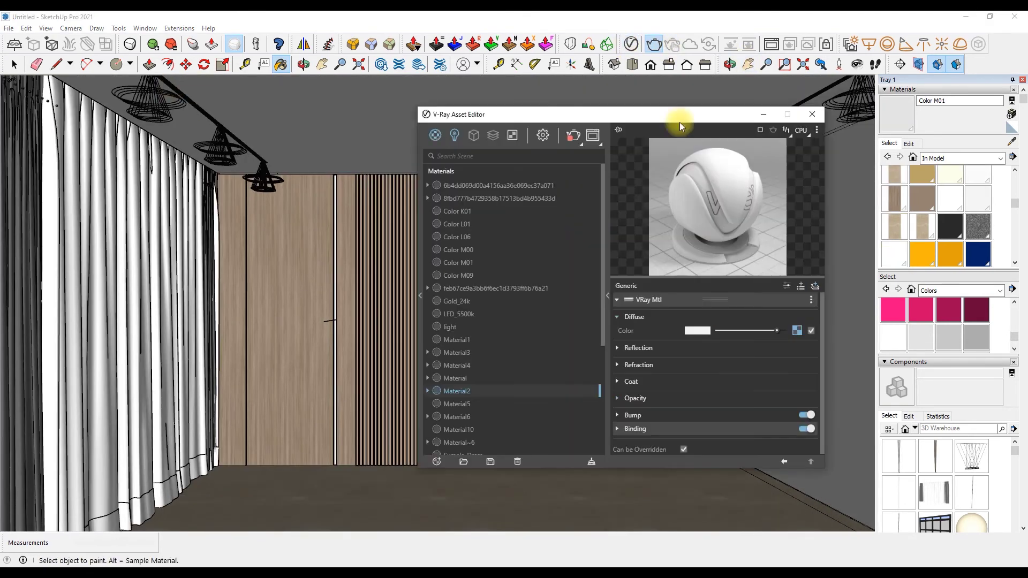
left_click(684, 484, "alt")
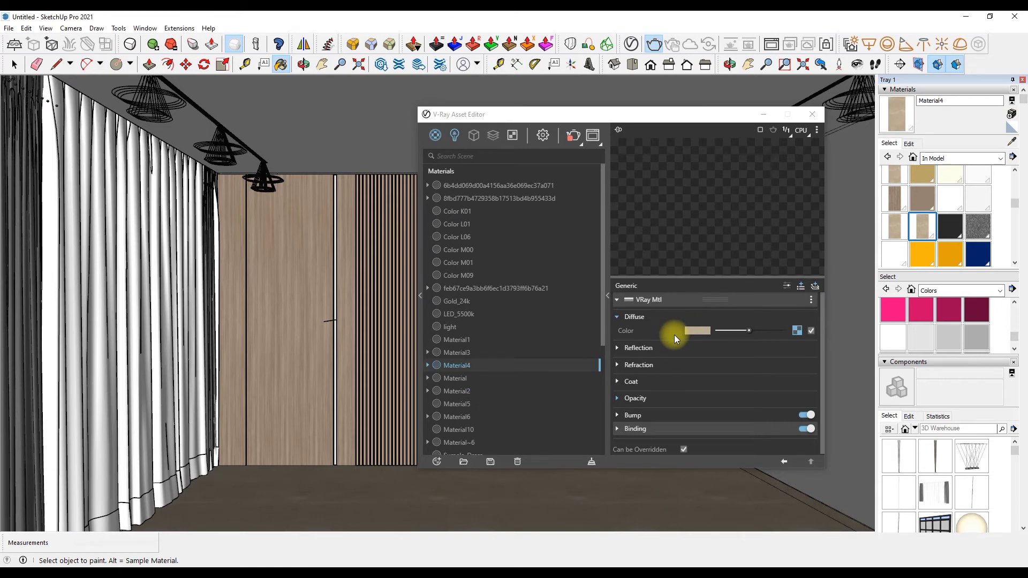
left_click(632, 382)
left_click(722, 396)
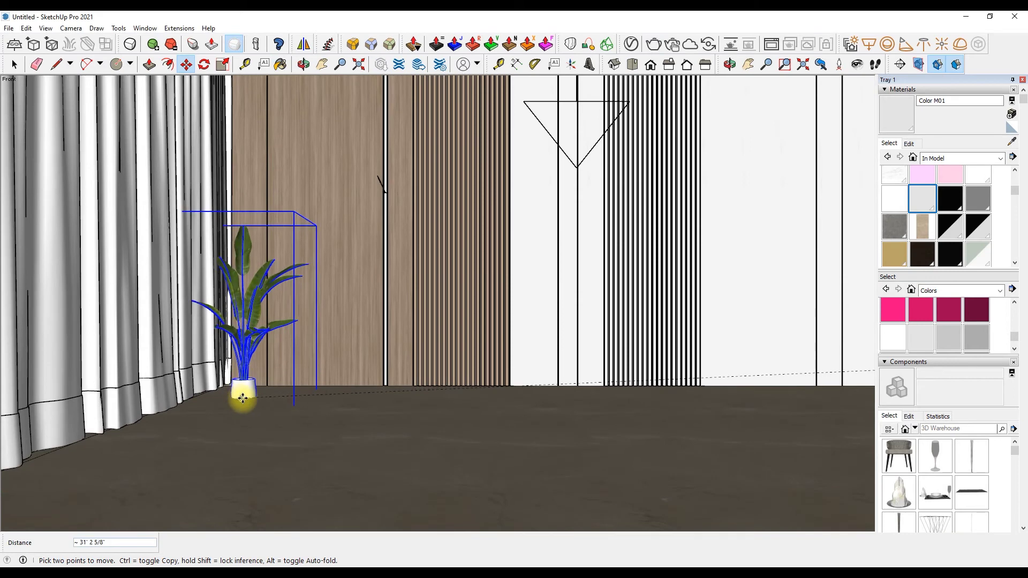
Move the potted plant into the corner beside the curtains
scroll(259, 396, "up", 2)
scroll(262, 428, "up", 3)
key("space")
left_click_drag(308, 147, 152, 393)
key("space")
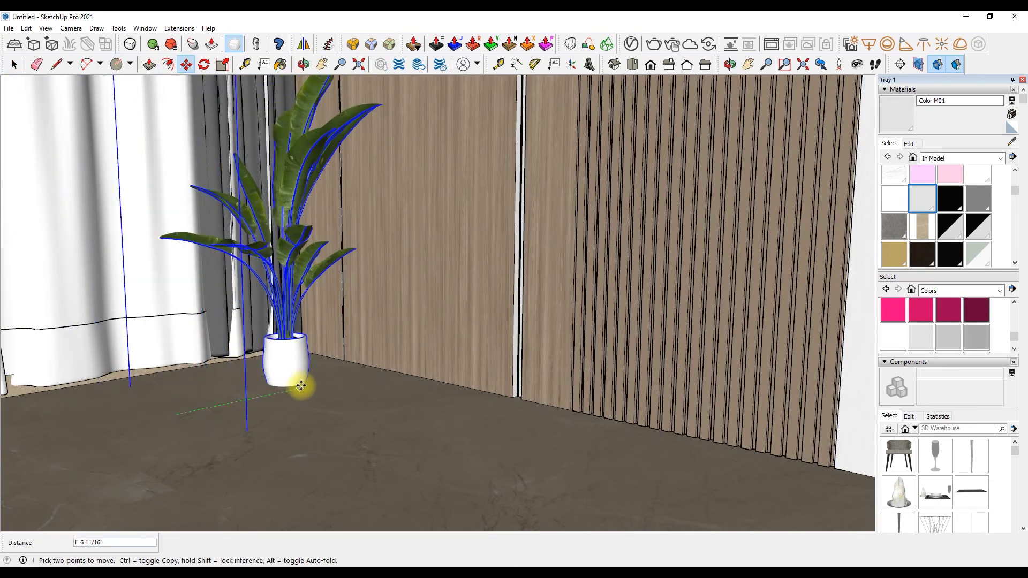
left_click(299, 384)
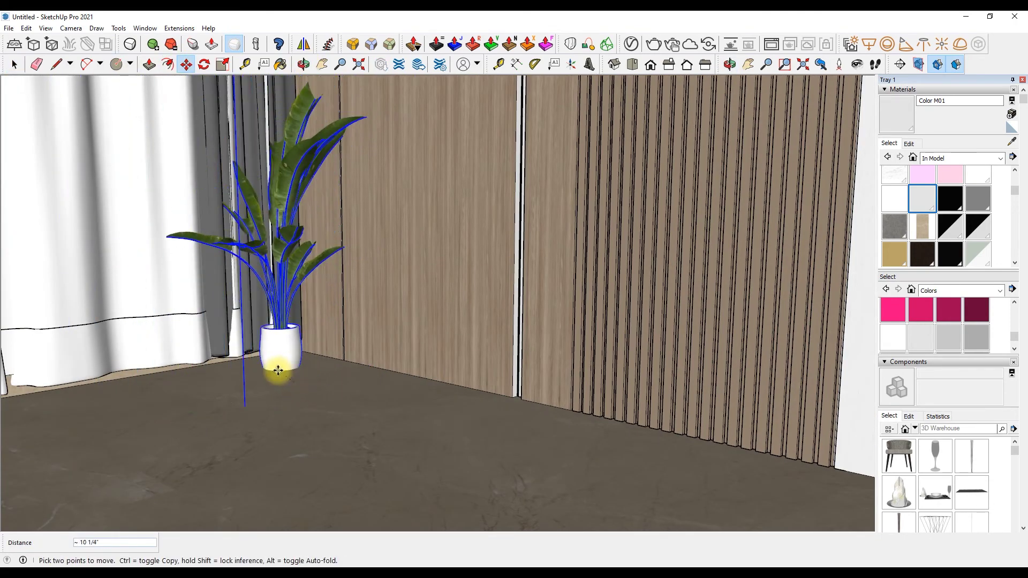
left_click(283, 381)
Scale the plant up by about 1.16
left_click(304, 64)
left_click_drag(316, 128, 367, 191)
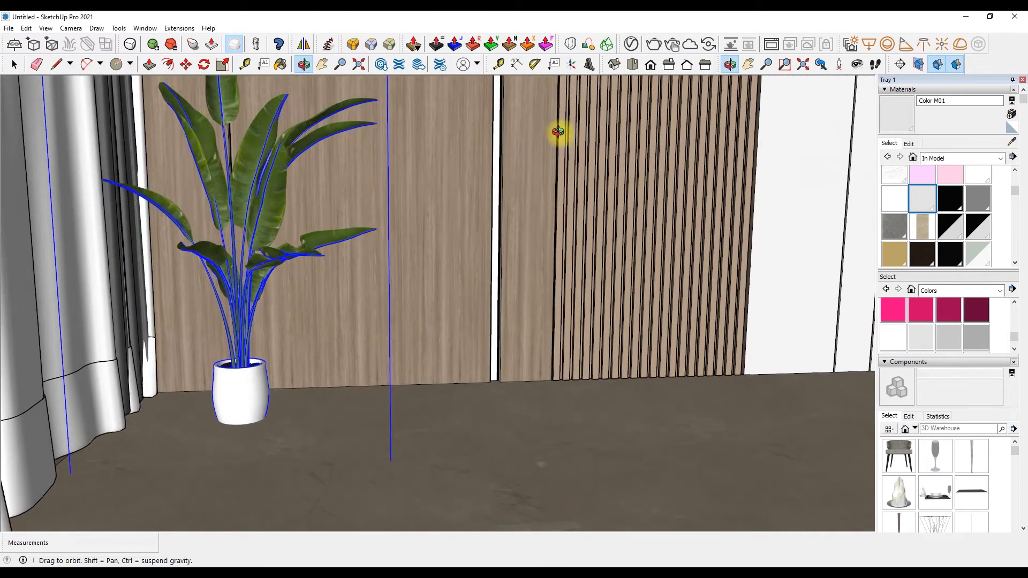
key("space")
scroll(448, 206, "down", 2)
left_click(673, 72)
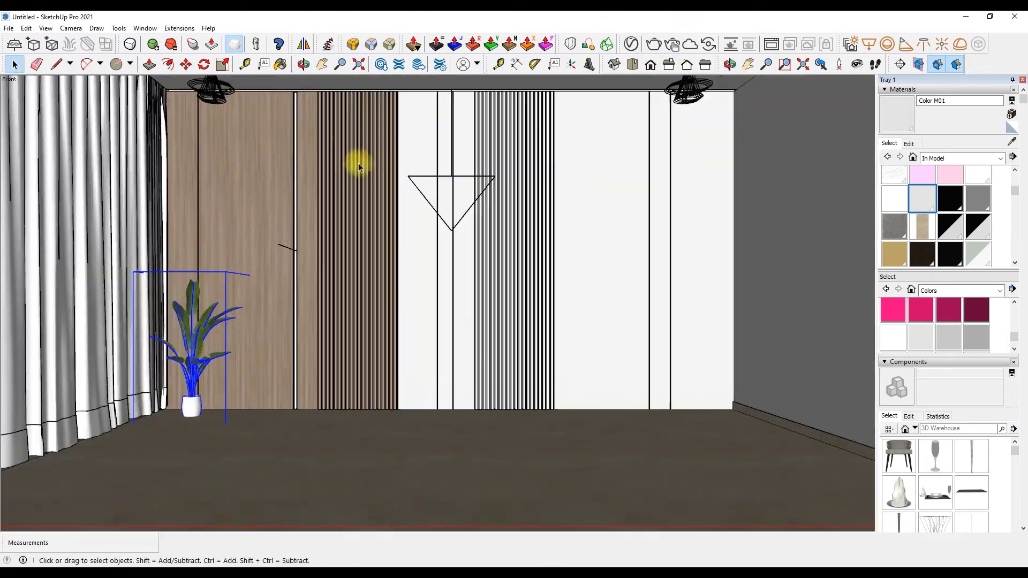
scroll(294, 425, "down", 3)
scroll(252, 224, "up", 3)
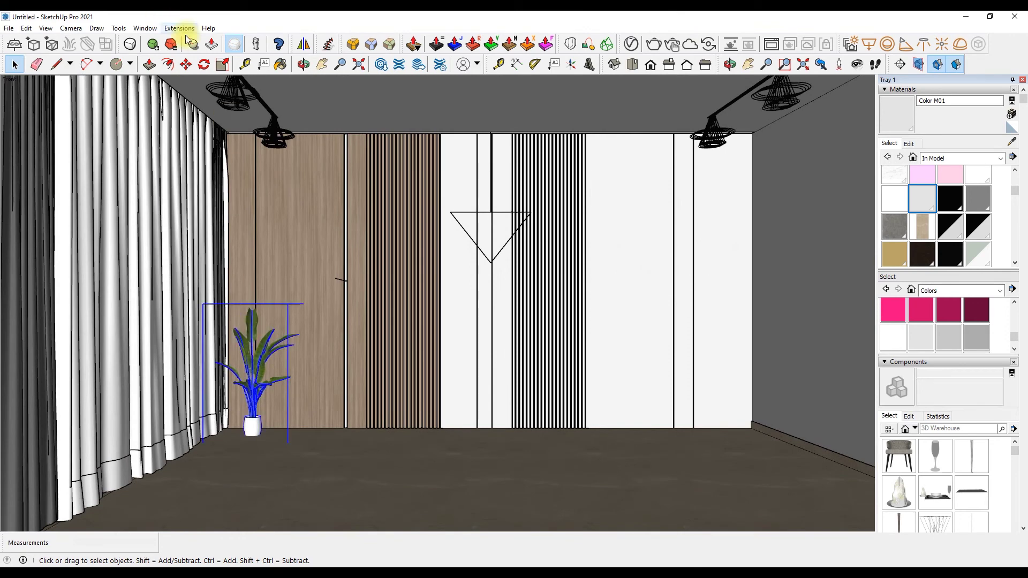
left_click(223, 65)
left_click_drag(288, 304, 303, 282)
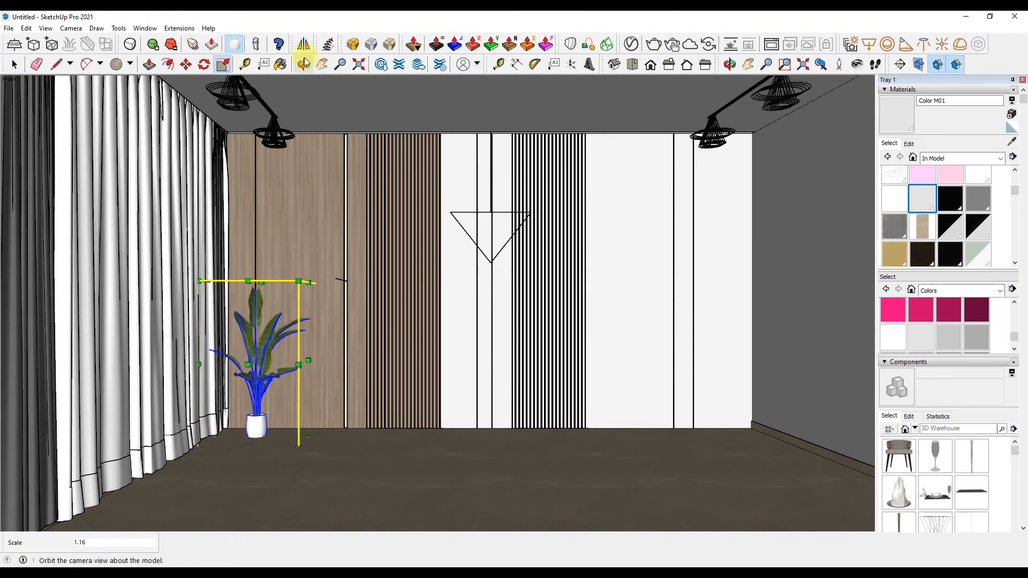
scroll(273, 276, "up", 3)
scroll(252, 307, "up", 2)
right_click(251, 307)
key("Escape")
Rotate the plant in place and check it from the front view
left_click(190, 69)
key("space")
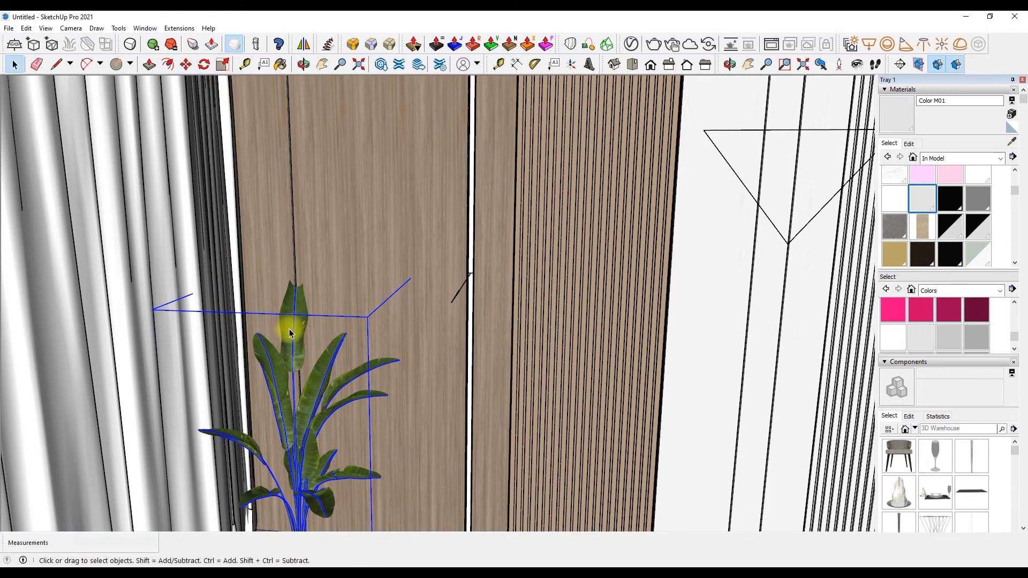
left_click_drag(305, 151, 305, 245)
right_click(305, 246)
key("Escape")
key("m")
left_click(373, 326)
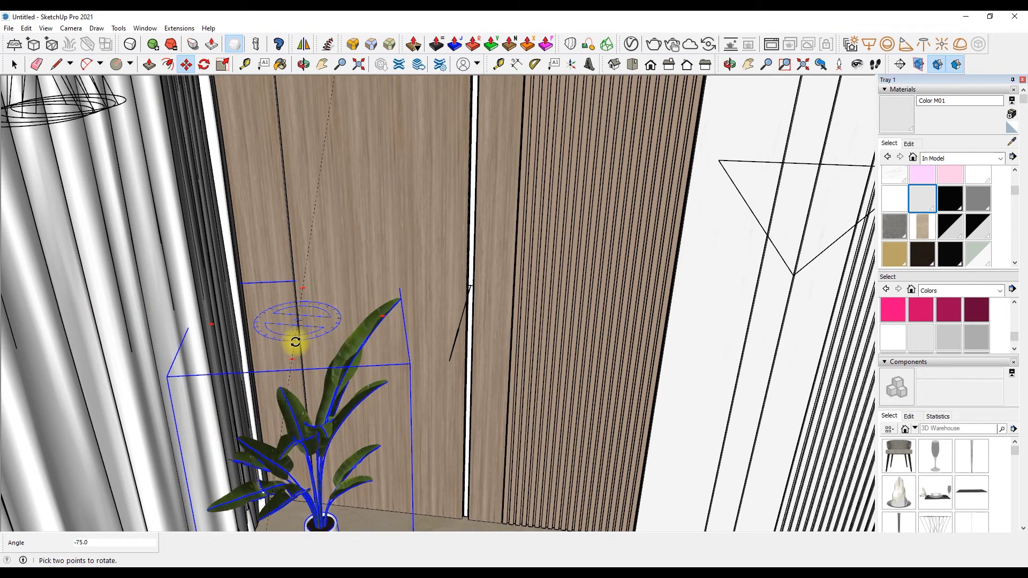
left_click(296, 343)
key("space")
left_click(651, 65)
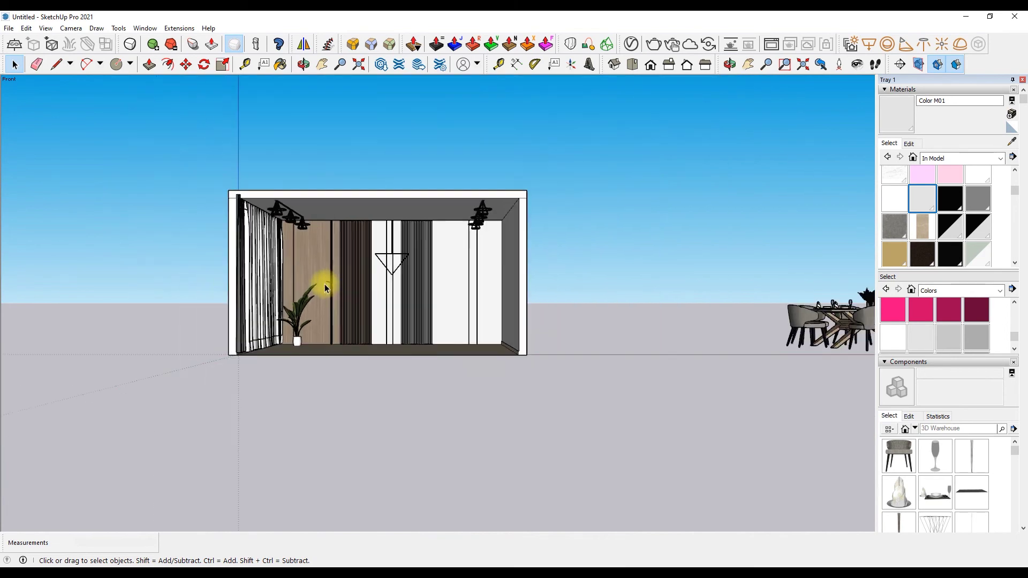
Abandon a move of the dining set and switch to a head-on front view of the room
scroll(325, 284, "down", 2)
key("m")
left_click(736, 313)
scroll(228, 420, "up", 4)
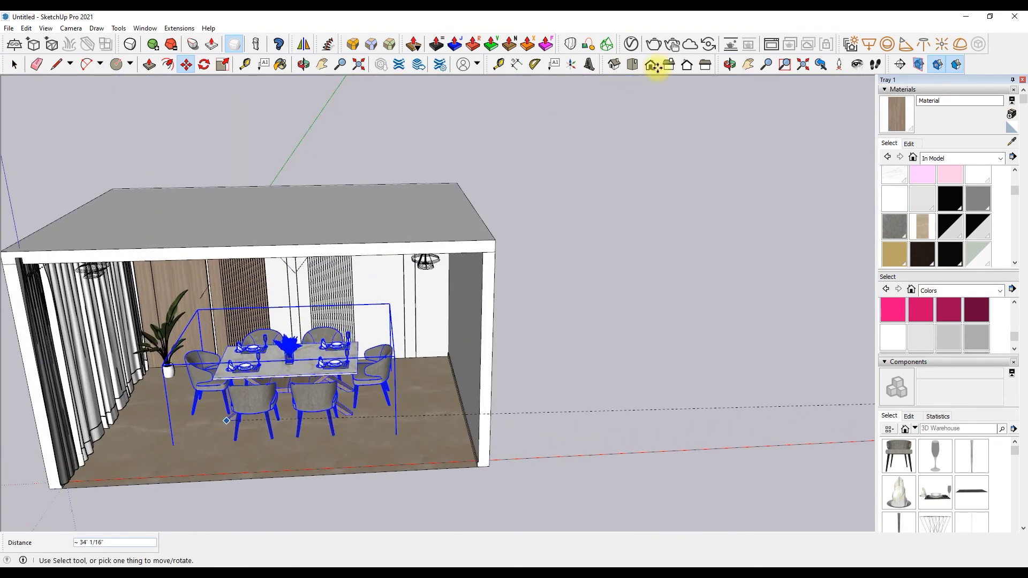
left_click(651, 66)
scroll(437, 365, "up", 3)
scroll(461, 364, "down", 1)
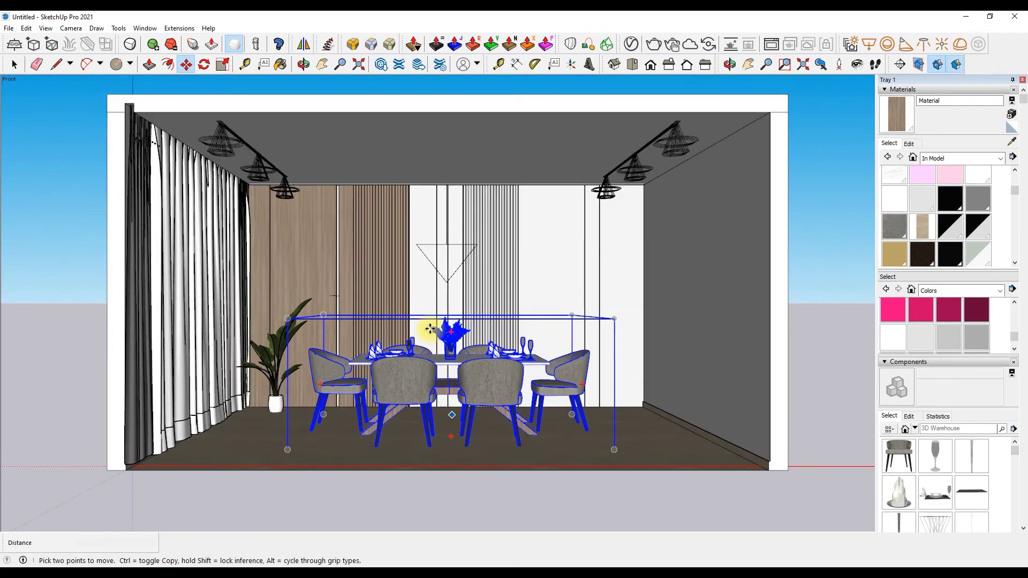
scroll(489, 177, "down", 1)
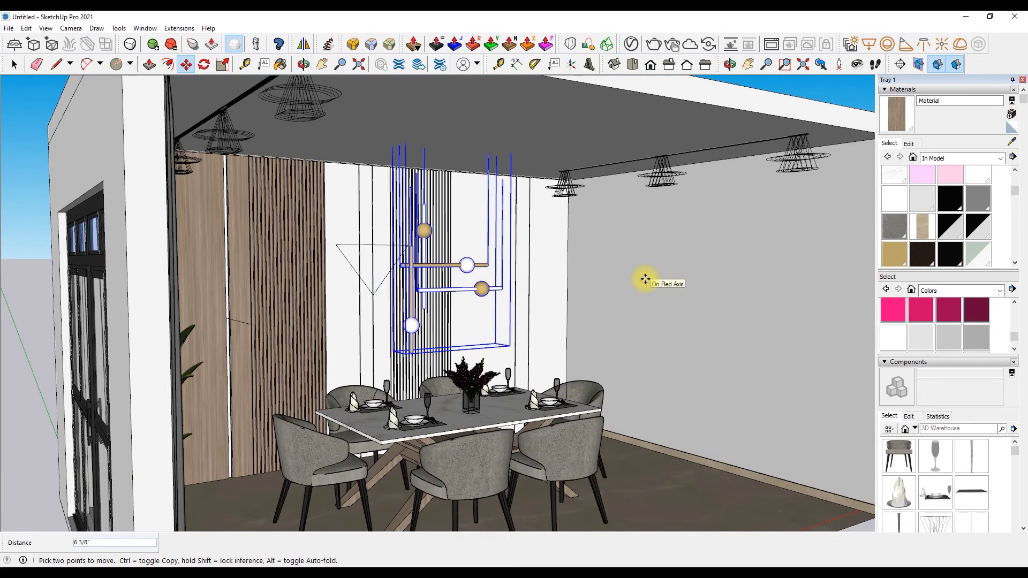
left_click(652, 64)
key("space")
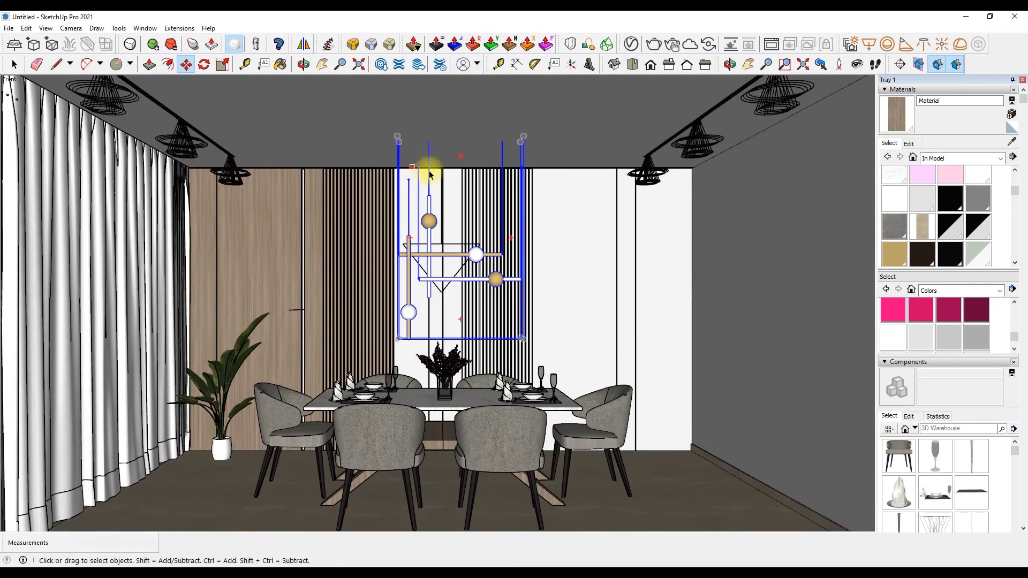
scroll(451, 209, "up", 2)
scroll(413, 230, "down", 1)
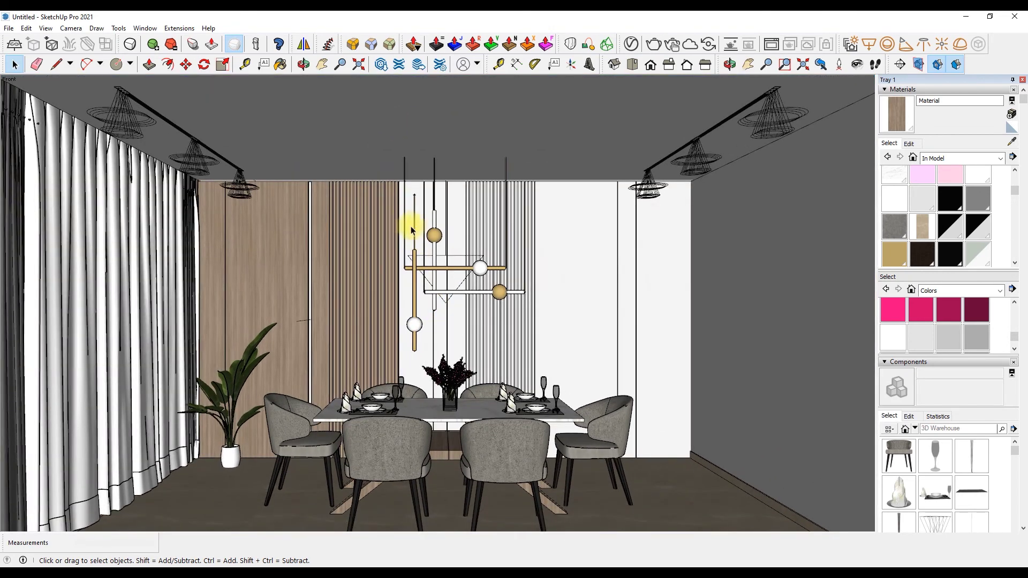
scroll(420, 287, "up", 1)
Orbit and pan the view to bring the pendant lamp into a clear working position
key("m")
key("space")
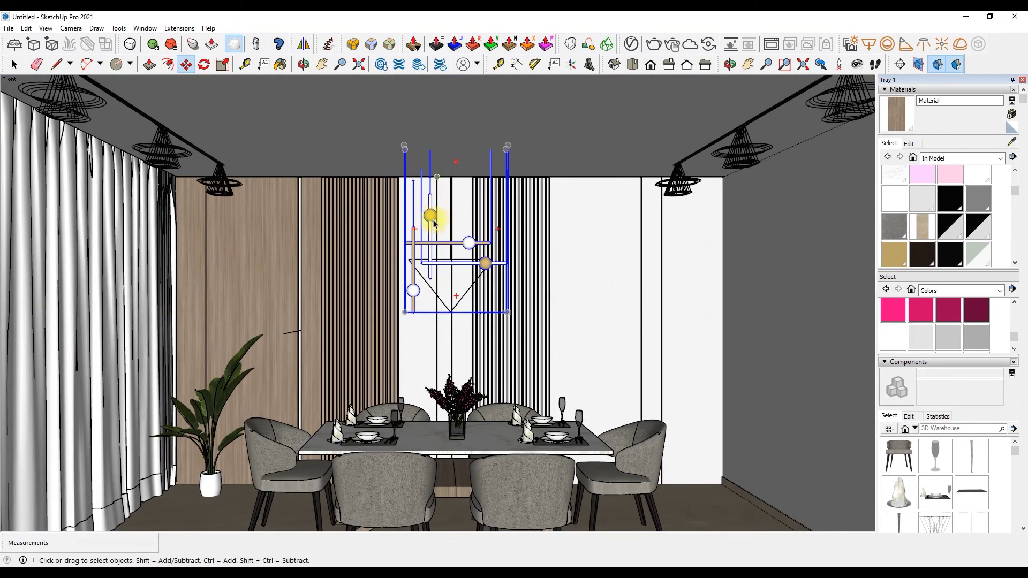
scroll(456, 160, "down", 3)
scroll(405, 177, "up", 2)
mouse_move(500, 258)
left_mouse_down()
mouse_move(620, 223)
mouse_move(652, 237)
mouse_move(293, 246)
left_mouse_up()
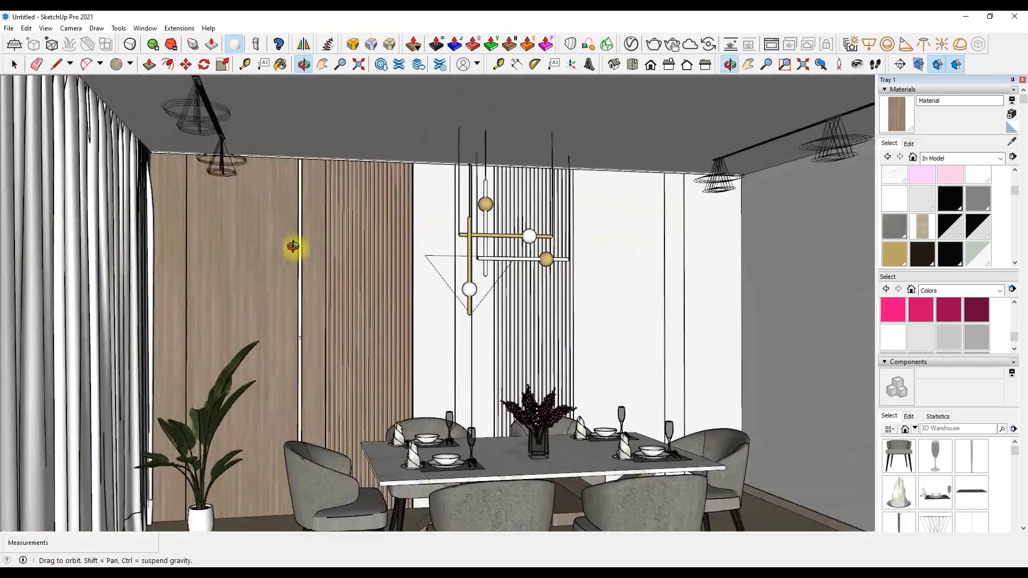
scroll(322, 241, "up", 3)
scroll(214, 203, "up", 3)
scroll(160, 200, "up", 3)
scroll(125, 179, "down", 2)
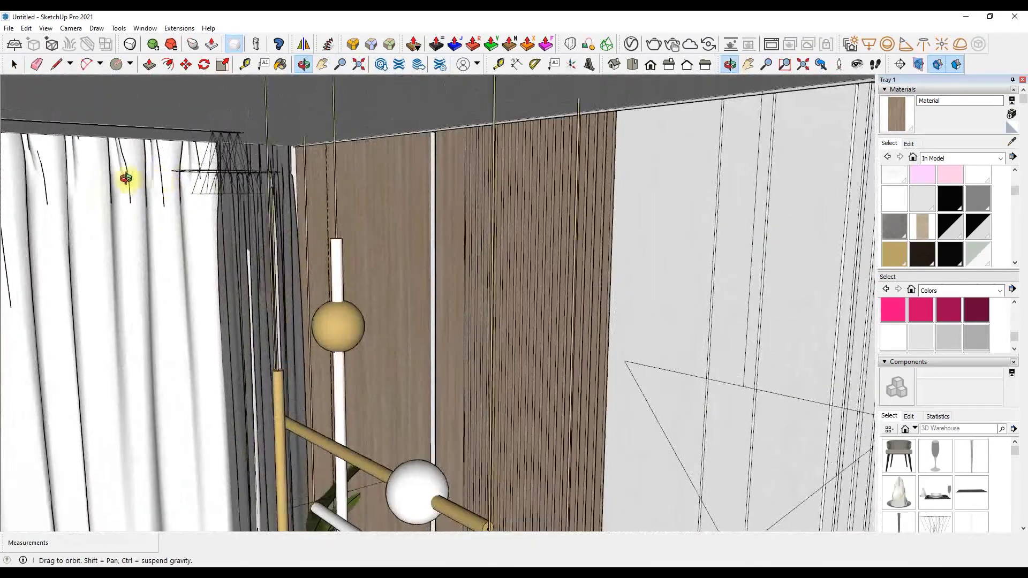
scroll(126, 178, "down", 3)
left_click(322, 64)
mouse_move(297, 125)
left_mouse_down()
mouse_move(379, 130)
mouse_move(420, 193)
left_mouse_up()
scroll(420, 177, "up", 3)
scroll(401, 106, "down", 3)
key("space")
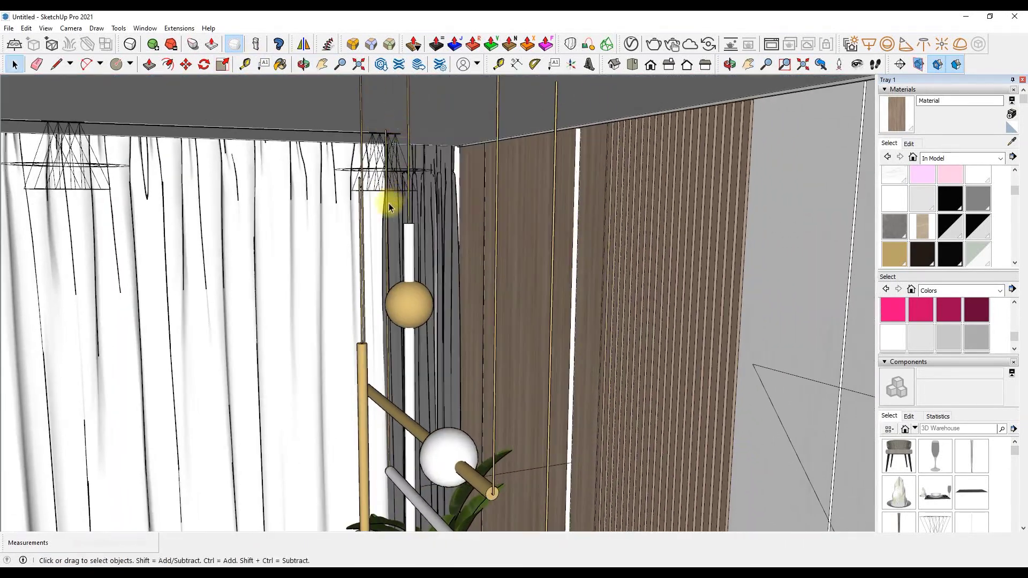
Move the pendant lamp 5 inches left along the red axis, then return to Front view
left_click(390, 207)
left_click(186, 64)
left_click(239, 111)
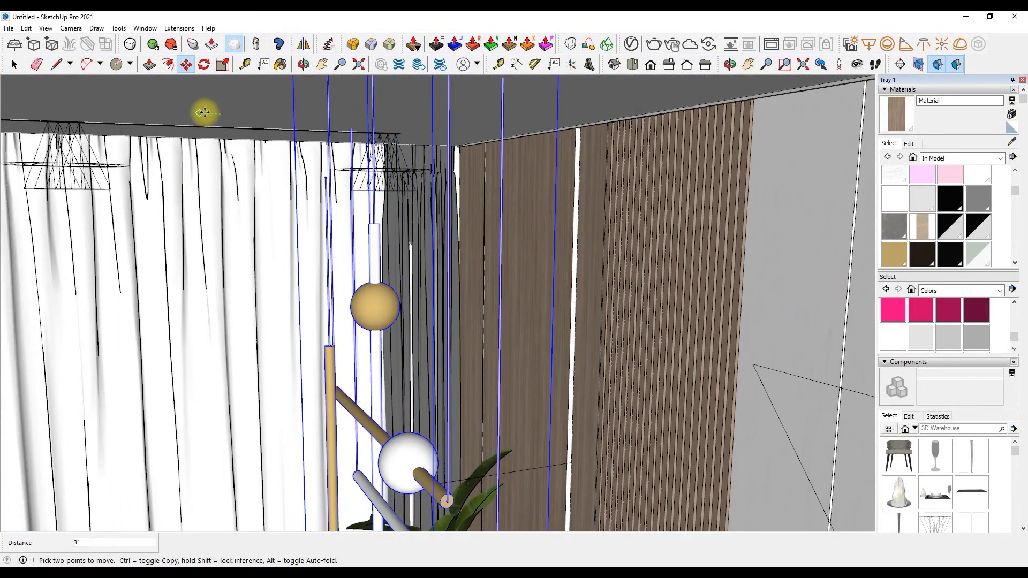
key("Return")
left_click(650, 65)
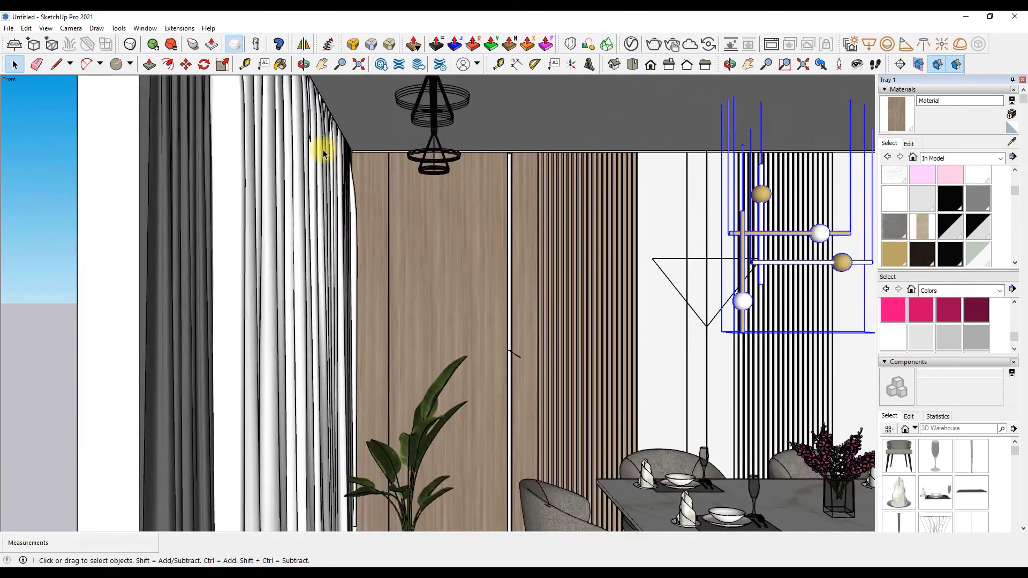
scroll(482, 229, "up", 2)
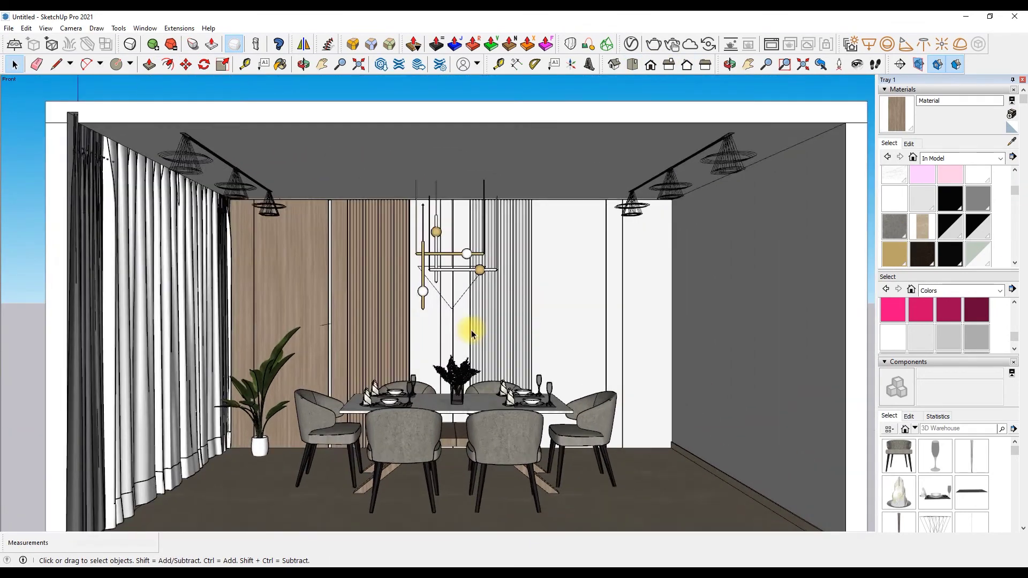
scroll(461, 237, "up", 2)
scroll(462, 237, "up", 2)
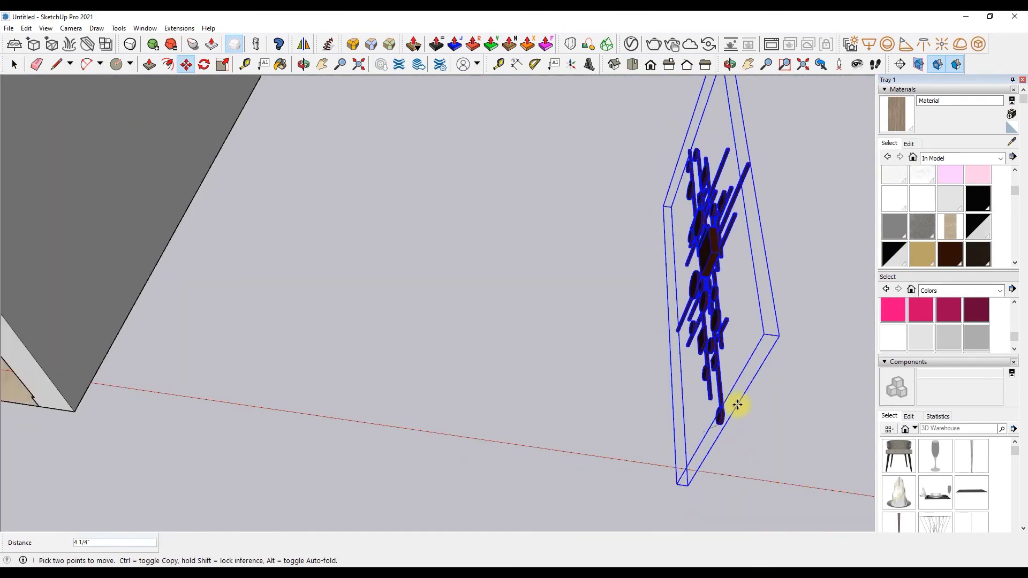
left_click(651, 65)
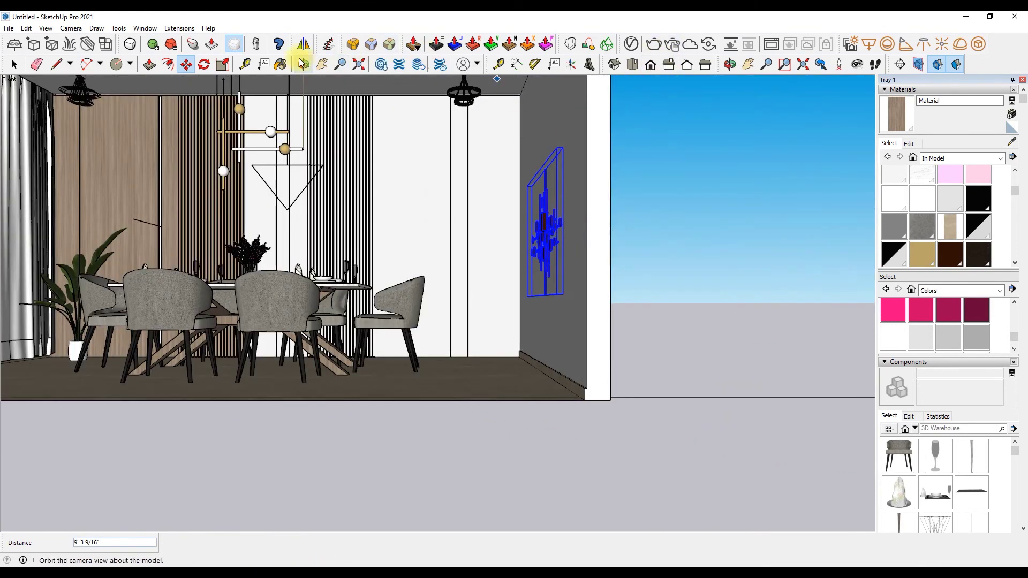
Begin shifting the wall art across the right wall, orbiting for an angled view
middle_click_drag(454, 188, 480, 214, "shift")
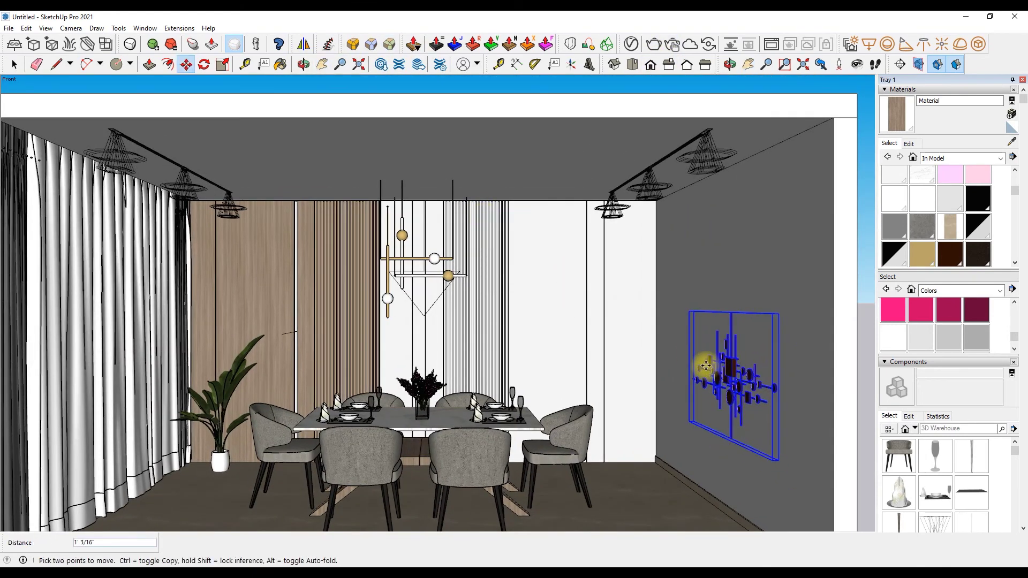
left_click(727, 271)
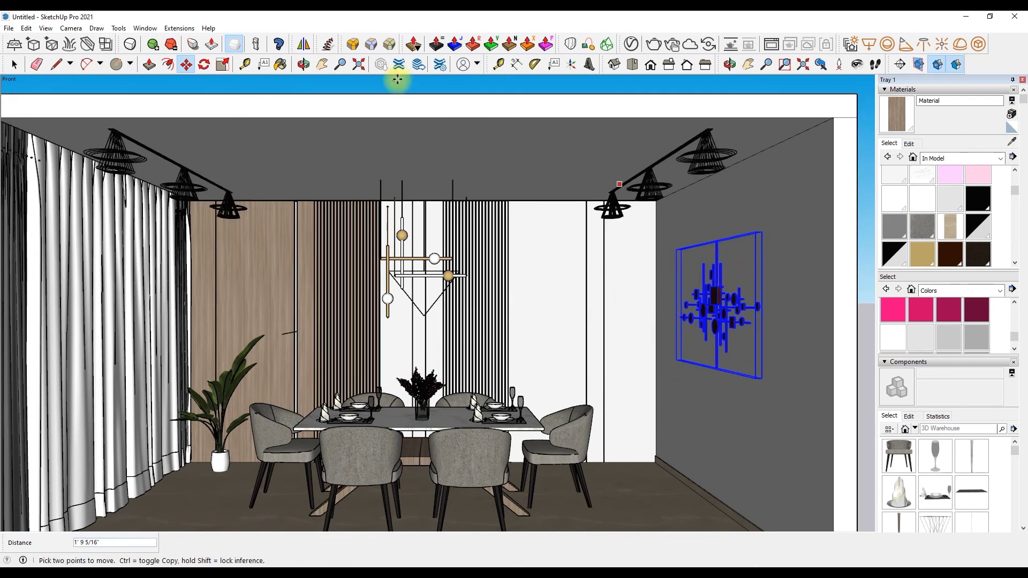
left_click_drag(389, 117, 340, 120)
right_click(395, 134)
left_click(404, 144)
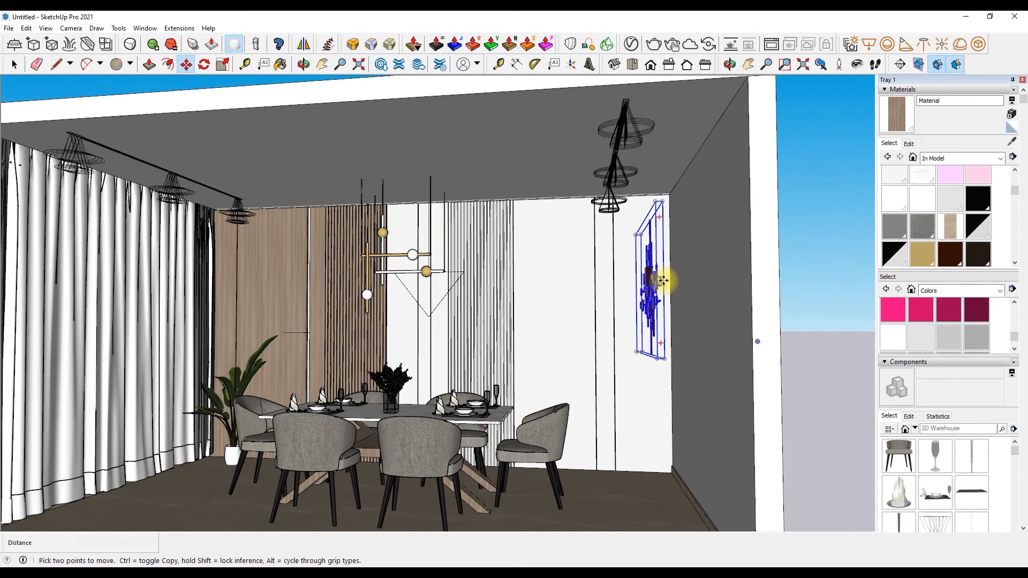
left_click(662, 280)
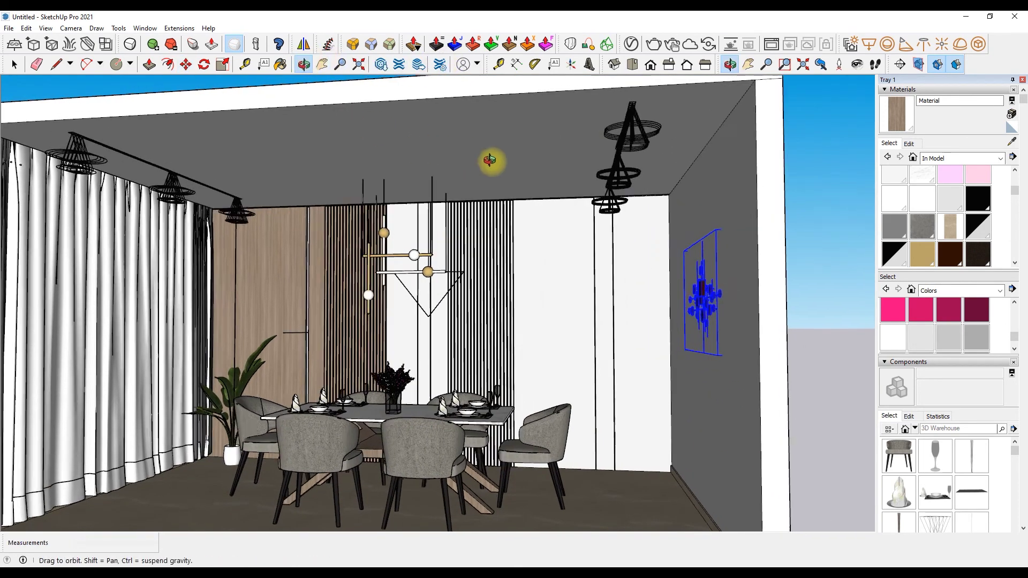
Place the wall art at its final spot on the right wall and deselect it
middle_click_drag(718, 293, 534, 162)
right_click(534, 162)
left_click(546, 167)
left_click(728, 324)
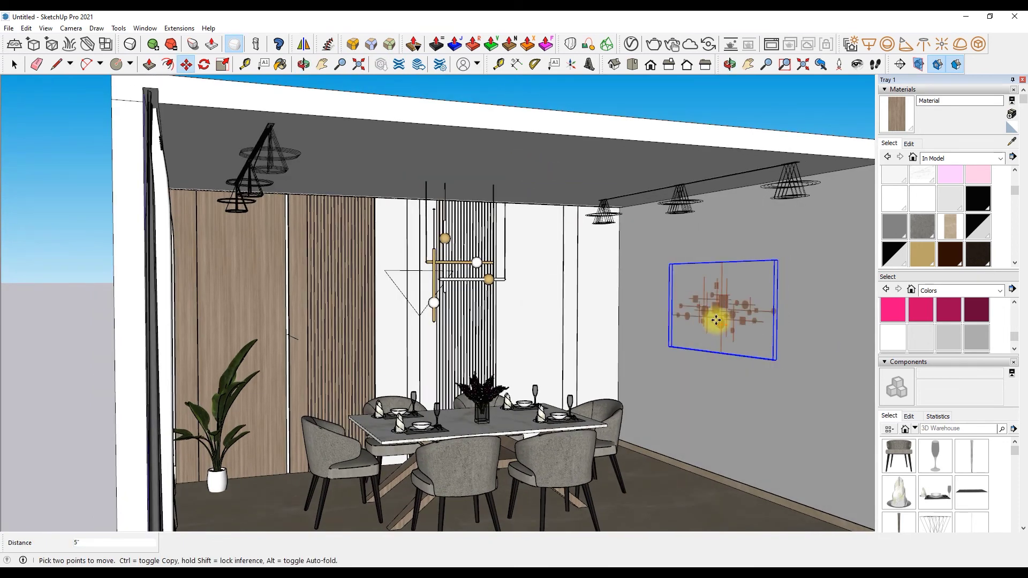
left_click(717, 320)
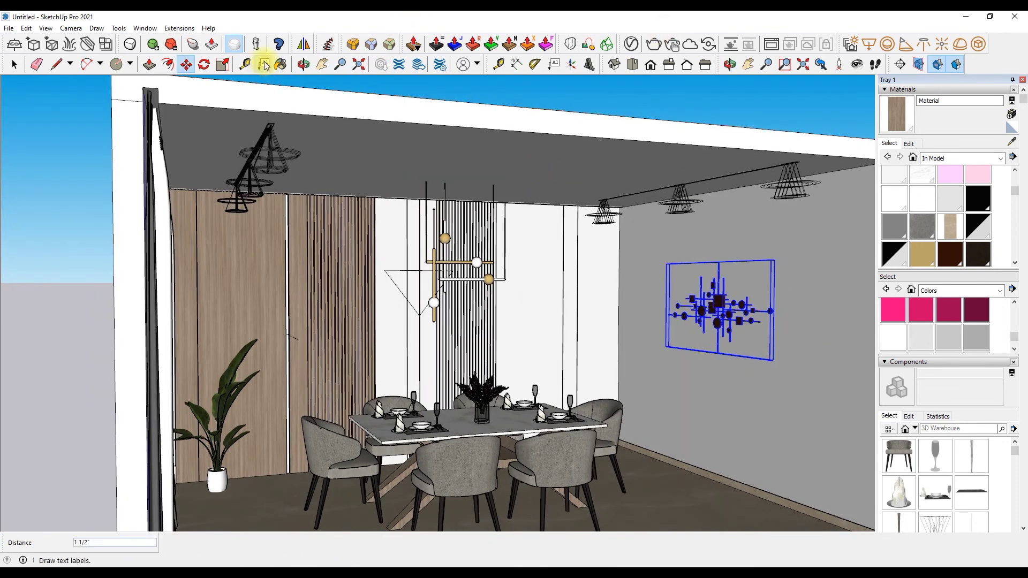
key("space")
left_click(526, 99)
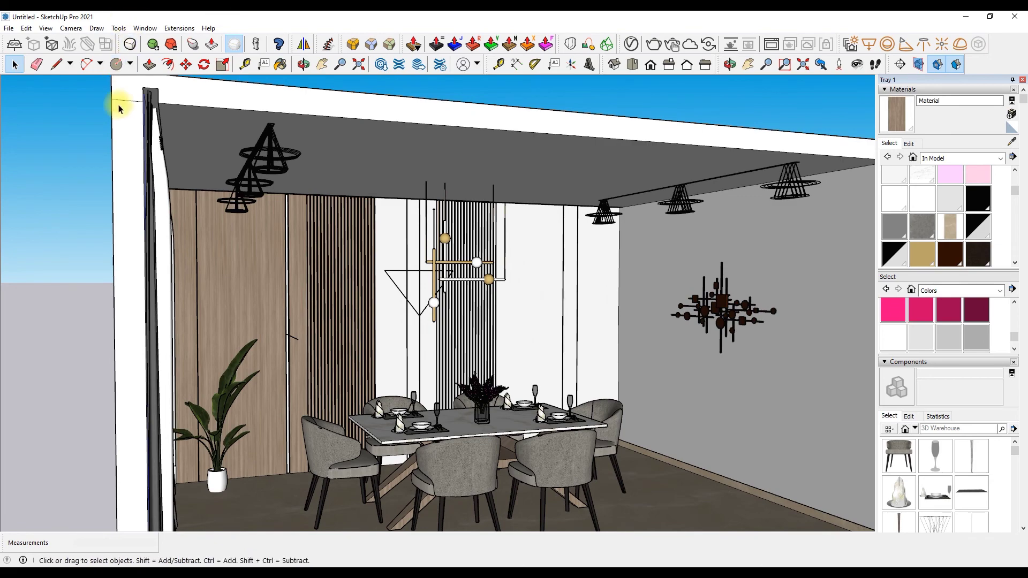
Return to a head-on Front view of the dining room
scroll(32, 147, "down", 3)
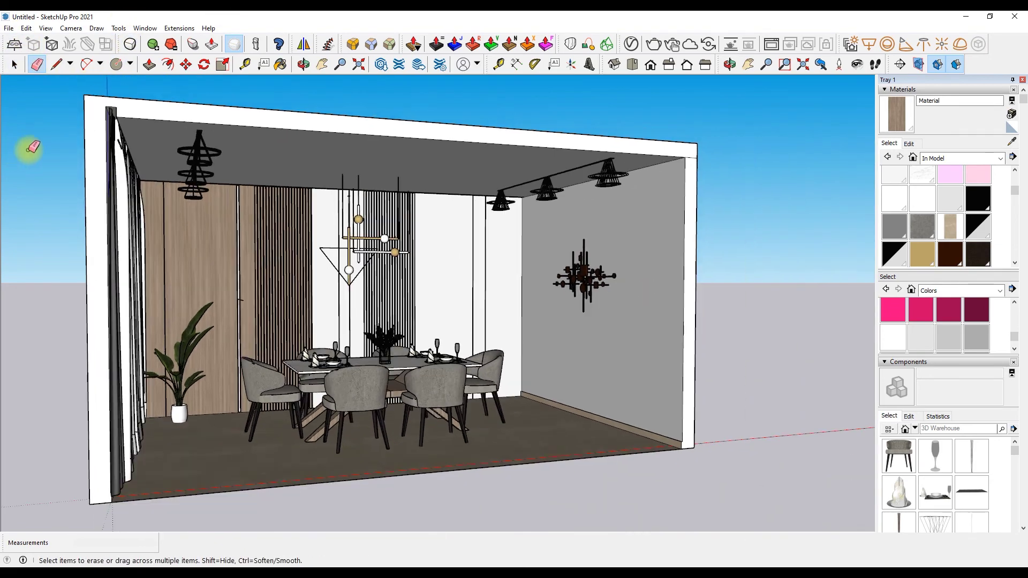
left_click(687, 64)
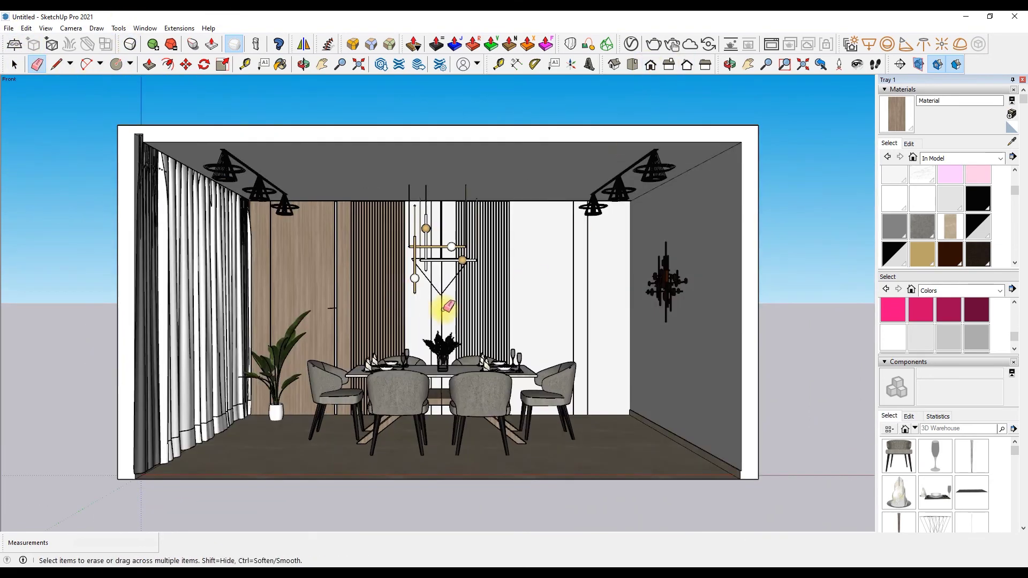
scroll(448, 306, "up", 3)
scroll(1003, 292, "down", 5)
scroll(1003, 291, "down", 5)
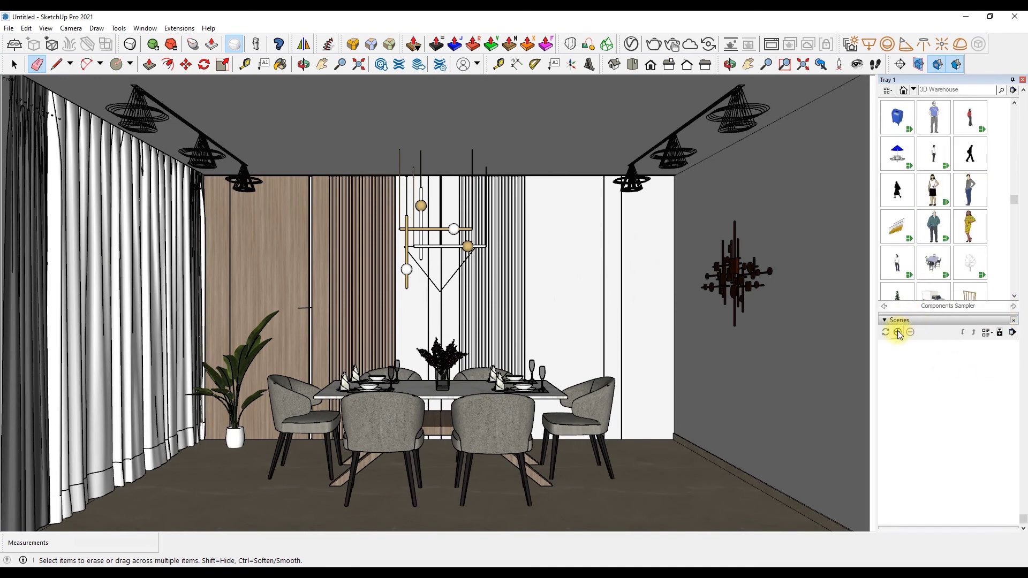
Step the camera slightly back from the front view and save it as Scene 2
scroll(901, 333, "up", 1)
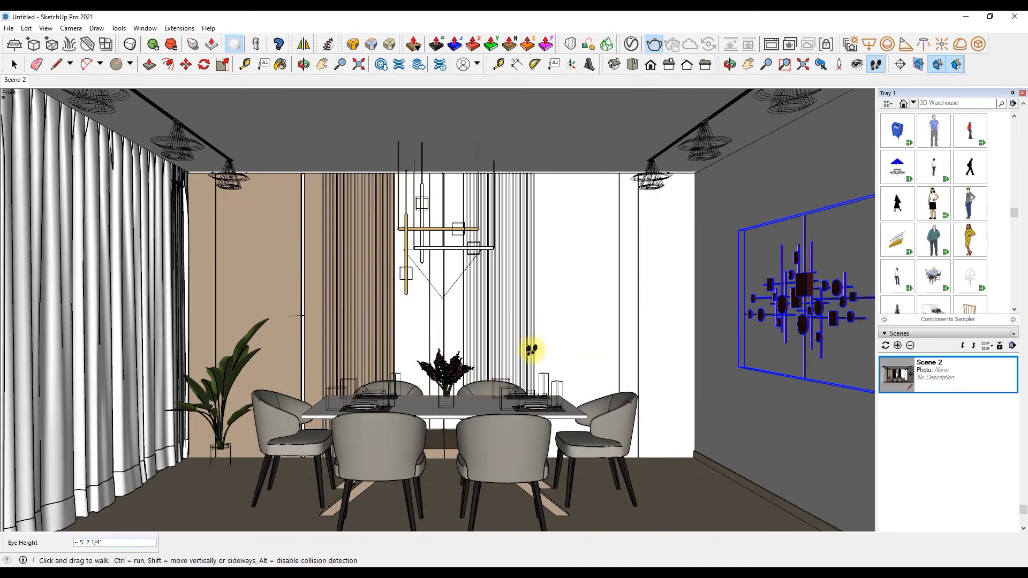
left_click_drag(531, 351, 526, 351)
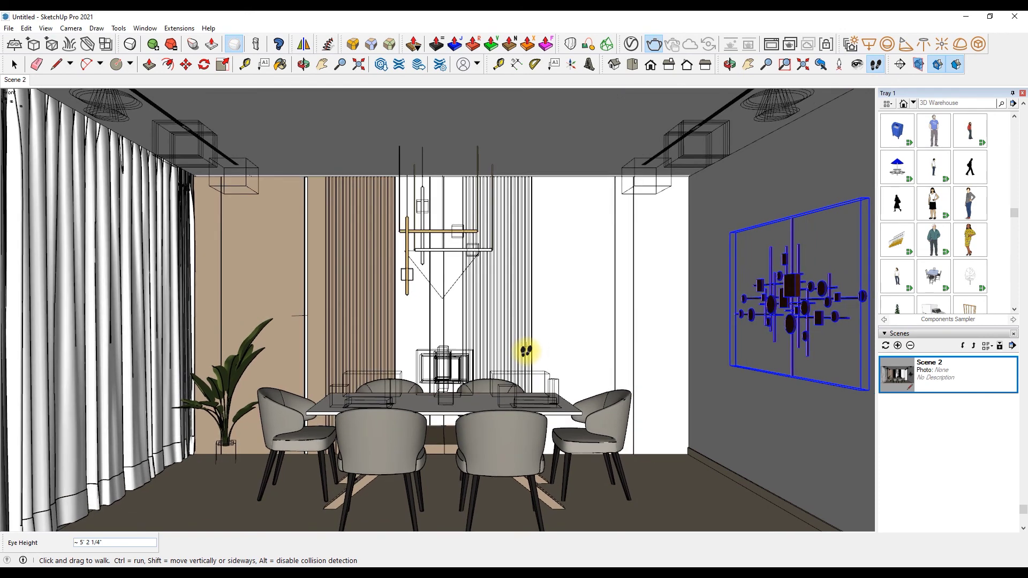
left_click_drag(527, 352, 527, 356)
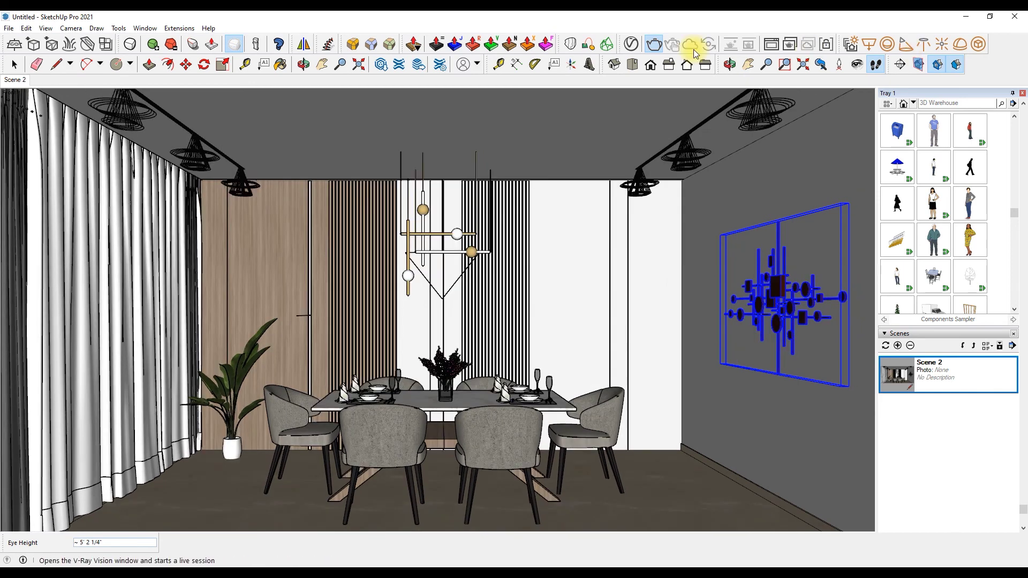
left_click(631, 44)
Set V-Ray quality to High+ with the denoiser on and 1920x1080 output, then add Scene 3
left_click(543, 135)
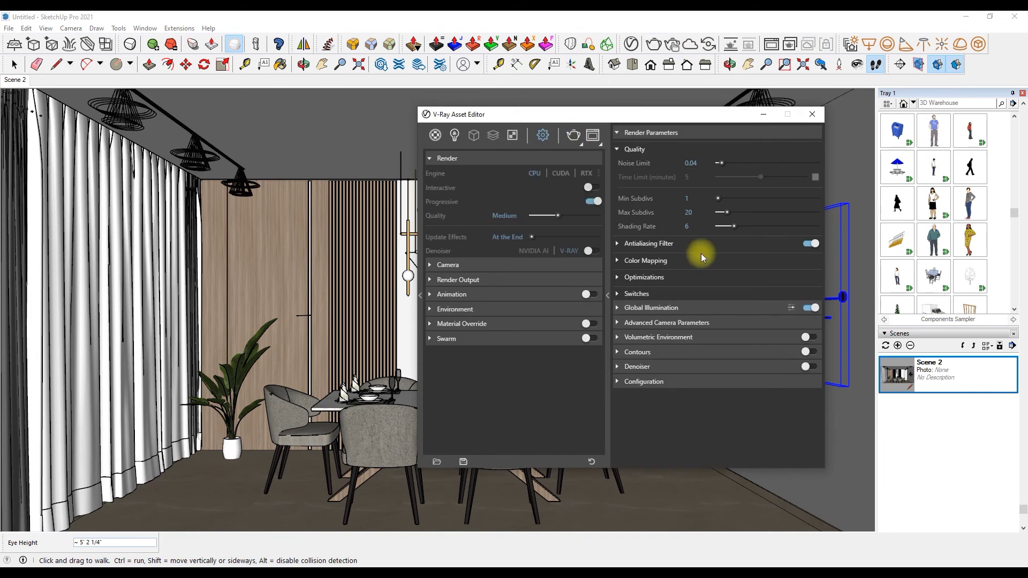
left_click(898, 346)
left_click_drag(562, 215, 615, 221)
left_click(589, 251)
left_click(556, 282)
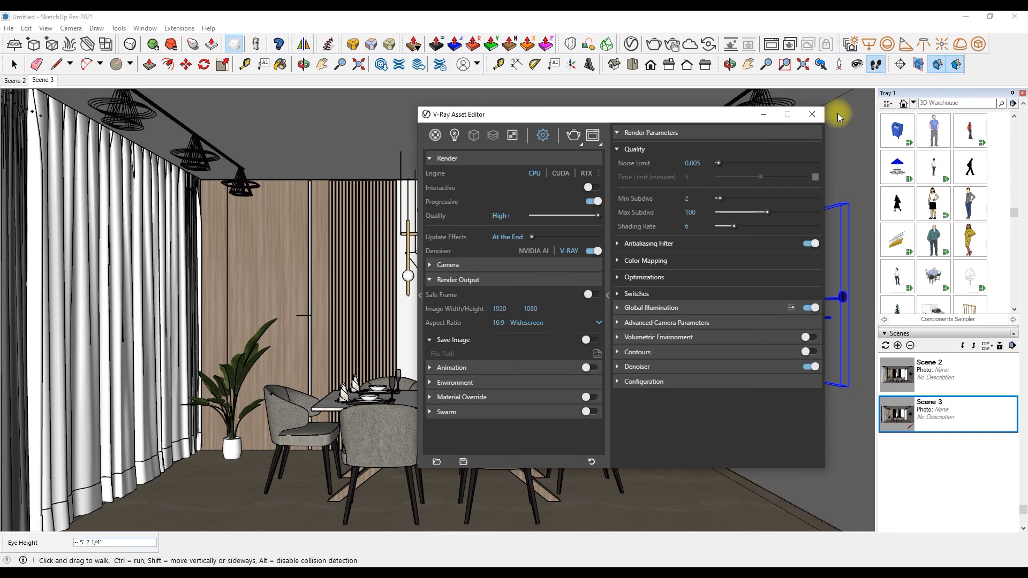
left_click(811, 115)
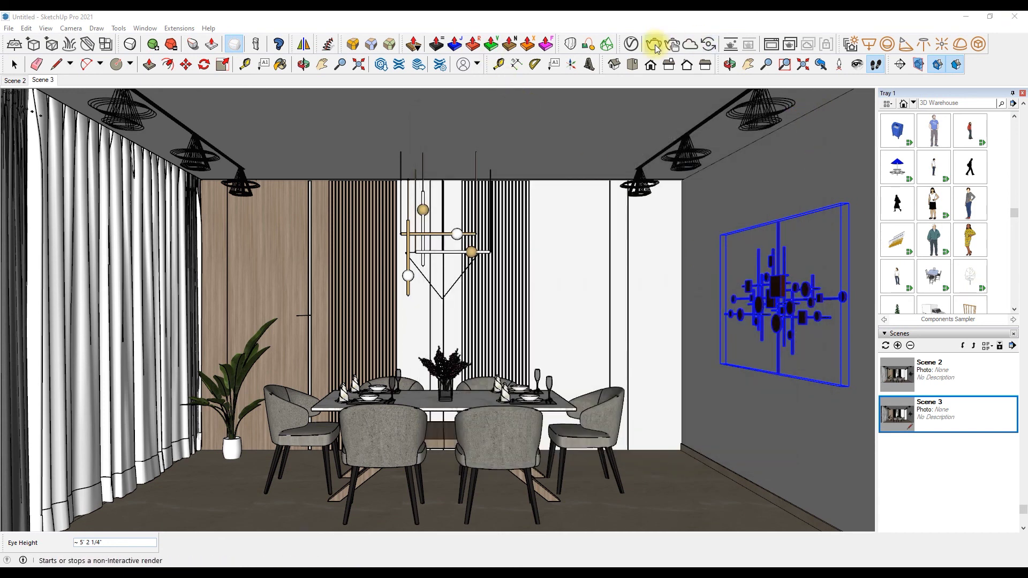
left_click(654, 44)
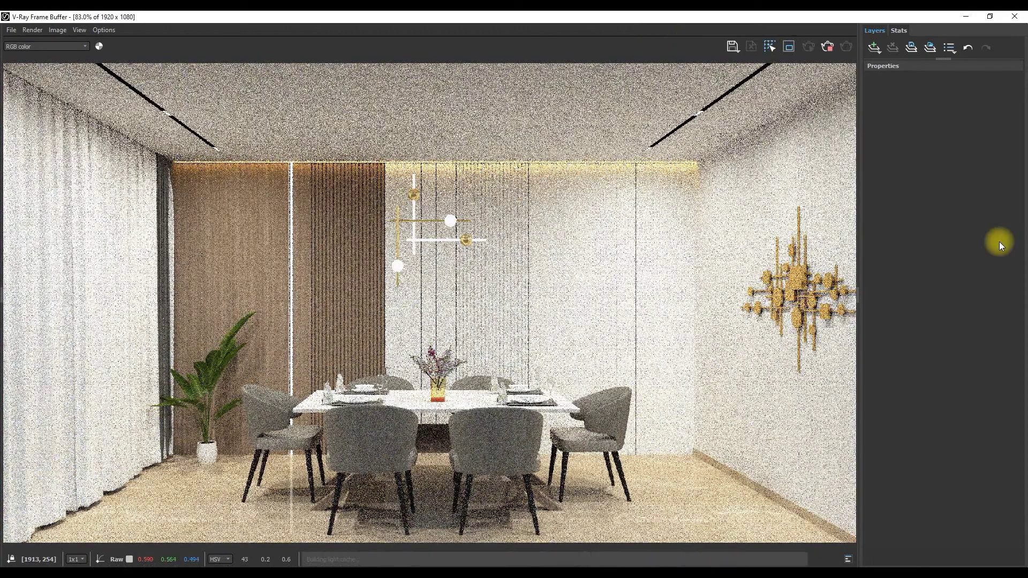